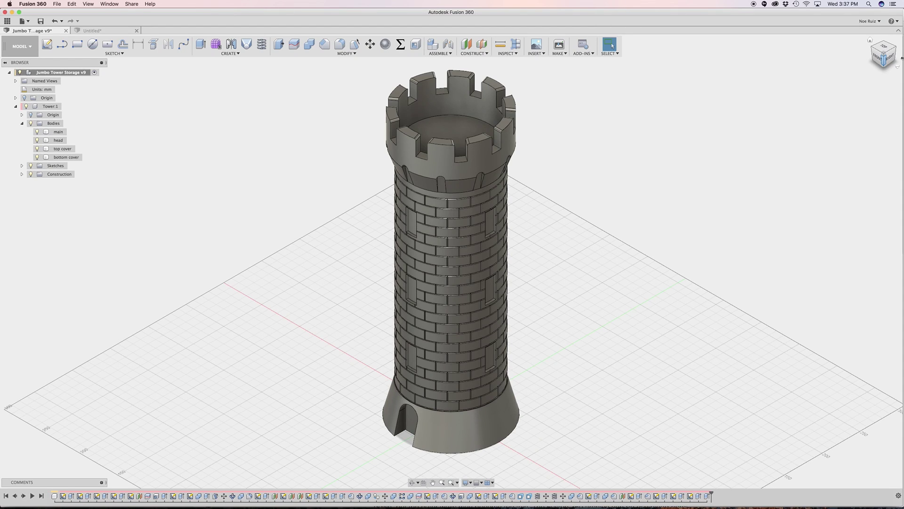
# Inspect the Jumbo Tower model from front, back and low angles, including its brickwork
pyautogui.click(878, 57)
pyautogui.keyDown('shift'); pyautogui.moveTo(570, 292); pyautogui.dragTo(433, 266, button='middle'); pyautogui.keyUp('shift')
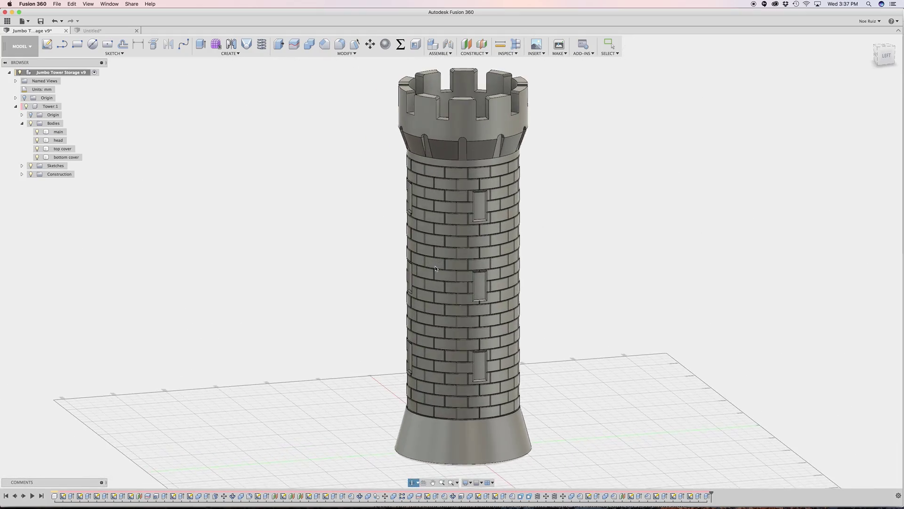
pyautogui.scroll(-3, 485, 278)
pyautogui.scroll(9, 534, 299)
pyautogui.moveTo(513, 260); pyautogui.dragTo(328, 280, button='middle')
pyautogui.click(872, 40)
pyautogui.keyDown('shift'); pyautogui.moveTo(496, 381); pyautogui.dragTo(494, 361, button='middle'); pyautogui.keyUp('shift')
pyautogui.scroll(8, 509, 389)
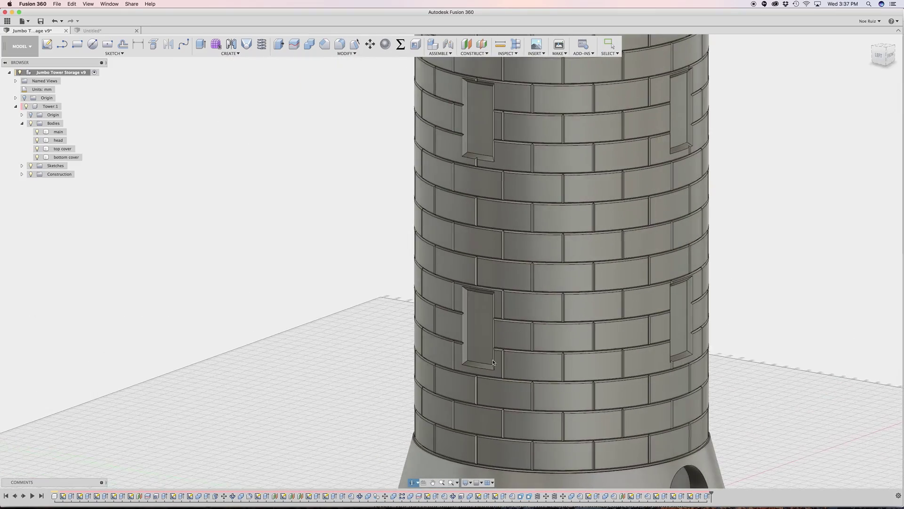
pyautogui.scroll(3, 367, 357)
pyautogui.scroll(-8, 367, 357)
pyautogui.keyDown('shift'); pyautogui.moveTo(562, 338); pyautogui.dragTo(571, 287, button='middle'); pyautogui.keyUp('shift')
pyautogui.scroll(5, 525, 244)
pyautogui.scroll(8, 524, 245)
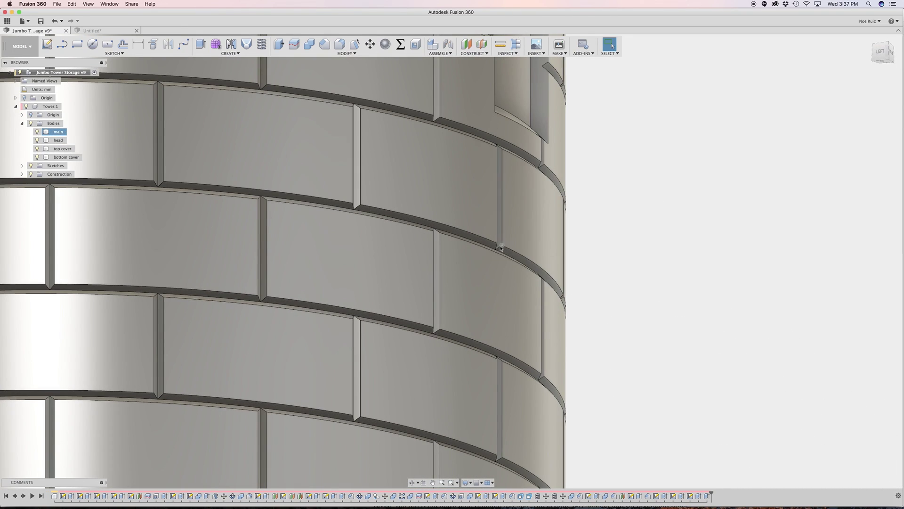
pyautogui.scroll(4, 329, 348)
pyautogui.scroll(-12, 401, 345)
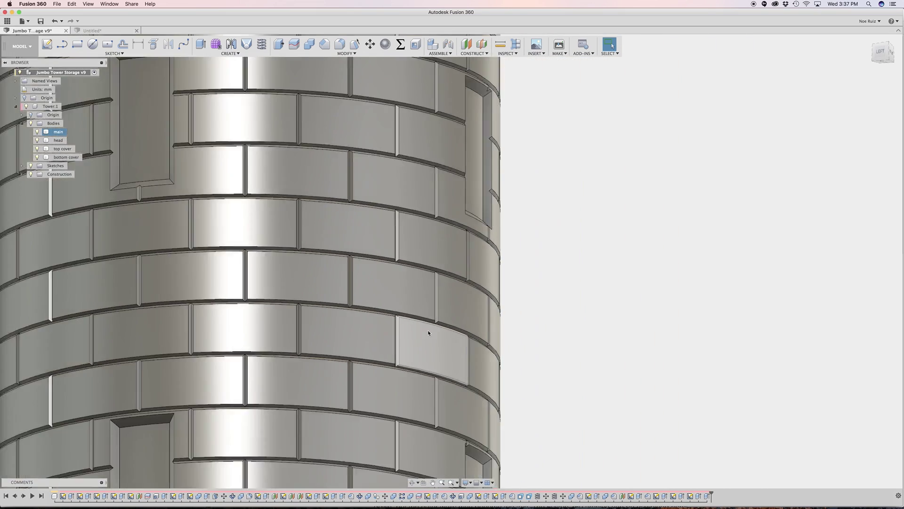
pyautogui.moveTo(267, 348); pyautogui.dragTo(338, 309, button='middle')
# Examine the tower's window recesses and top, then return to the default view
pyautogui.click(398, 363)
pyautogui.click(398, 184)
pyautogui.moveTo(275, 136); pyautogui.dragTo(247, 348, button='middle')
pyautogui.click(244, 225)
pyautogui.scroll(-5, 245, 225)
pyautogui.keyDown('shift'); pyautogui.moveTo(246, 222); pyautogui.dragTo(337, 216, button='middle'); pyautogui.keyUp('shift')
pyautogui.moveTo(293, 190); pyautogui.dragTo(315, 260, button='middle')
pyautogui.click(870, 40)
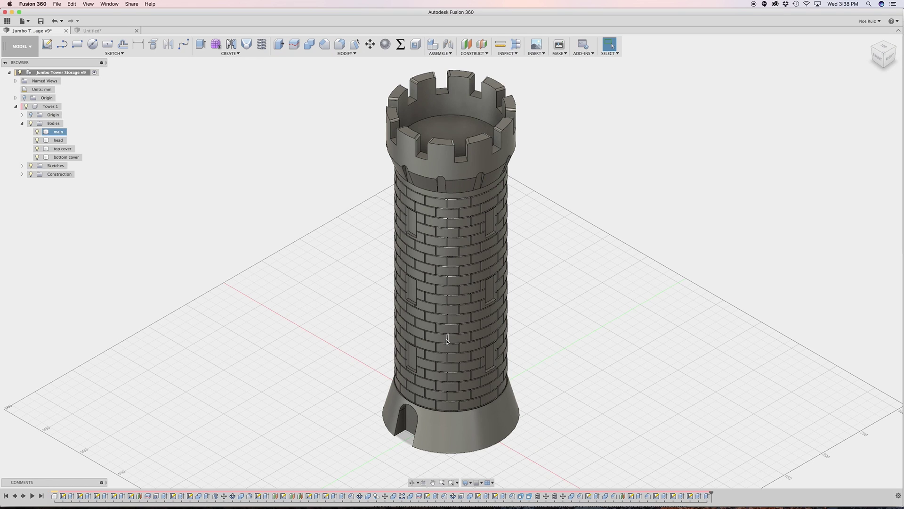
# Compare the tower's front and default views, then settle on an elevated angled view
pyautogui.click(880, 56)
pyautogui.click(871, 41)
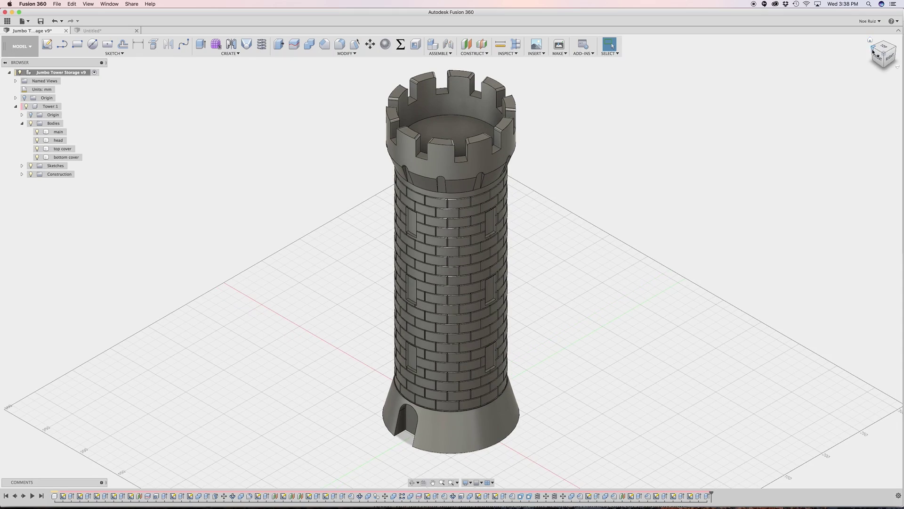
pyautogui.click(875, 56)
pyautogui.keyDown('shift'); pyautogui.moveTo(542, 373); pyautogui.dragTo(446, 417, button='middle'); pyautogui.keyUp('shift')
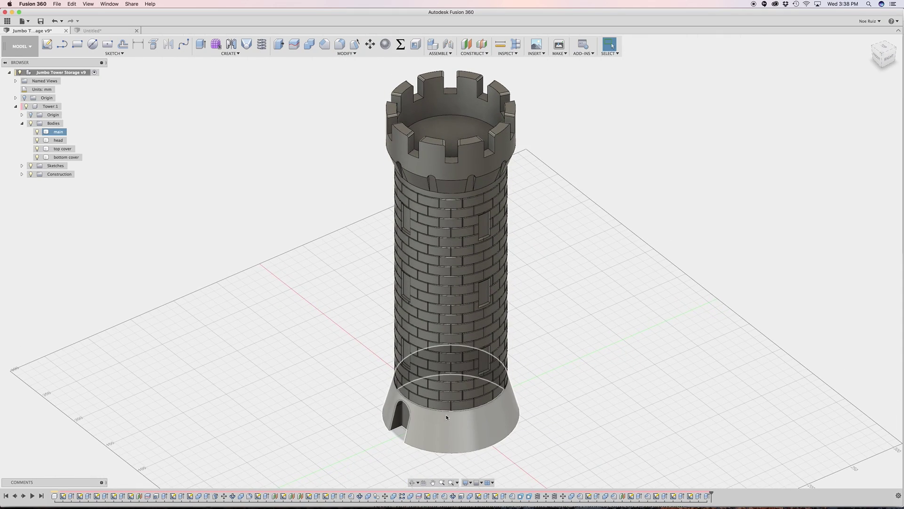
pyautogui.scroll(5, 446, 418)
pyautogui.scroll(-3, 410, 328)
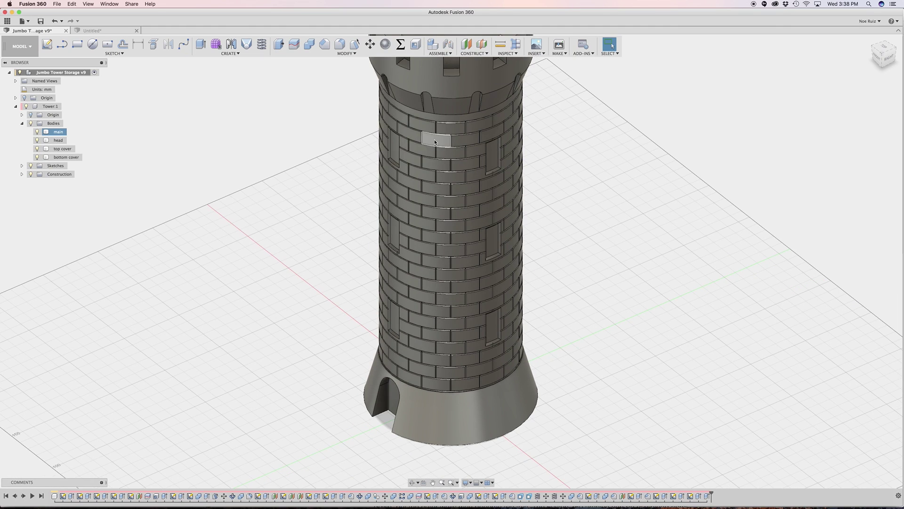
pyautogui.moveTo(275, 217); pyautogui.dragTo(264, 234, button='middle')
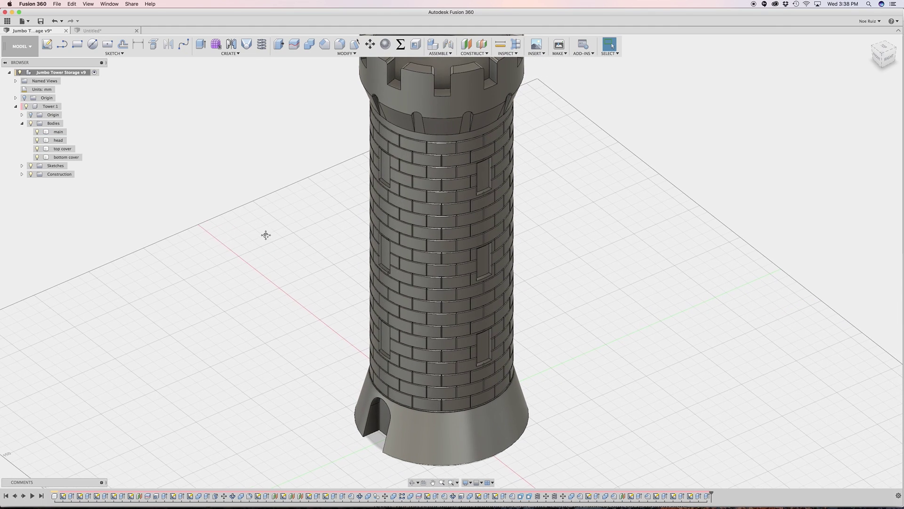
# Switch from the Jumbo Tower Storage design to the empty Untitled design
pyautogui.click(120, 29)
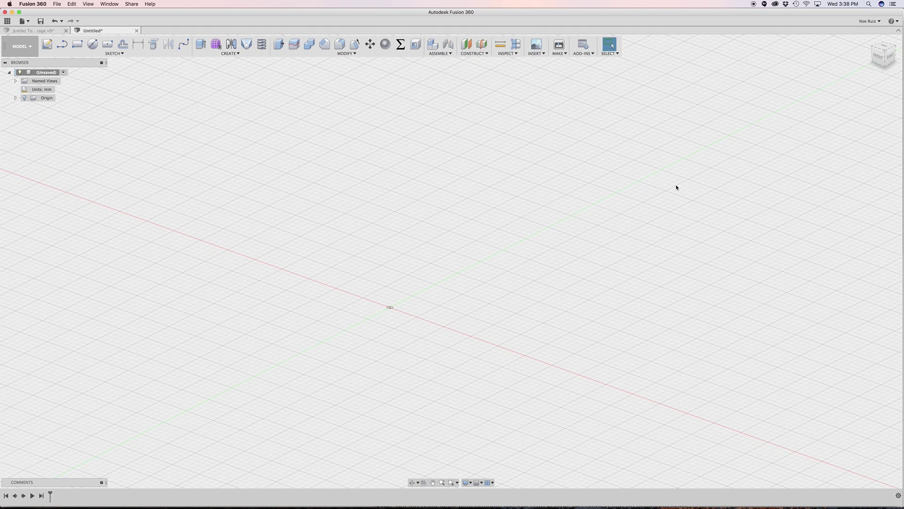
pyautogui.click(56, 30)
pyautogui.moveTo(284, 260)
pyautogui.keyDown('shift'); pyautogui.mouseDown(button='middle')
pyautogui.moveTo(292, 263)
pyautogui.moveTo(277, 264)
pyautogui.moveTo(278, 273)
pyautogui.mouseUp(button='middle'); pyautogui.keyUp('shift')
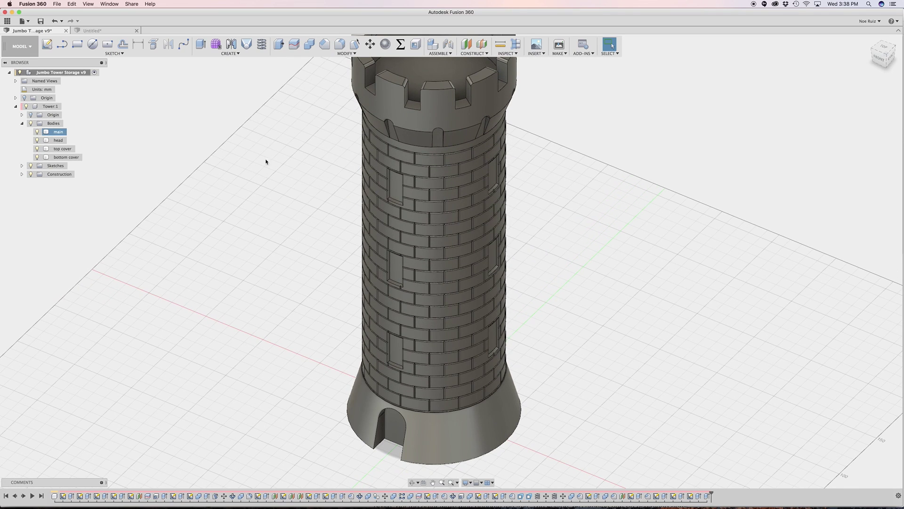
pyautogui.click(109, 30)
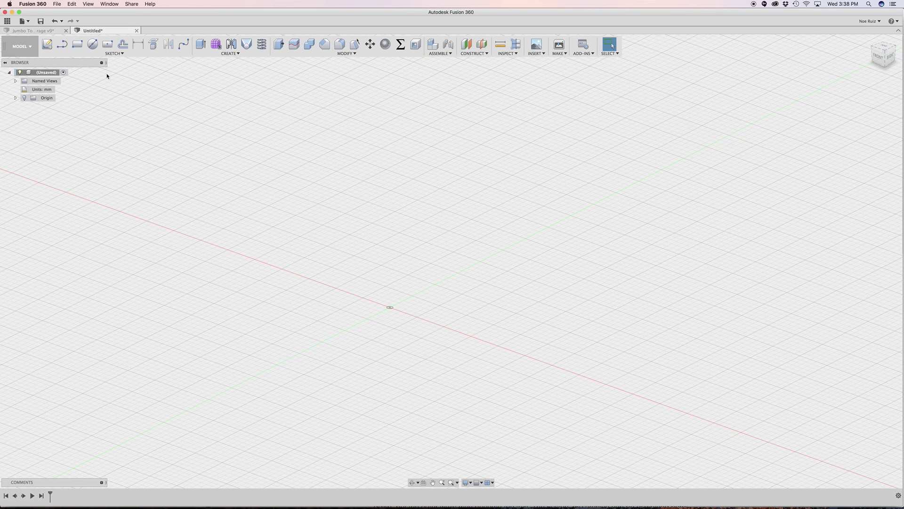
# Sketch a 40 mm diameter circle centred at the origin on the XY ground plane
pyautogui.click(92, 44)
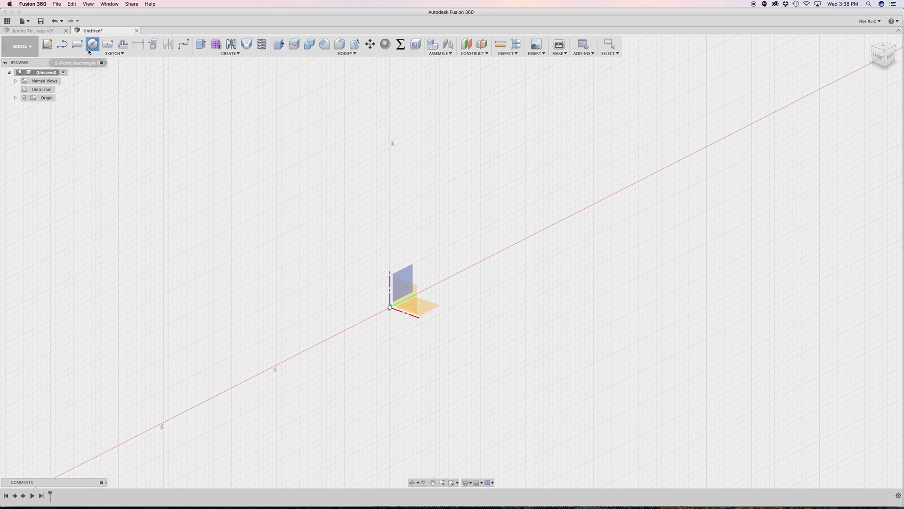
pyautogui.click(430, 308)
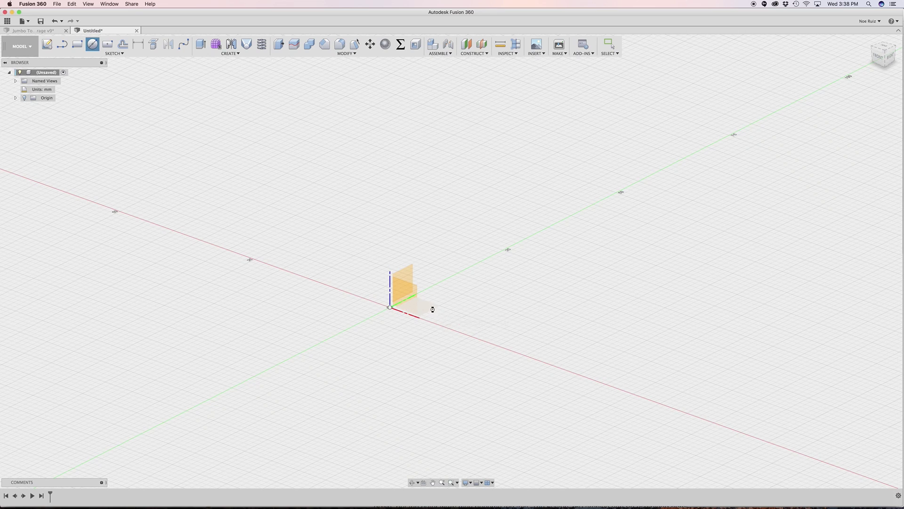
pyautogui.click(432, 309)
pyautogui.click(421, 287)
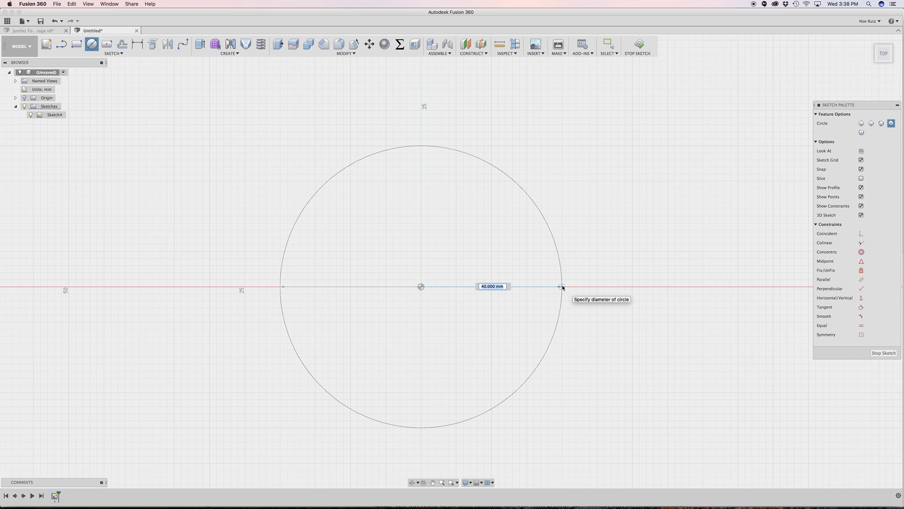
pyautogui.click(562, 286)
pyautogui.press('Escape')
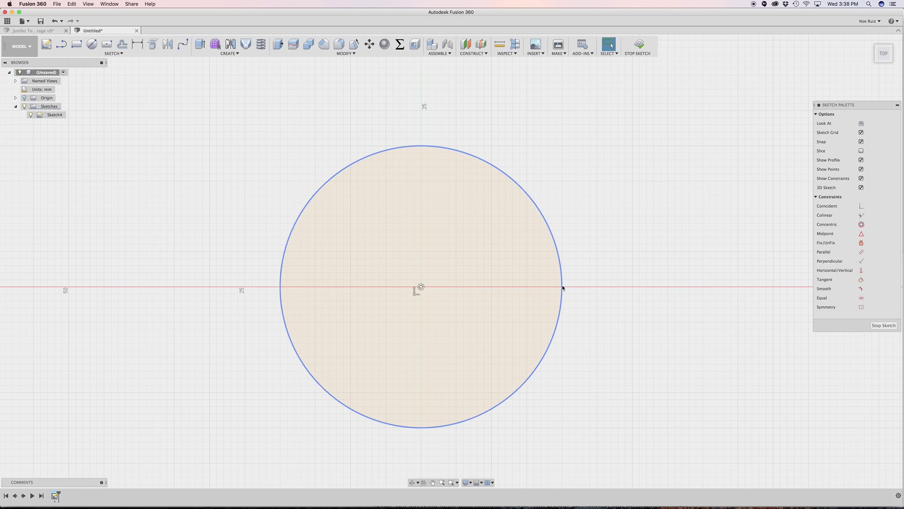
pyautogui.moveTo(641, 318)
pyautogui.keyDown('shift'); pyautogui.mouseDown(button='middle')
pyautogui.moveTo(631, 292)
pyautogui.moveTo(574, 304)
pyautogui.mouseUp(button='middle'); pyautogui.keyUp('shift')
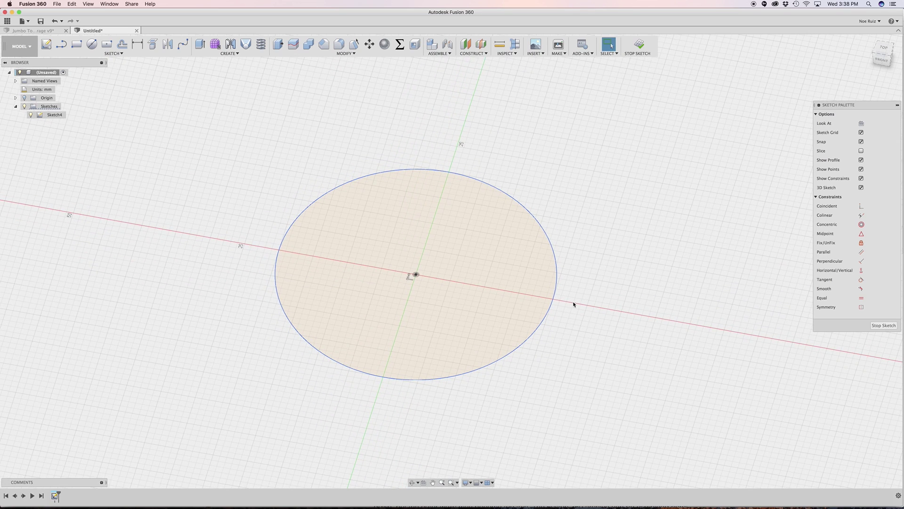
# Dimension the circle's diameter to 50 mm
pyautogui.click(138, 44)
pyautogui.click(526, 212)
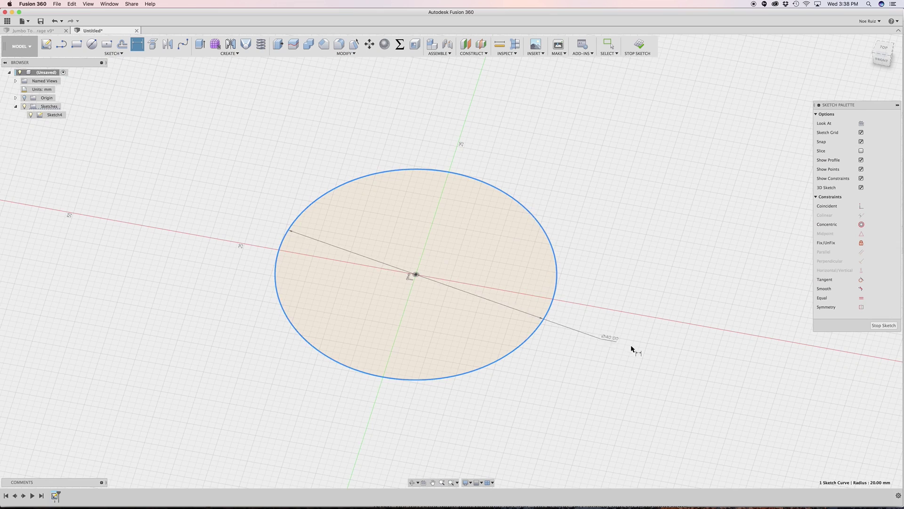
pyautogui.click(617, 250)
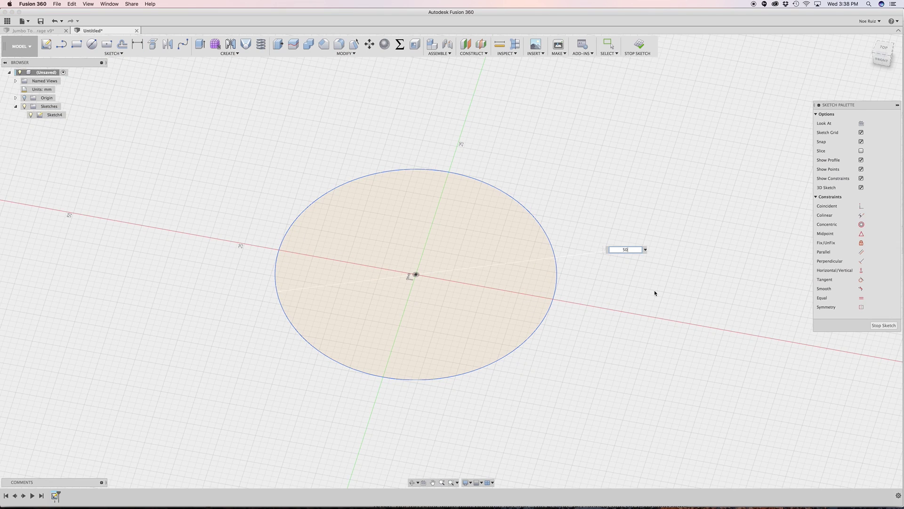
pyautogui.write('50')
pyautogui.press('Return')
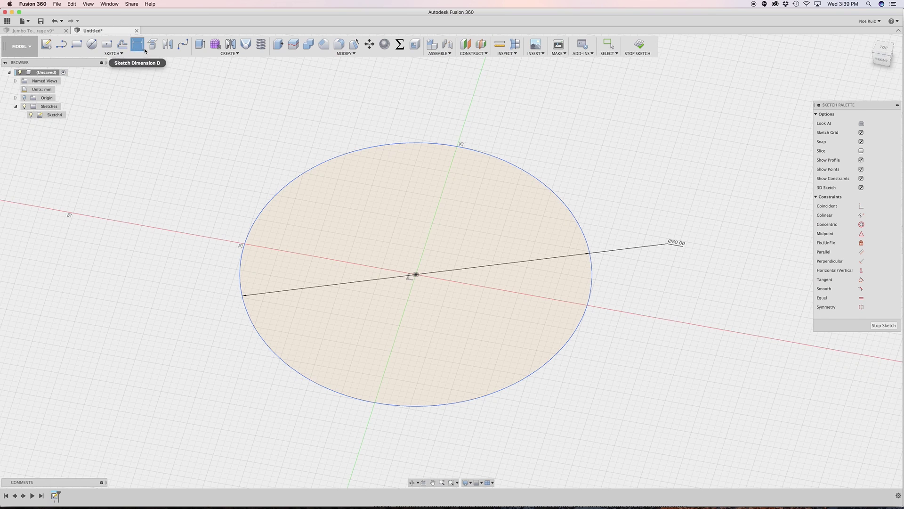
# Offset the circle 1 mm inward to form a thin ring
pyautogui.click(122, 46)
pyautogui.scroll(5, 254, 163)
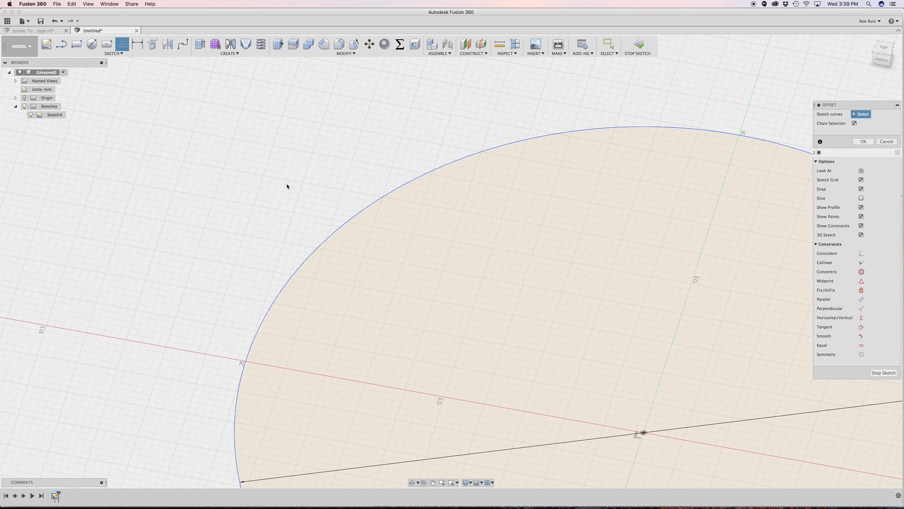
pyautogui.click(331, 233)
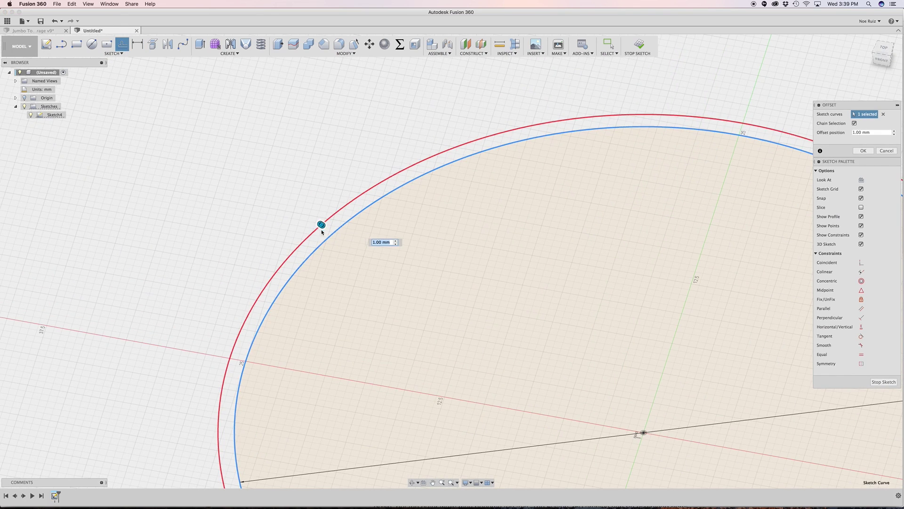
pyautogui.moveTo(321, 225); pyautogui.dragTo(345, 240)
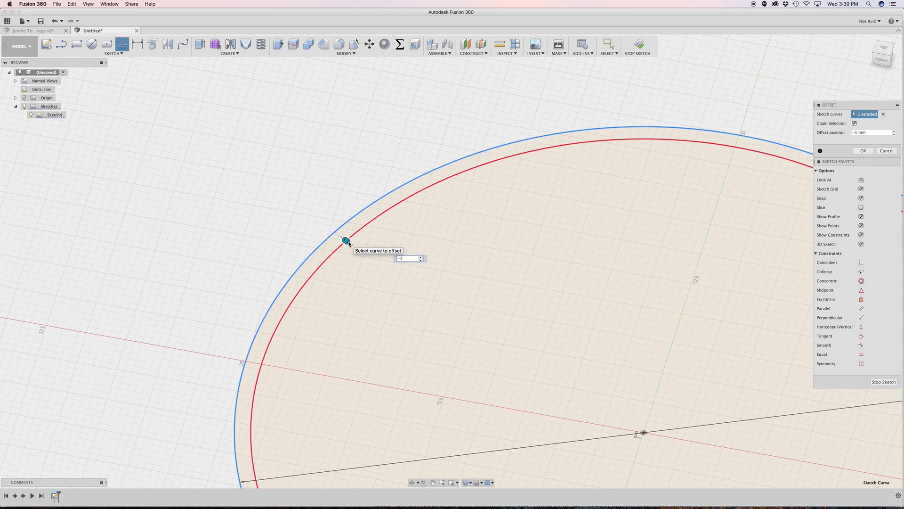
pyautogui.press('Return')
pyautogui.scroll(2, 323, 245)
pyautogui.scroll(-4, 325, 239)
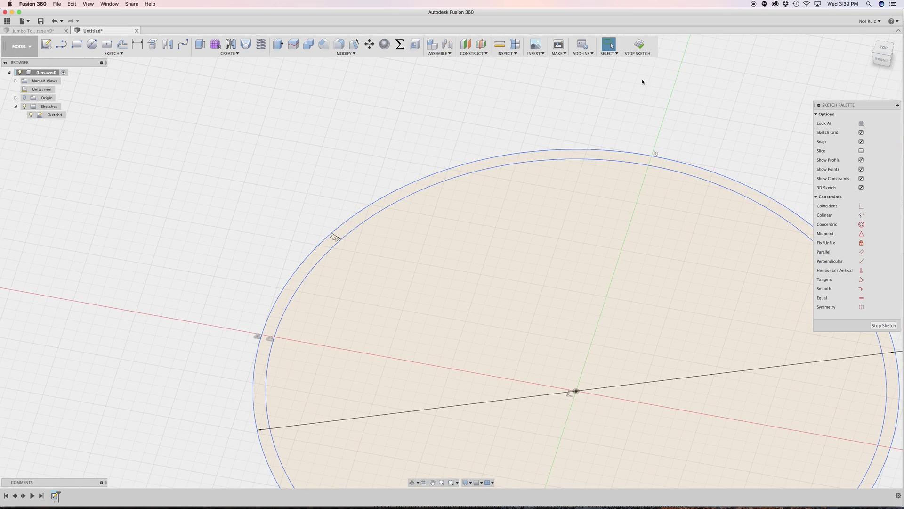
# From the top view, begin a line on the outer circle at the ring's left side
pyautogui.click(883, 49)
pyautogui.scroll(6, 308, 332)
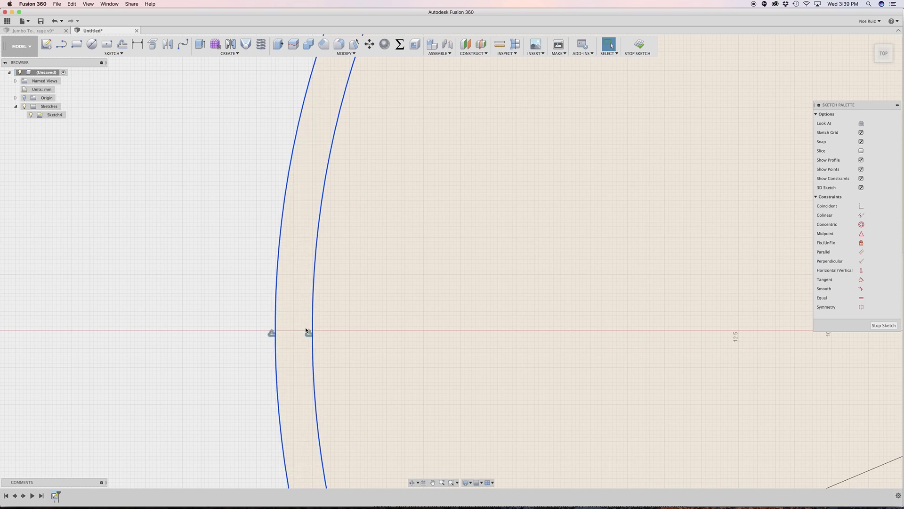
pyautogui.click(62, 43)
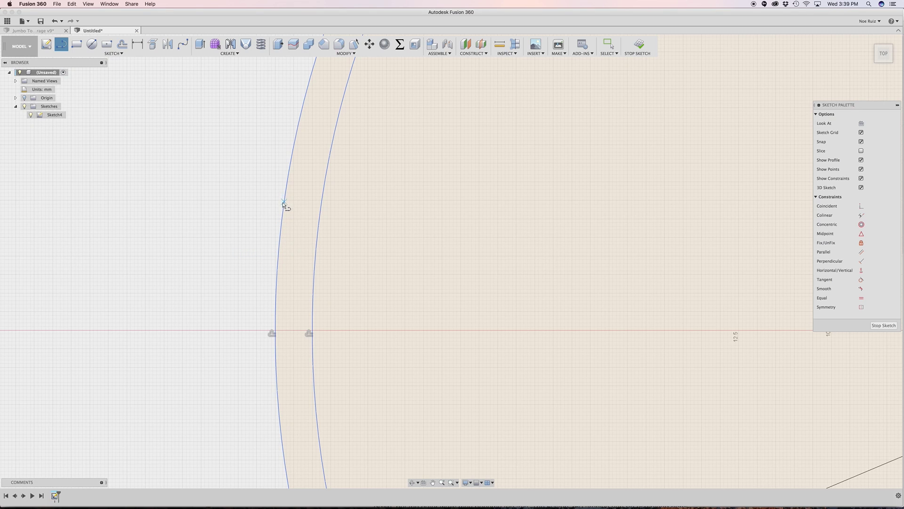
pyautogui.click(275, 316)
pyautogui.scroll(3, 313, 317)
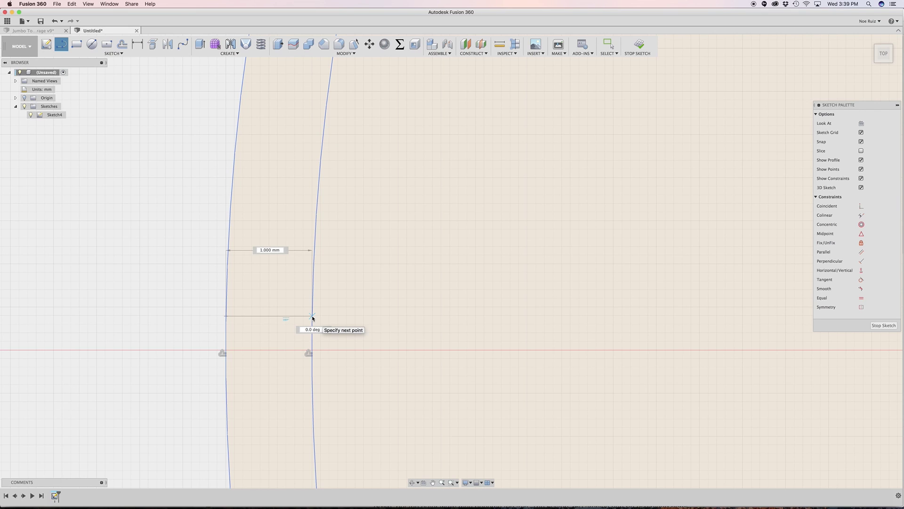
# End the first line on the inner circle and draw a second line between the circles
pyautogui.doubleClick(312, 316)
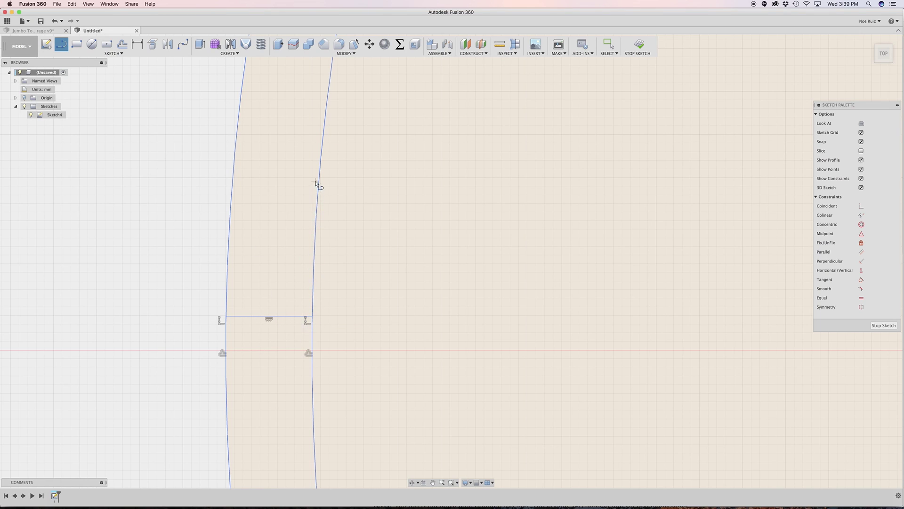
pyautogui.click(321, 159)
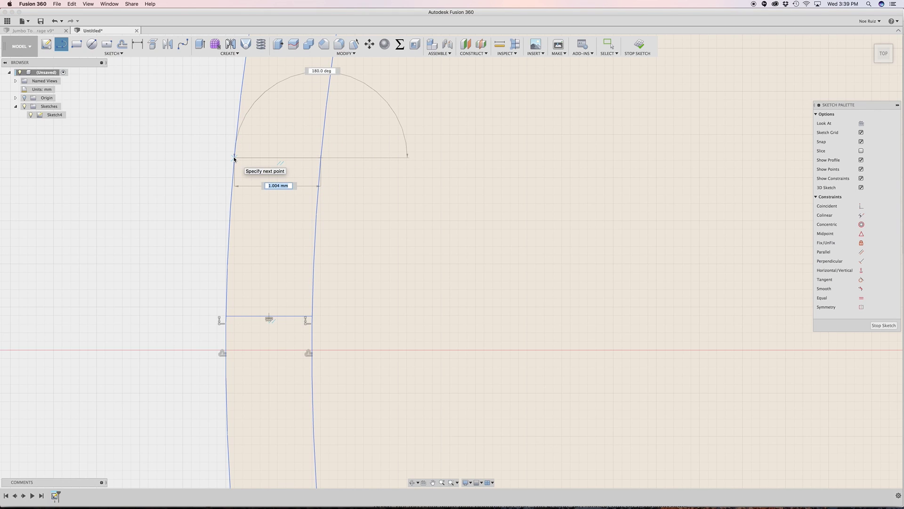
pyautogui.click(234, 159)
pyautogui.press('Escape')
pyautogui.scroll(2, 278, 195)
pyautogui.scroll(-4, 278, 192)
pyautogui.press('Escape')
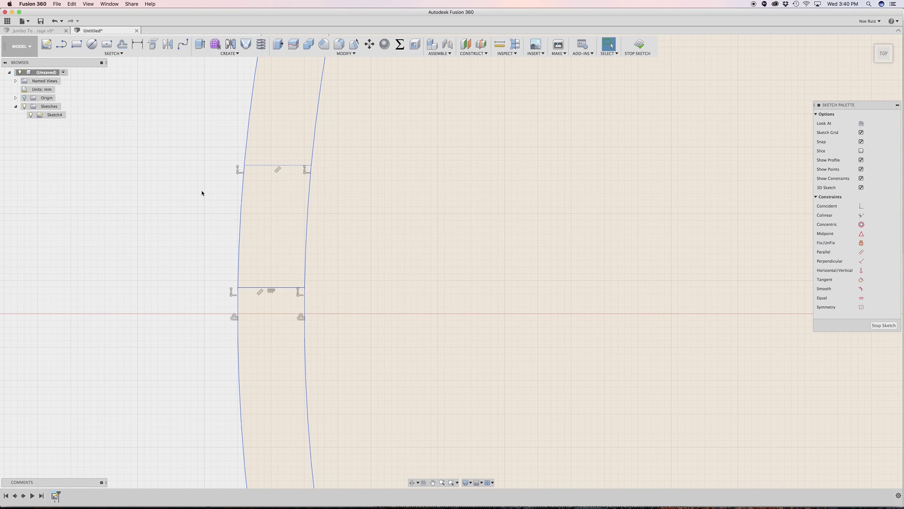
# Dimension the two bridging lines 1 mm apart and finish the sketch
pyautogui.click(137, 45)
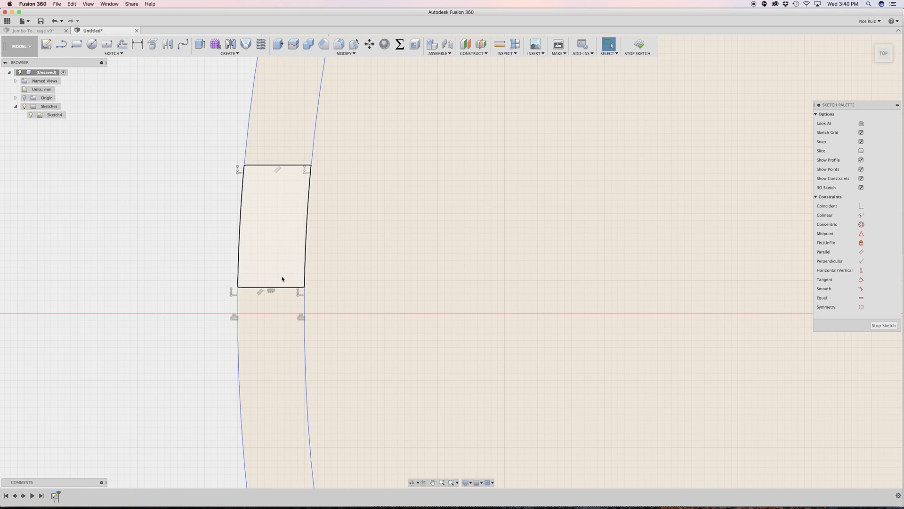
pyautogui.press('d')
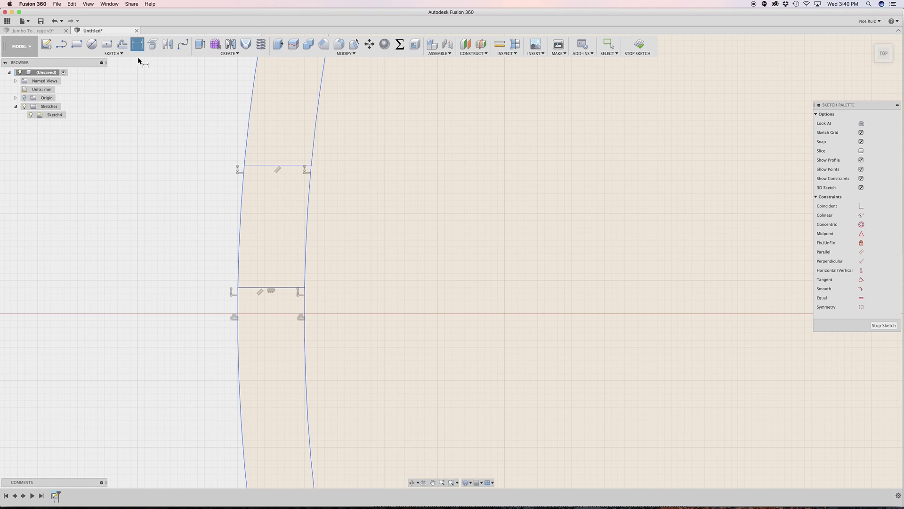
pyautogui.click(299, 166)
pyautogui.click(291, 287)
pyautogui.click(147, 219)
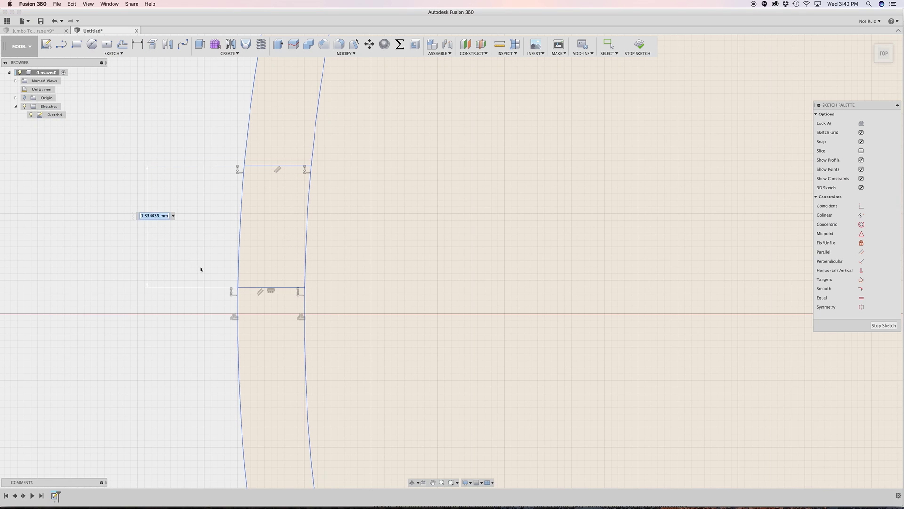
pyautogui.press('Return')
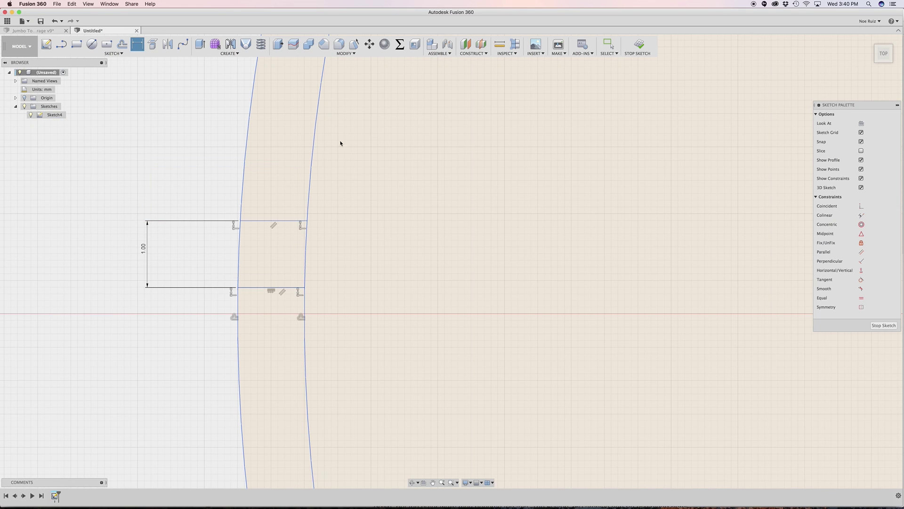
pyautogui.scroll(-10, 233, 207)
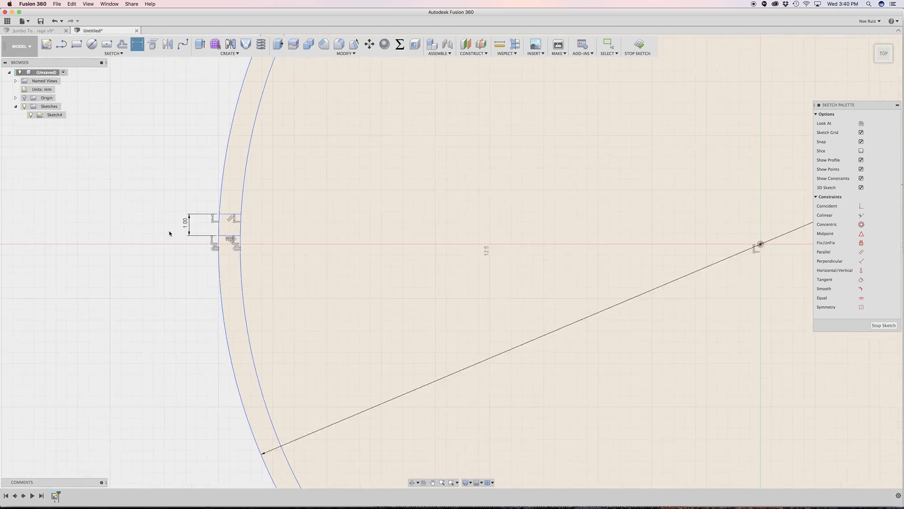
pyautogui.moveTo(169, 232)
pyautogui.keyDown('shift'); pyautogui.mouseDown(button='middle')
pyautogui.moveTo(179, 244)
pyautogui.moveTo(184, 228)
pyautogui.moveTo(203, 221)
pyautogui.mouseUp(button='middle'); pyautogui.keyUp('shift')
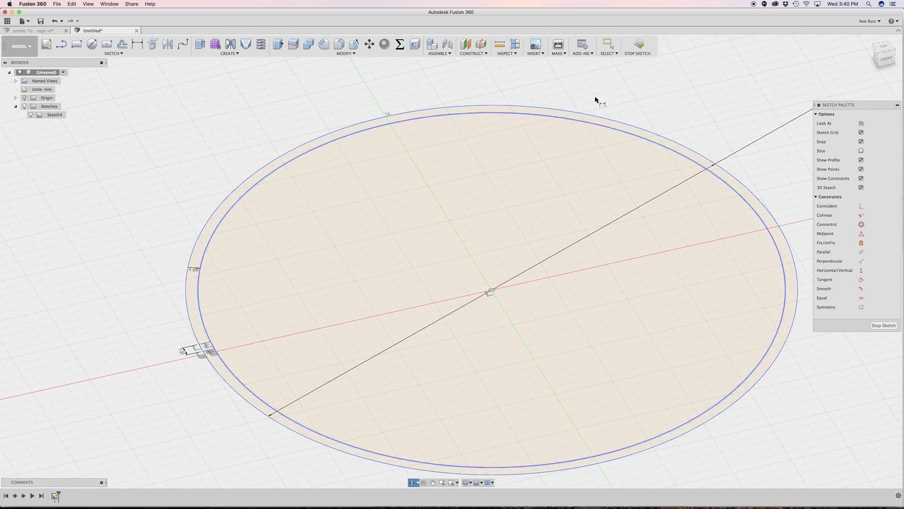
pyautogui.click(640, 49)
# Select the long ring band and the short 1 mm section, and start an extrude
pyautogui.scroll(3, 213, 343)
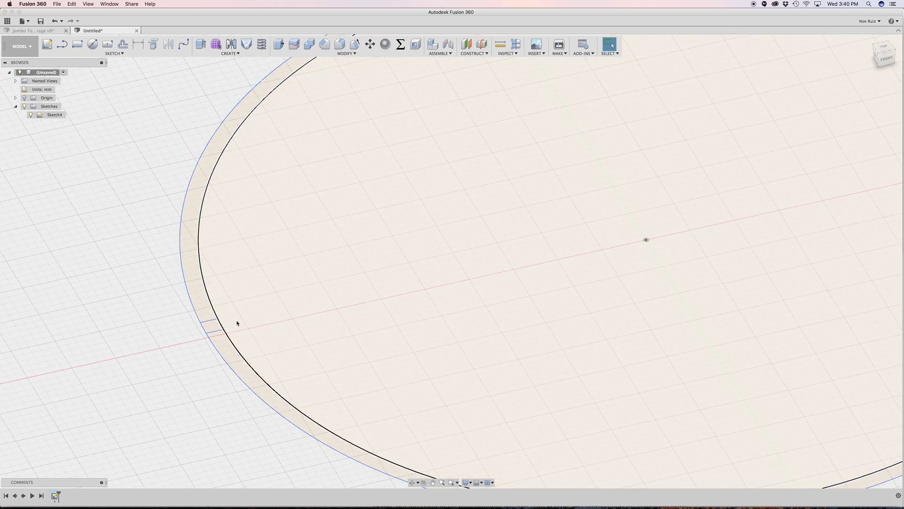
pyautogui.scroll(5, 213, 343)
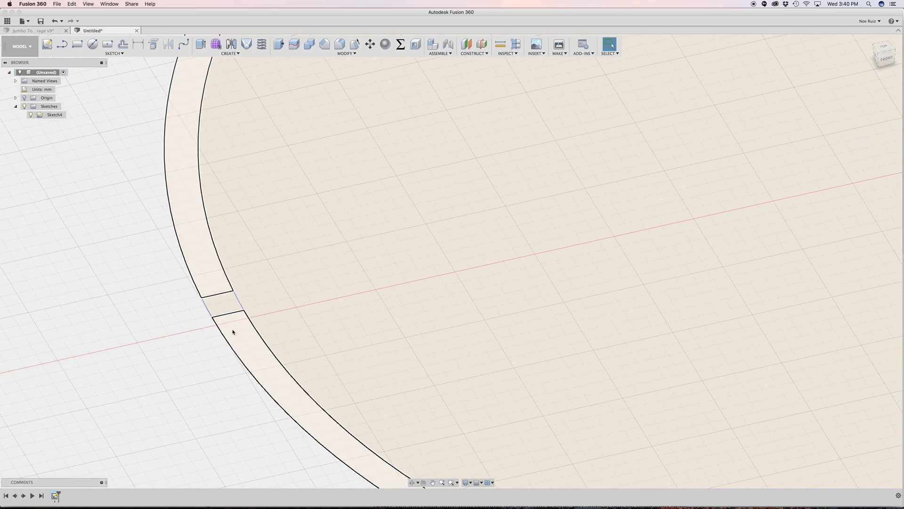
pyautogui.click(257, 327)
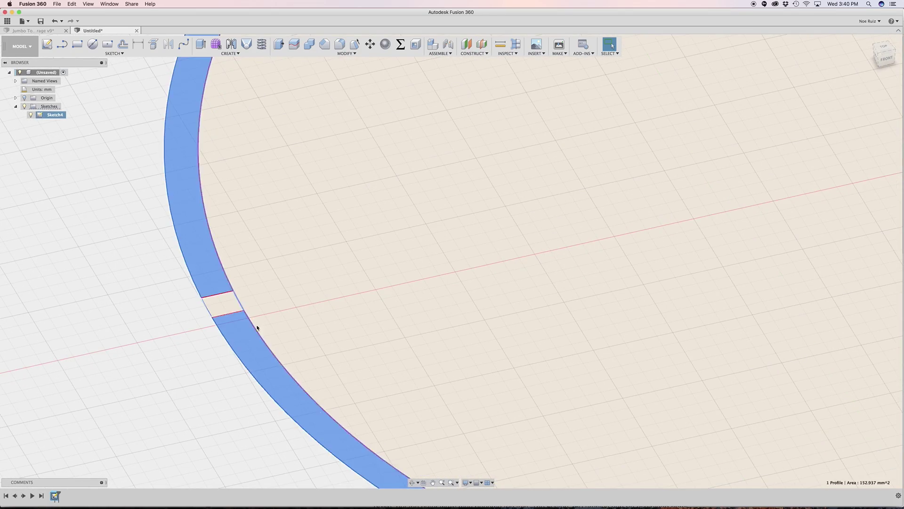
pyautogui.click(226, 305)
pyautogui.scroll(-5, 184, 333)
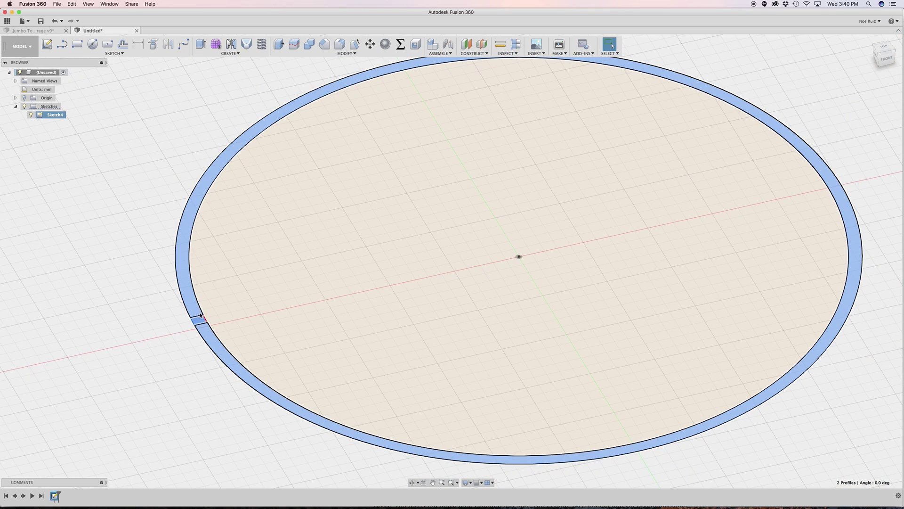
pyautogui.press('e')
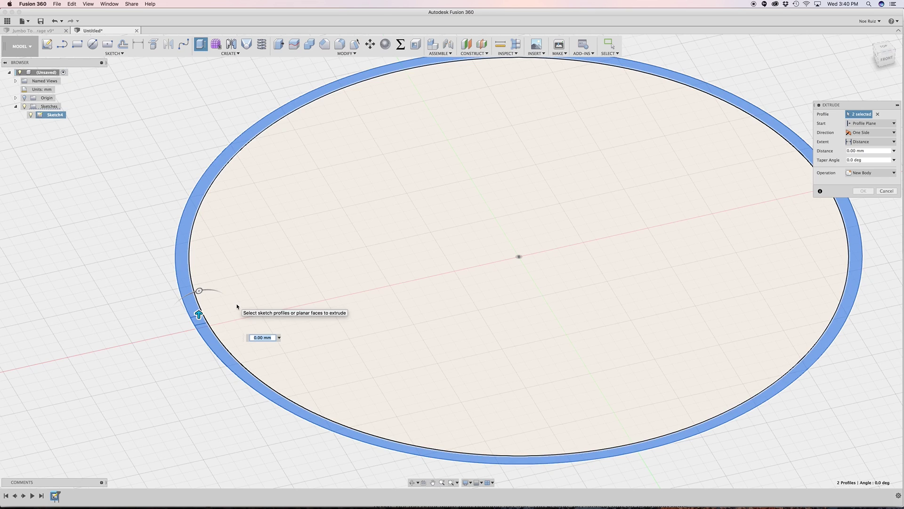
# Extrude the ring profiles 1 mm downward into Body15 and make Sketch4 visible again
pyautogui.moveTo(199, 314); pyautogui.dragTo(200, 336)
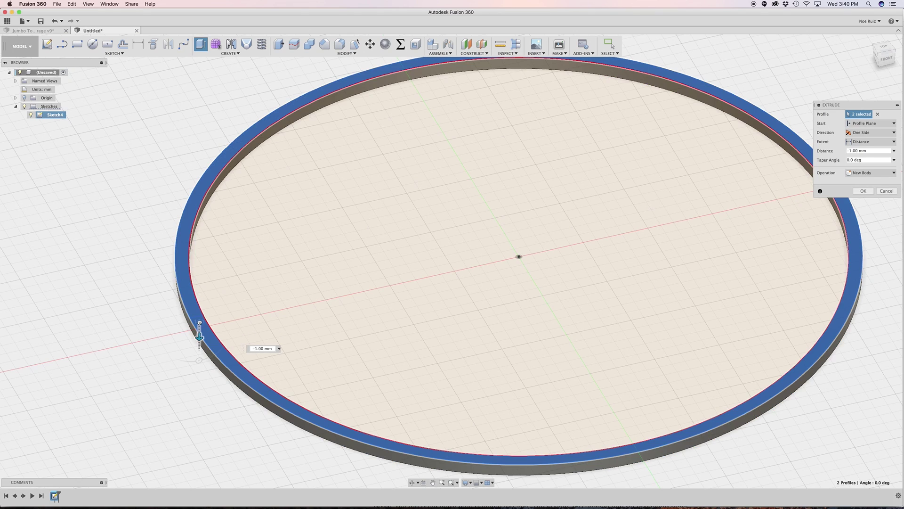
pyautogui.click(862, 191)
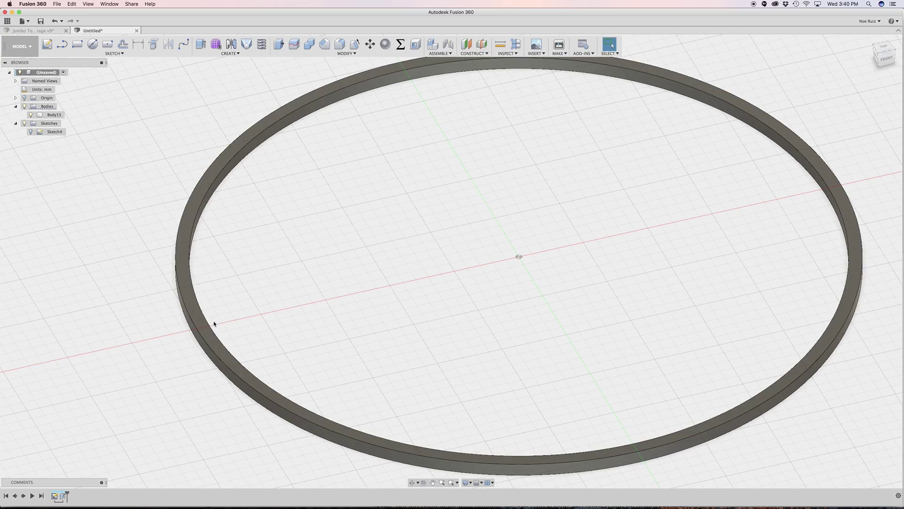
pyautogui.moveTo(274, 315)
pyautogui.keyDown('shift'); pyautogui.mouseDown(button='middle')
pyautogui.moveTo(279, 260)
pyautogui.moveTo(281, 268)
pyautogui.mouseUp(button='middle'); pyautogui.keyUp('shift')
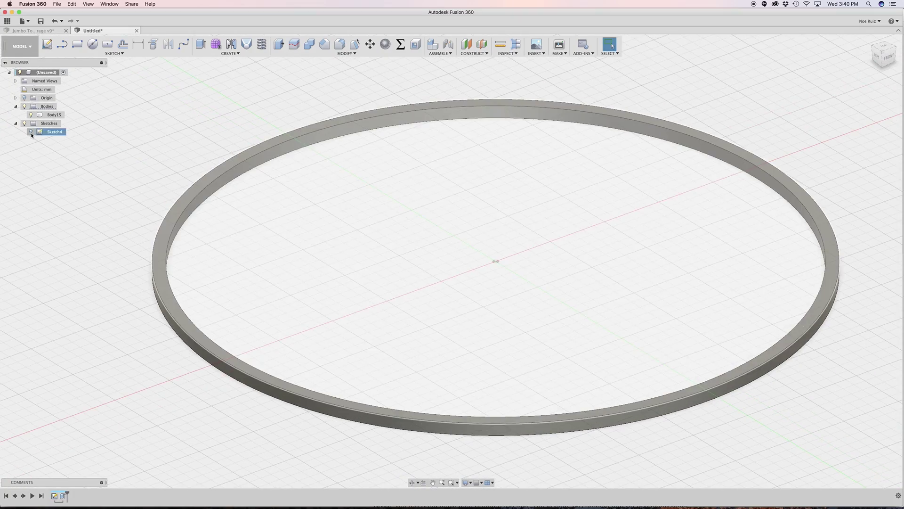
pyautogui.click(30, 131)
# Extrude the small square profile 5 mm upward, joined to the ring, as a post
pyautogui.click(223, 354)
pyautogui.press('e')
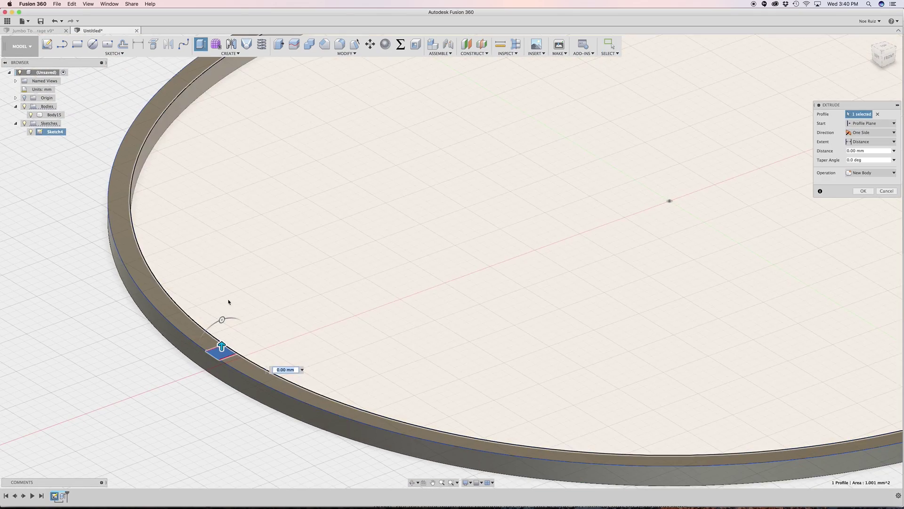
pyautogui.scroll(-2, 228, 303)
pyautogui.moveTo(223, 333); pyautogui.dragTo(223, 257)
pyautogui.scroll(-4, 252, 259)
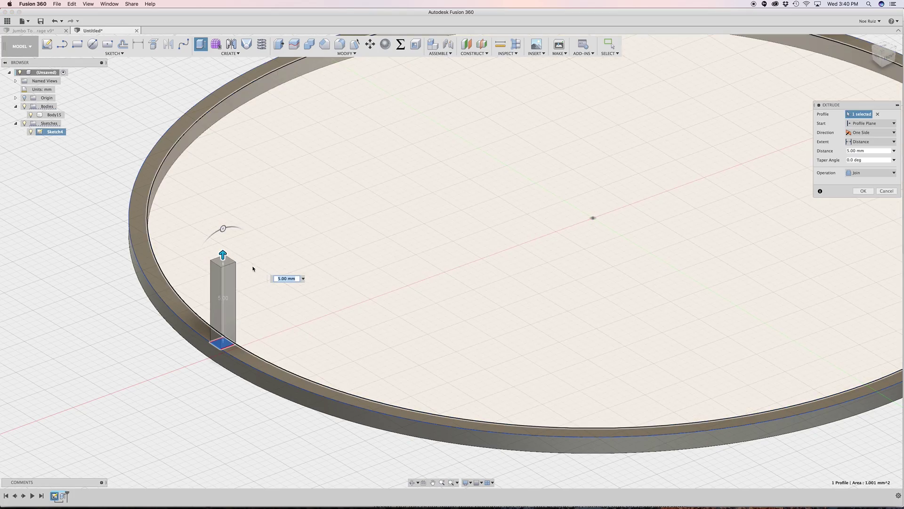
pyautogui.scroll(-3, 252, 258)
pyautogui.keyDown('shift'); pyautogui.moveTo(181, 329); pyautogui.dragTo(193, 333, button='middle'); pyautogui.keyUp('shift')
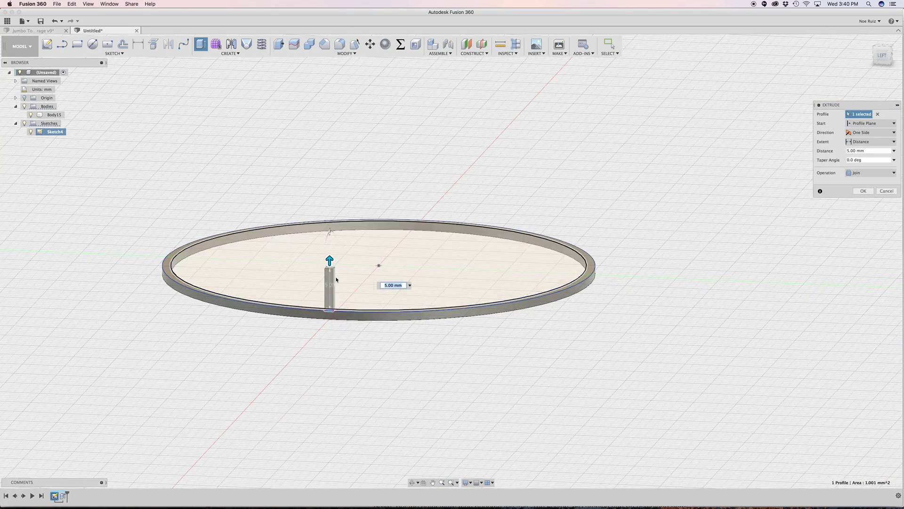
pyautogui.scroll(4, 334, 277)
pyautogui.scroll(5, 334, 276)
pyautogui.scroll(-4, 335, 277)
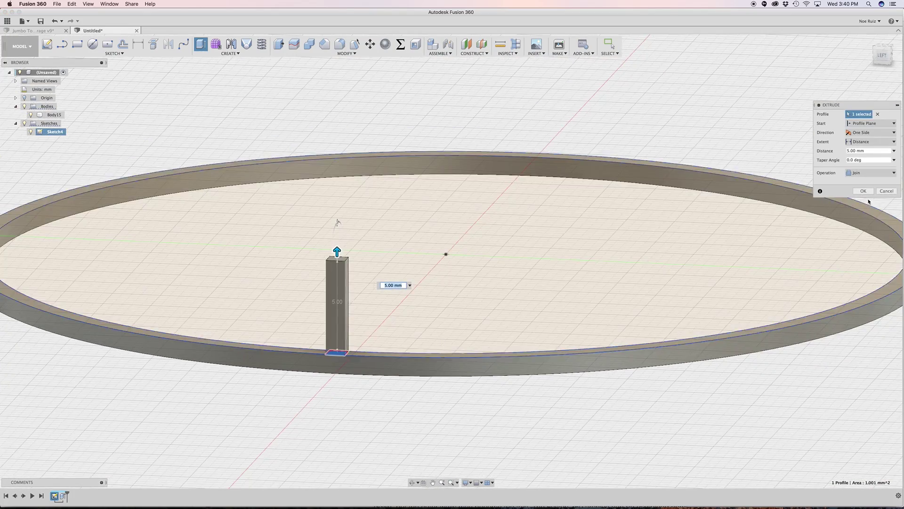
pyautogui.click(863, 190)
# Orbit and zoom to look down on the ring with its new post
pyautogui.scroll(3, 367, 219)
pyautogui.scroll(-7, 366, 216)
pyautogui.moveTo(274, 368)
pyautogui.keyDown('shift'); pyautogui.mouseDown(button='middle')
pyautogui.moveTo(259, 381)
pyautogui.moveTo(255, 340)
pyautogui.mouseUp(button='middle'); pyautogui.keyUp('shift')
pyautogui.scroll(5, 254, 338)
pyautogui.scroll(-4, 257, 308)
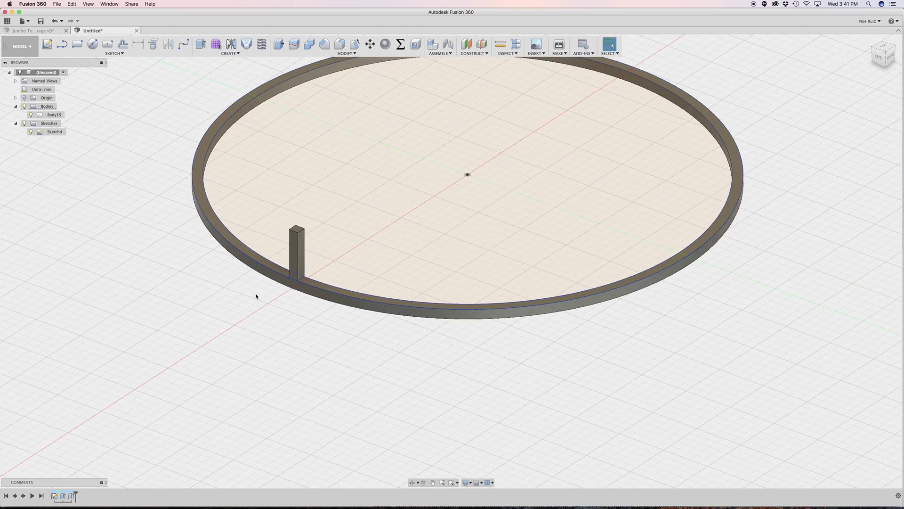
pyautogui.scroll(5, 286, 263)
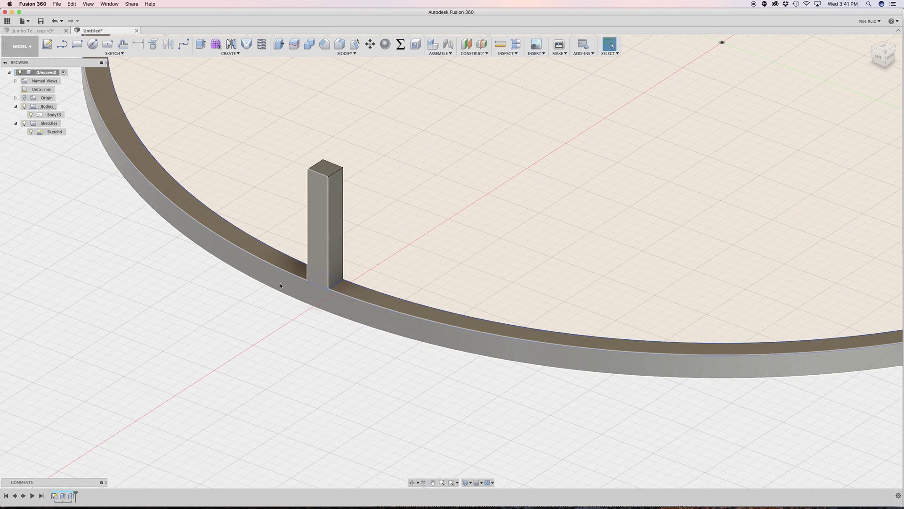
# Hide Body15 and select the ring and square sketch profiles
pyautogui.click(31, 133)
pyautogui.click(31, 115)
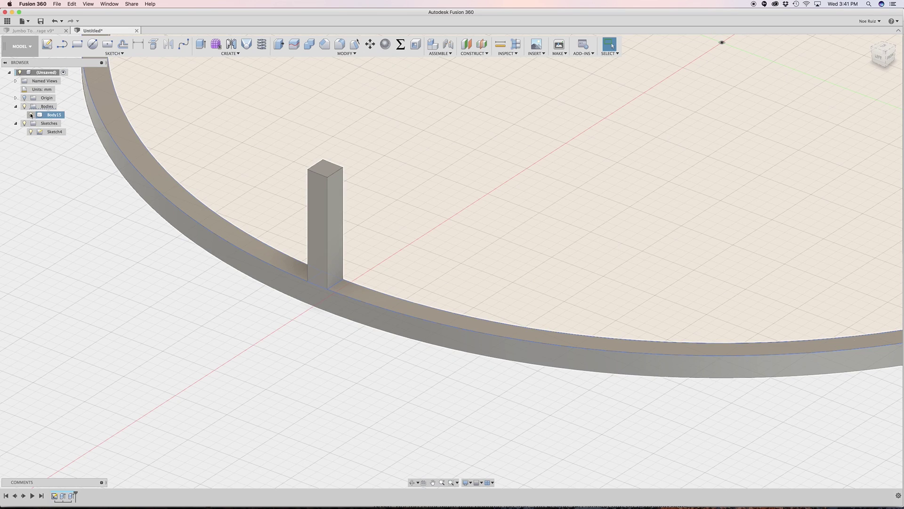
pyautogui.click(31, 115)
pyautogui.click(374, 299)
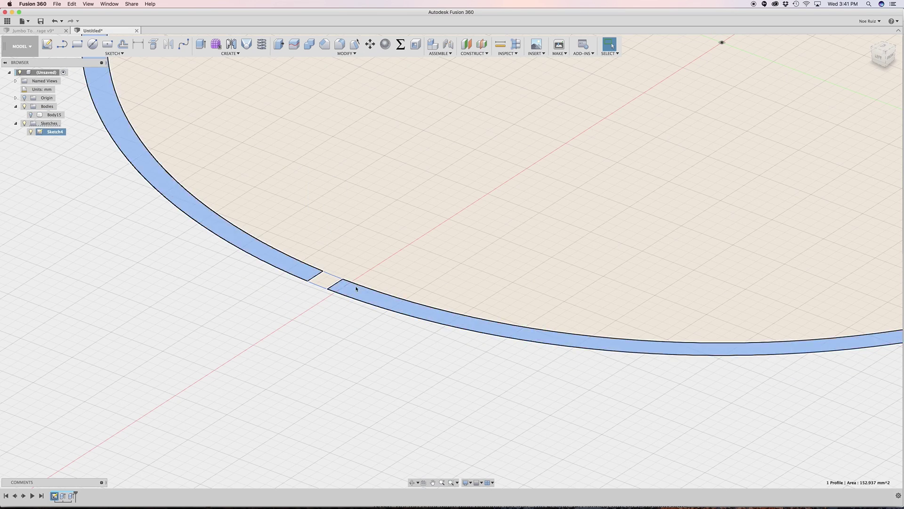
pyautogui.keyDown('shift'); pyautogui.click(329, 279); pyautogui.keyUp('shift')
# Extrude both profiles 8 mm as a new body with Two Sides direction
pyautogui.press('e')
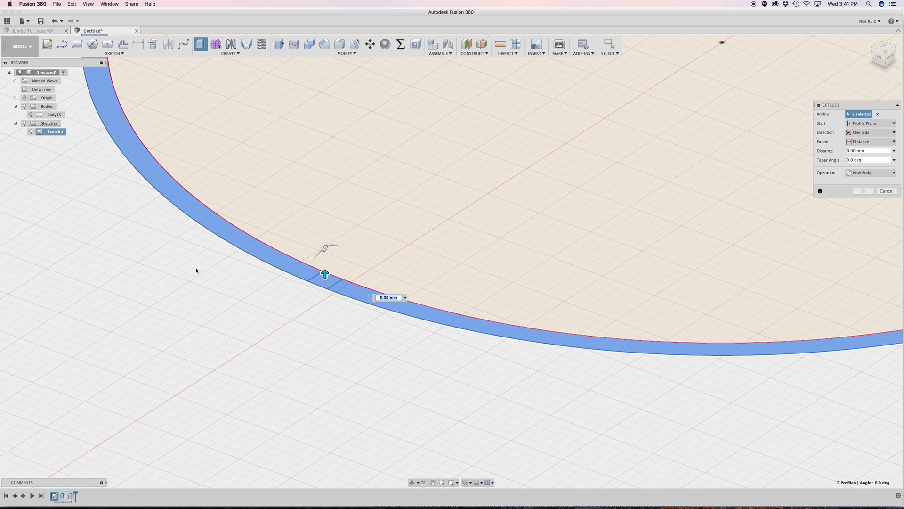
pyautogui.moveTo(324, 273); pyautogui.dragTo(323, 91)
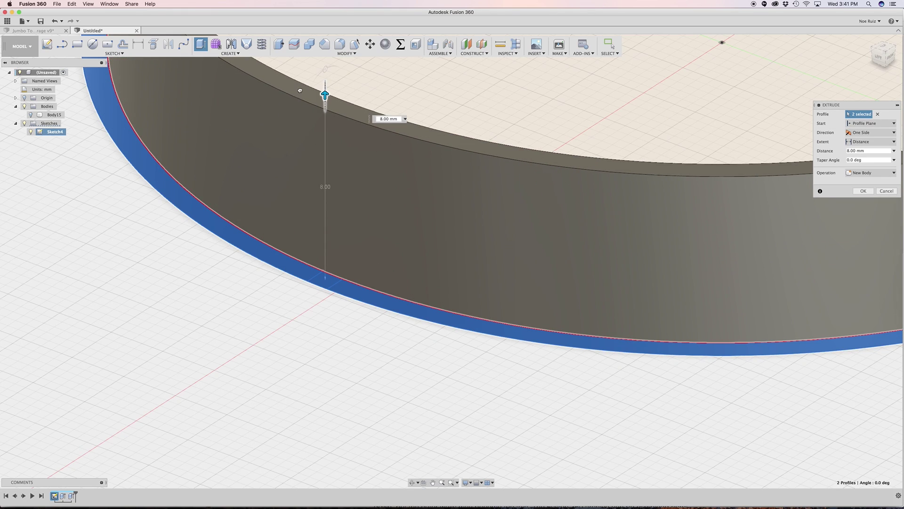
pyautogui.moveTo(169, 254); pyautogui.dragTo(189, 339, button='middle')
pyautogui.scroll(4, 190, 336)
pyautogui.scroll(-5, 190, 333)
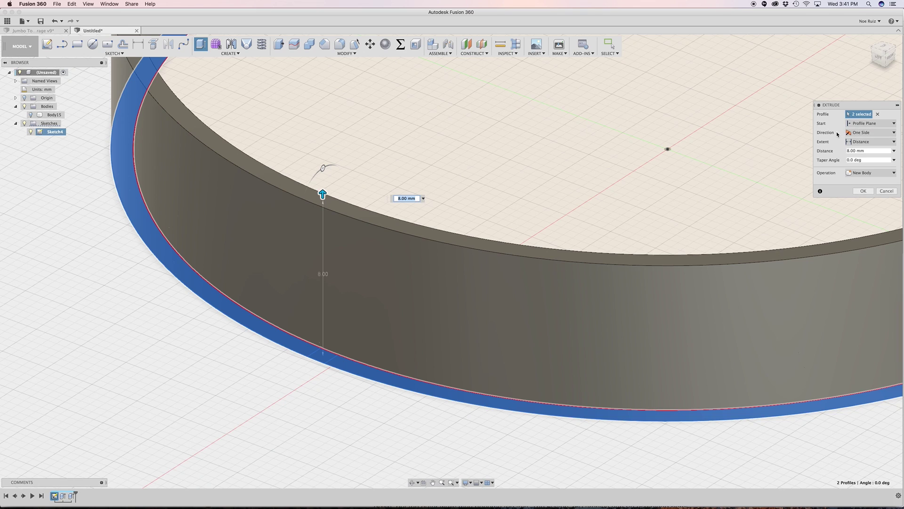
pyautogui.click(869, 134)
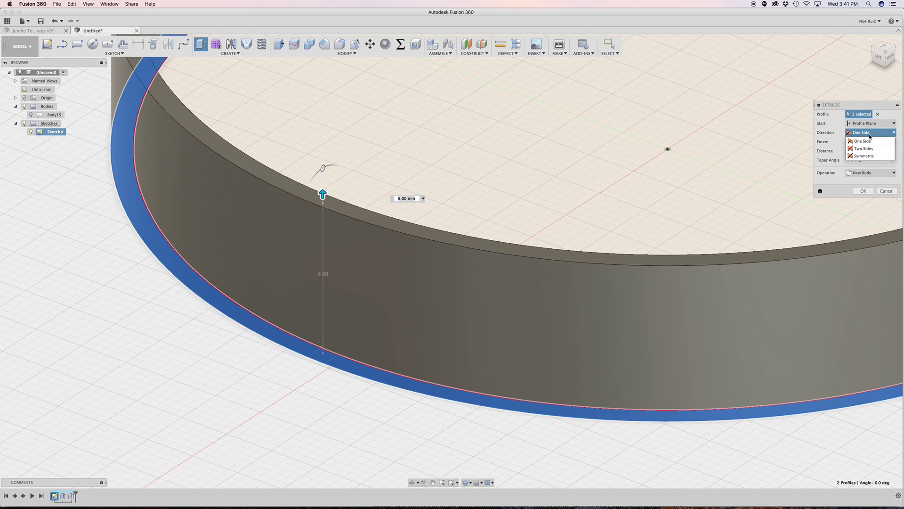
pyautogui.click(874, 149)
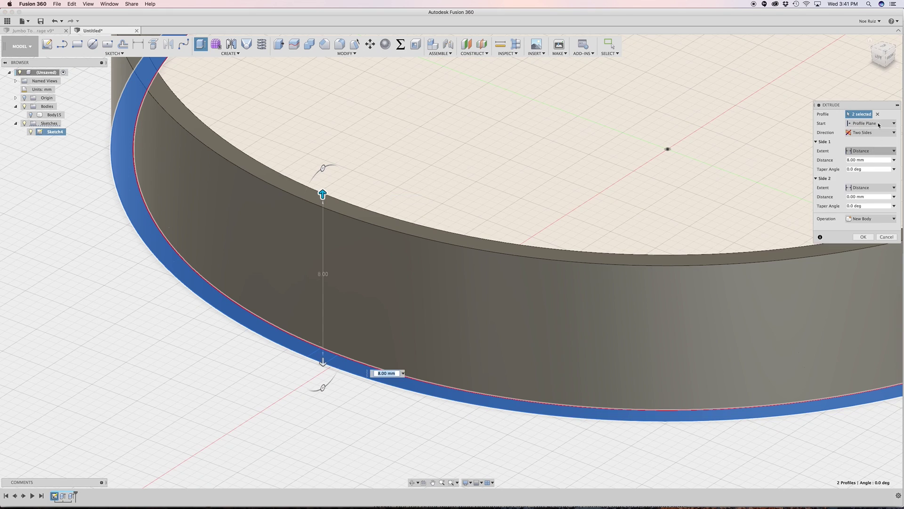
pyautogui.click(880, 57)
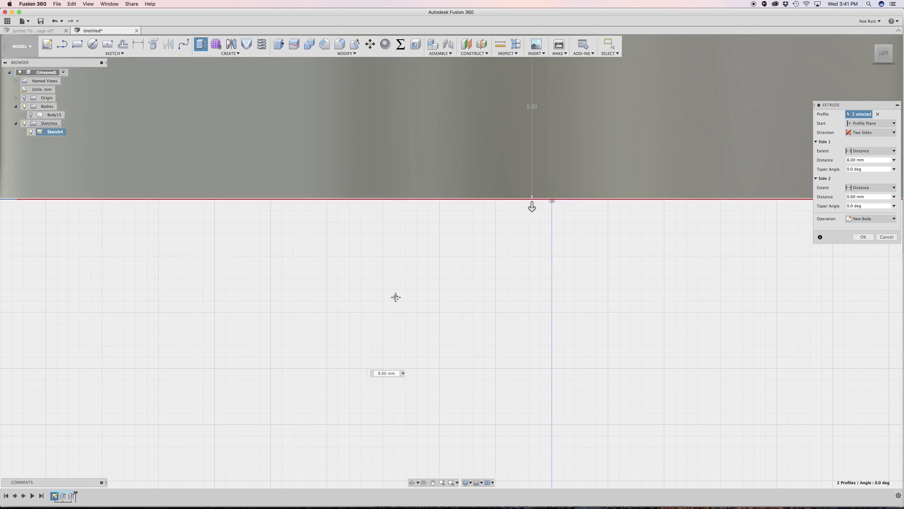
# Shorten the extrusion's second side and unhide Body15 for reference
pyautogui.moveTo(403, 368); pyautogui.dragTo(410, 229)
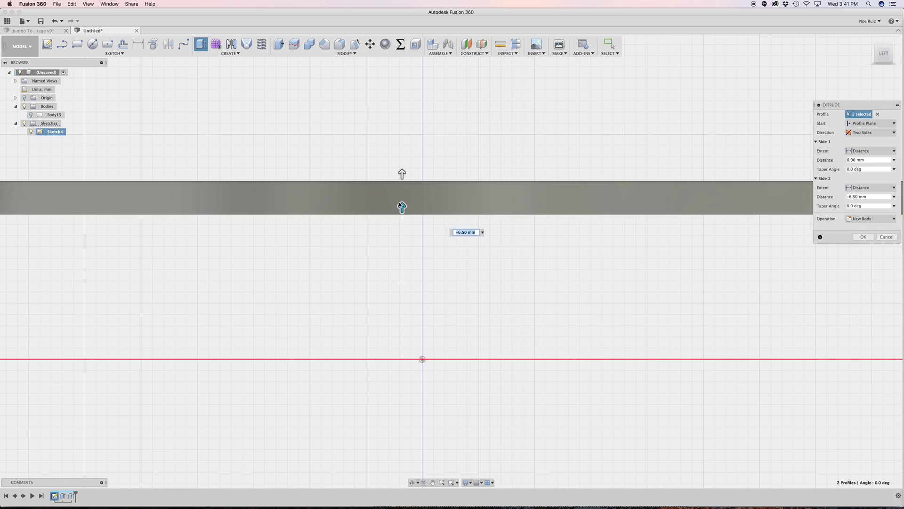
pyautogui.scroll(-4, 397, 194)
pyautogui.keyDown('shift'); pyautogui.moveTo(389, 175); pyautogui.dragTo(214, 183, button='middle'); pyautogui.keyUp('shift')
pyautogui.click(31, 115)
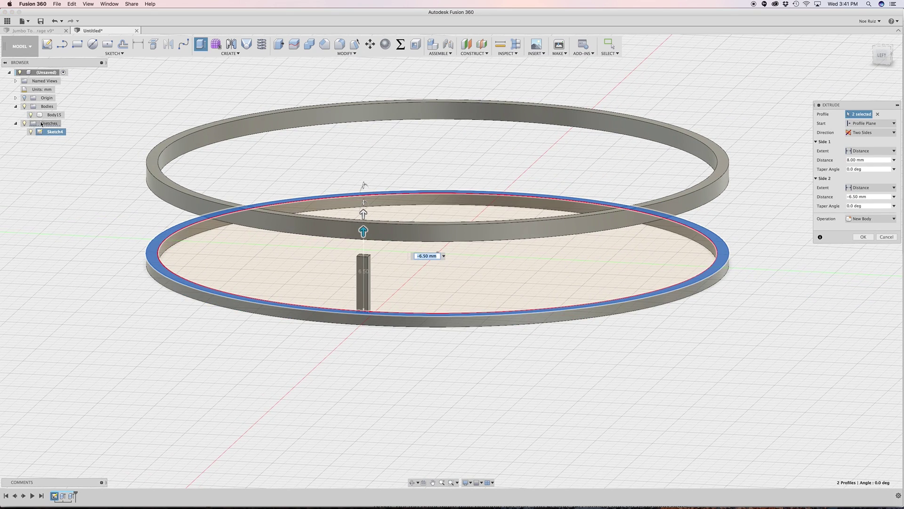
pyautogui.click(872, 61)
# Set side two to −5 mm with Join and side one to 6 mm, then commit
pyautogui.moveTo(389, 181); pyautogui.dragTo(391, 220)
pyautogui.scroll(3, 391, 238)
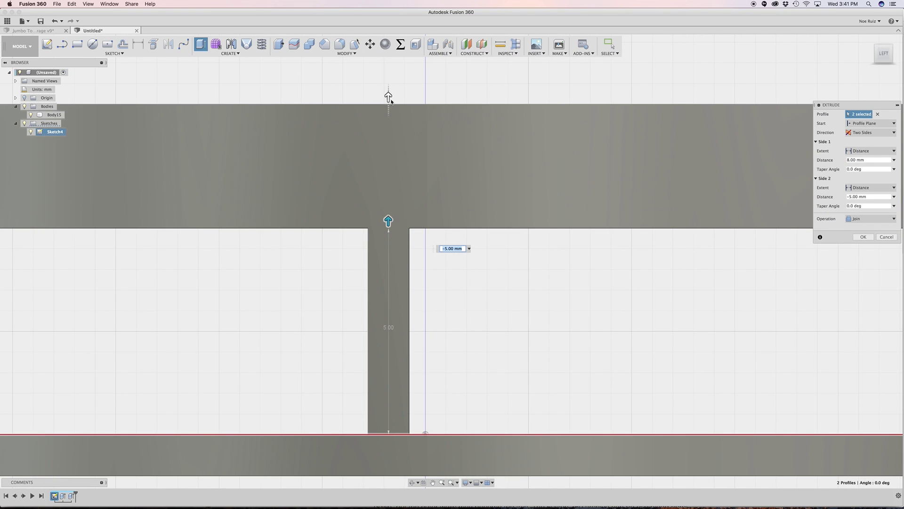
pyautogui.moveTo(389, 112); pyautogui.dragTo(392, 183)
pyautogui.scroll(5, 372, 235)
pyautogui.scroll(-3, 373, 234)
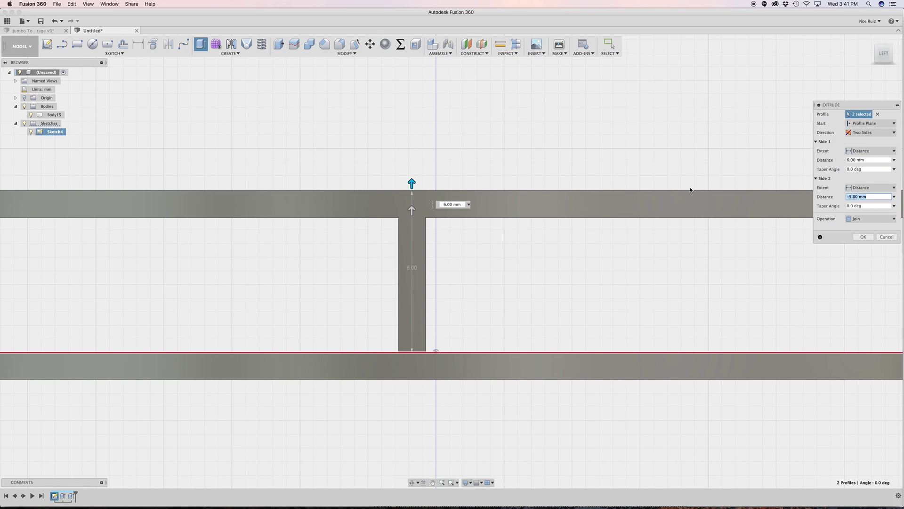
pyautogui.scroll(-3, 607, 168)
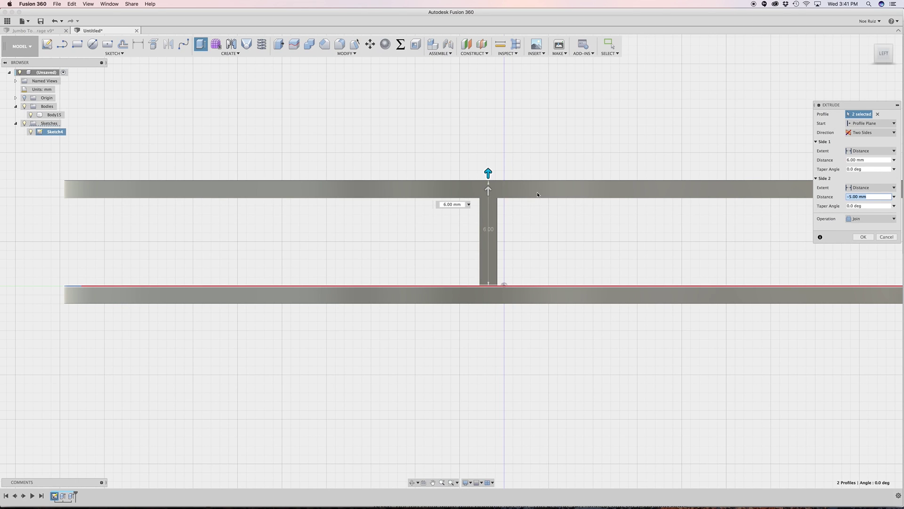
pyautogui.click(863, 236)
pyautogui.scroll(-5, 321, 133)
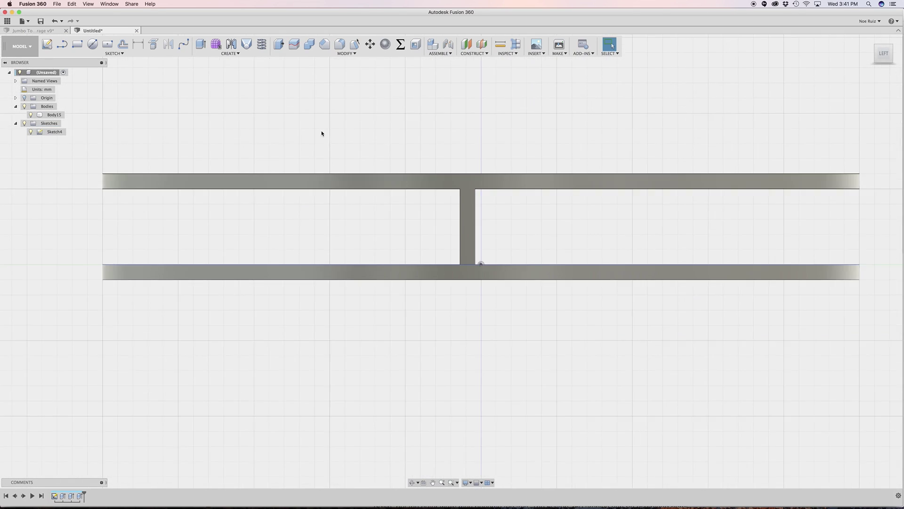
# Hide Sketch4 so only the two thin rings and their upright post show, orbiting to inspect
pyautogui.keyDown('shift'); pyautogui.moveTo(365, 113); pyautogui.dragTo(416, 208, button='middle'); pyautogui.keyUp('shift')
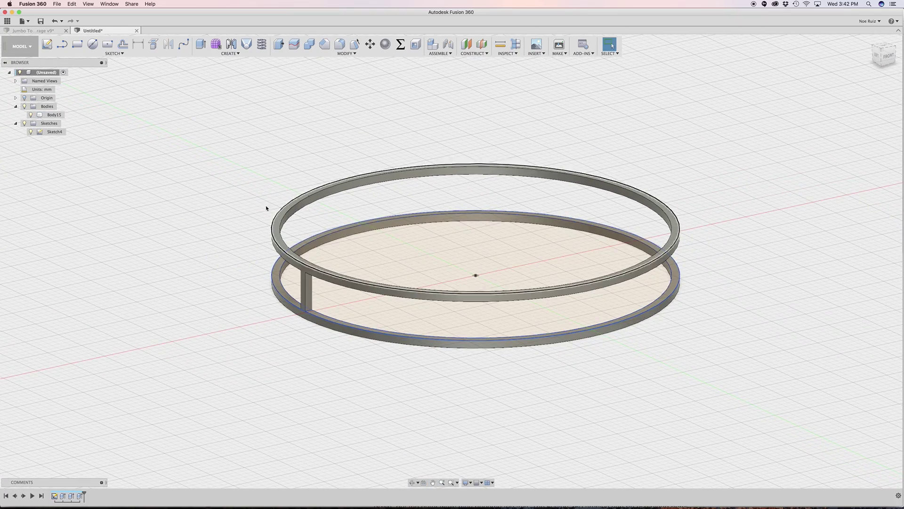
pyautogui.click(31, 132)
pyautogui.scroll(-3, 339, 258)
pyautogui.scroll(6, 339, 258)
pyautogui.keyDown('shift'); pyautogui.moveTo(340, 260); pyautogui.dragTo(345, 304, button='middle'); pyautogui.keyUp('shift')
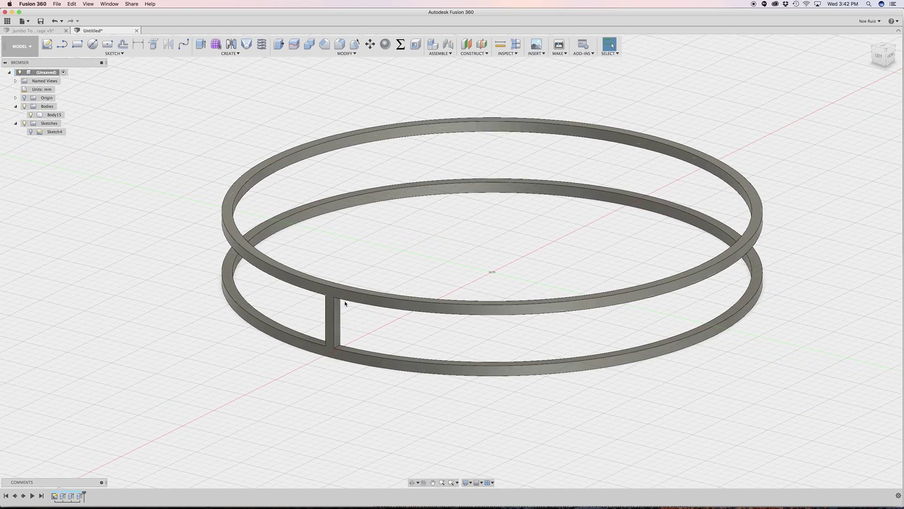
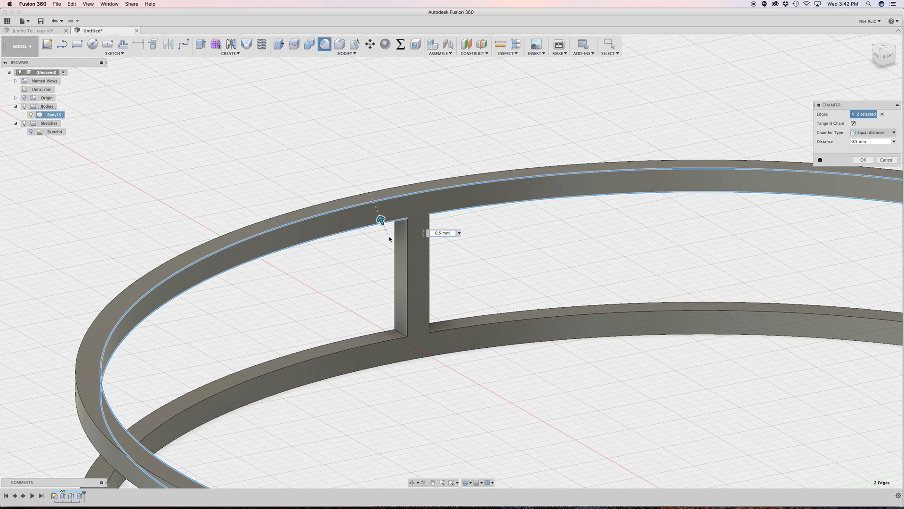
# Add the strut's right edge and both lower-ring edges to the chamfer, then read the geometry error
pyautogui.click(429, 241)
pyautogui.click(449, 328)
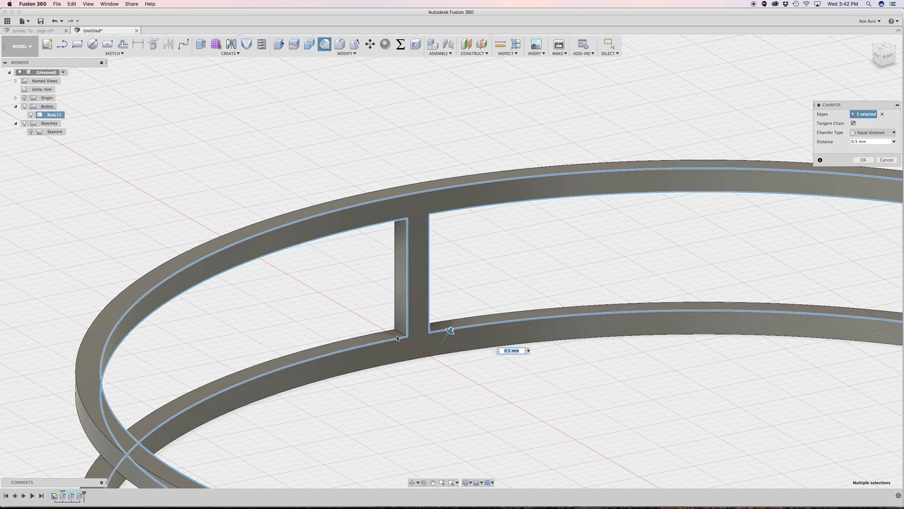
pyautogui.click(404, 359)
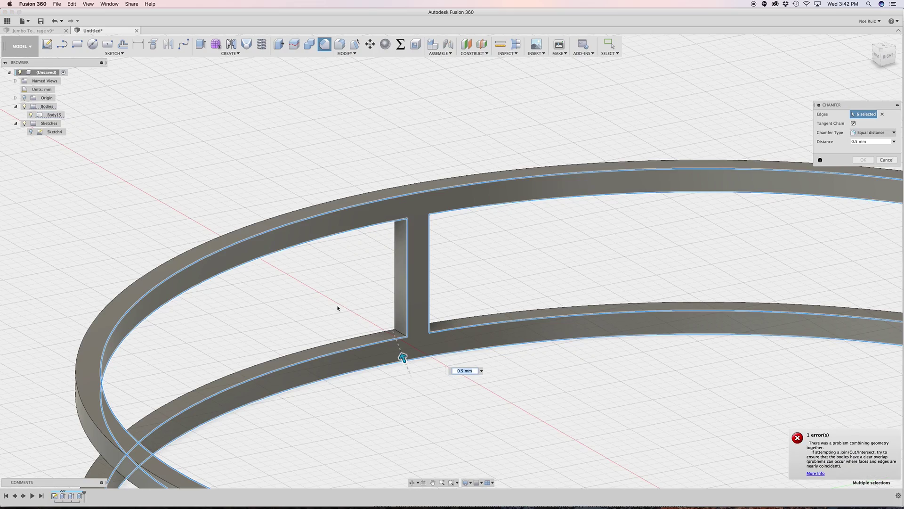
pyautogui.scroll(-6, 337, 307)
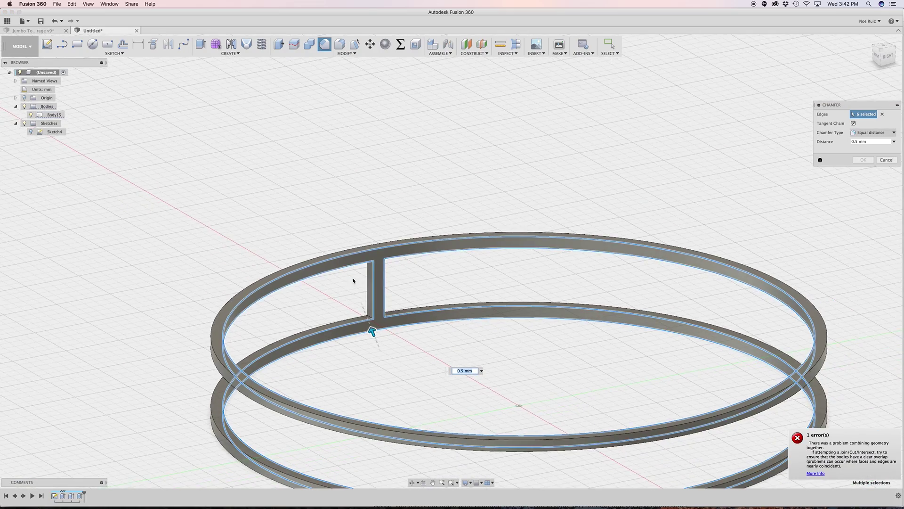
pyautogui.keyDown('shift'); pyautogui.moveTo(340, 208); pyautogui.dragTo(382, 212, button='middle'); pyautogui.keyUp('shift')
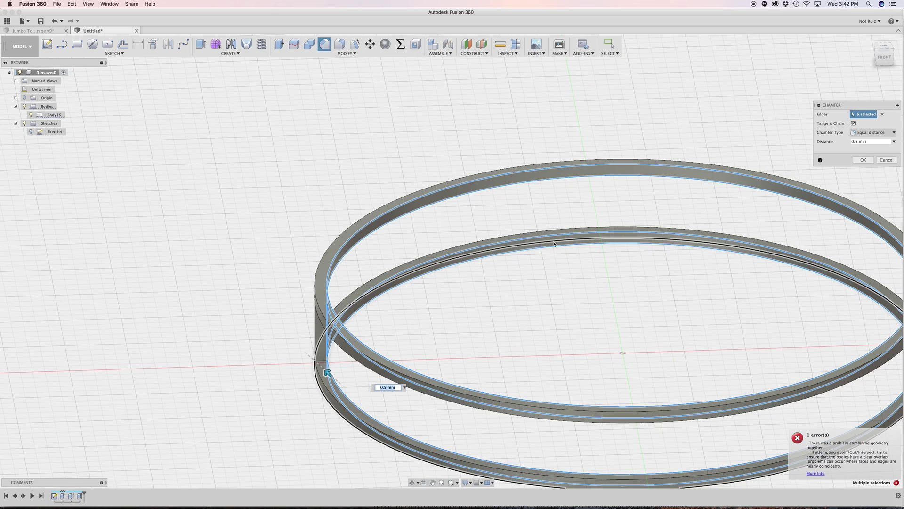
pyautogui.moveTo(555, 244); pyautogui.dragTo(401, 226, button='middle')
pyautogui.click(814, 473)
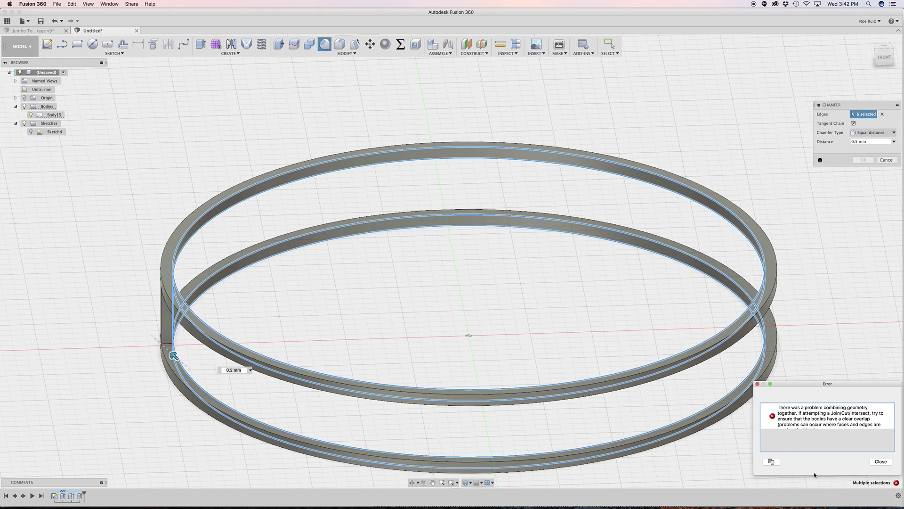
pyautogui.click(811, 419)
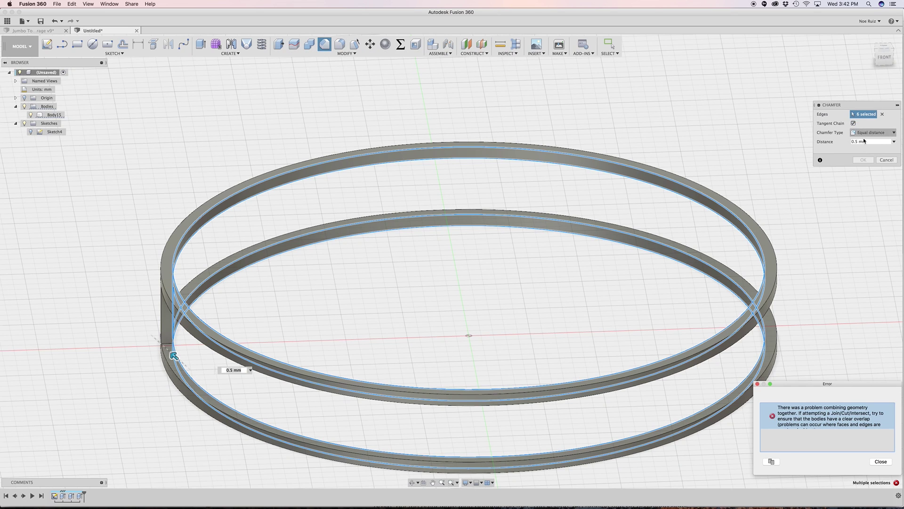
# Cancel the failing 0.5 mm chamfer and zoom in on the strut
pyautogui.click(883, 161)
pyautogui.keyDown('shift'); pyautogui.moveTo(351, 372); pyautogui.dragTo(287, 325, button='middle'); pyautogui.keyUp('shift')
pyautogui.scroll(2, 265, 262)
pyautogui.scroll(10, 265, 262)
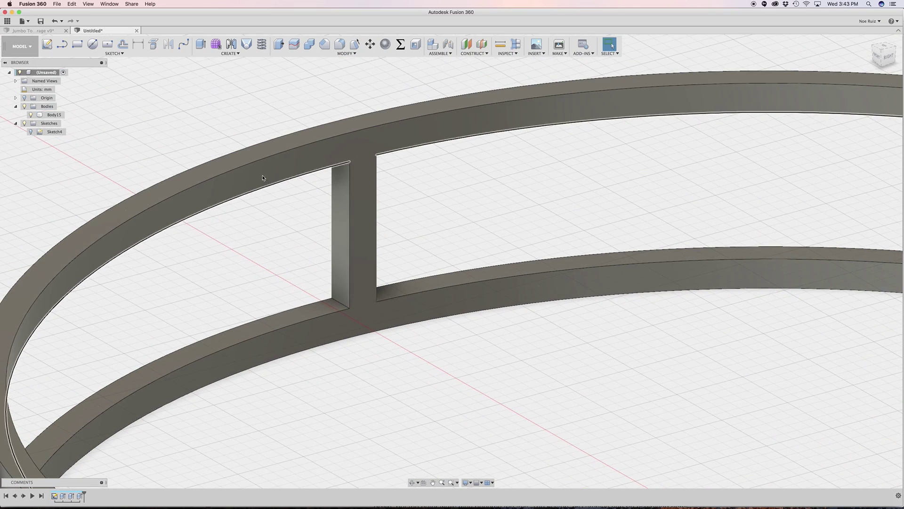
# Start a chamfer on the upper ring's inner edge and add five more strut-joint edges
pyautogui.click(293, 149)
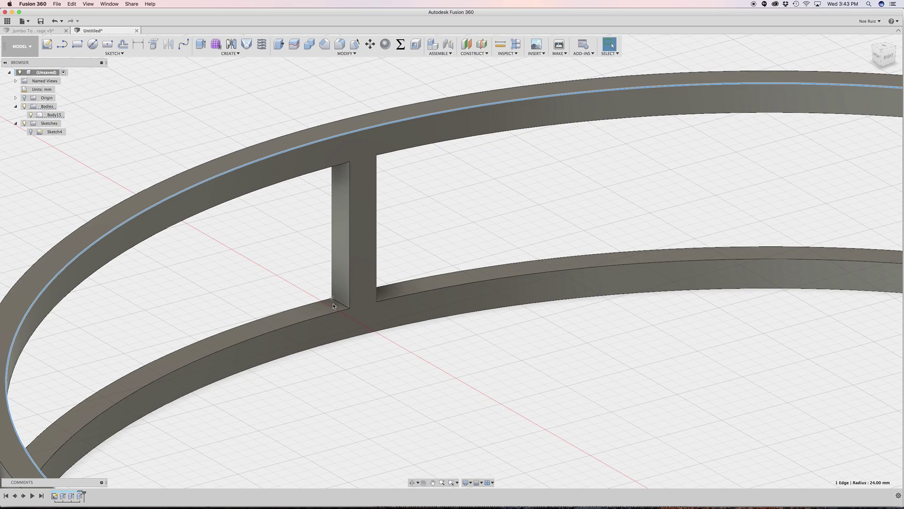
pyautogui.click(324, 44)
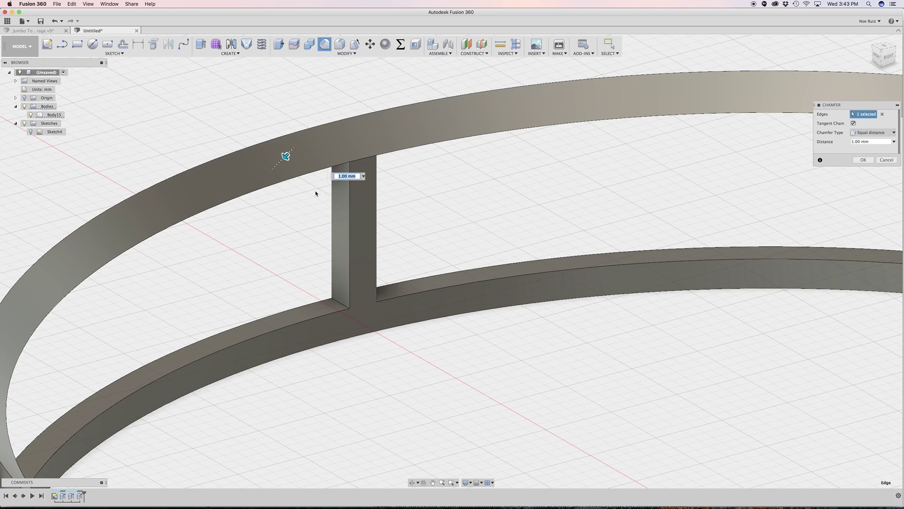
pyautogui.write('.')
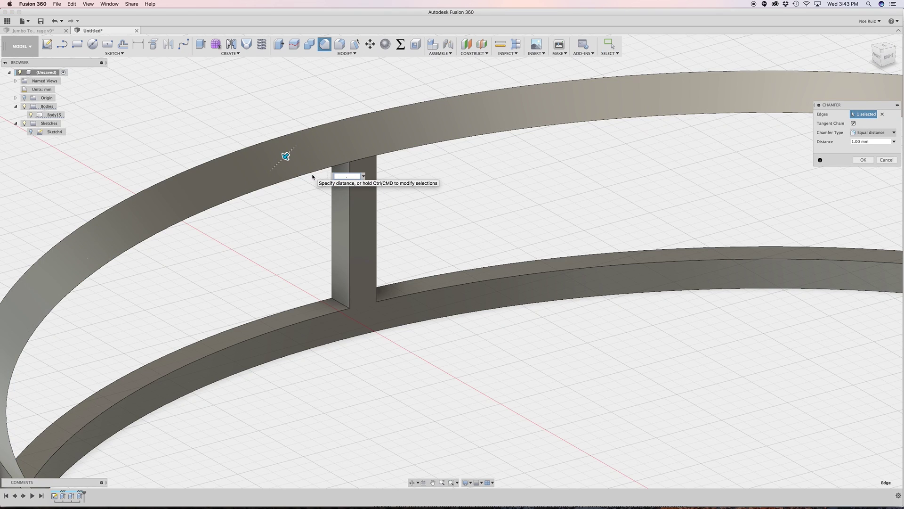
pyautogui.write('2')
pyautogui.keyDown('super'); pyautogui.click(317, 170); pyautogui.keyUp('super')
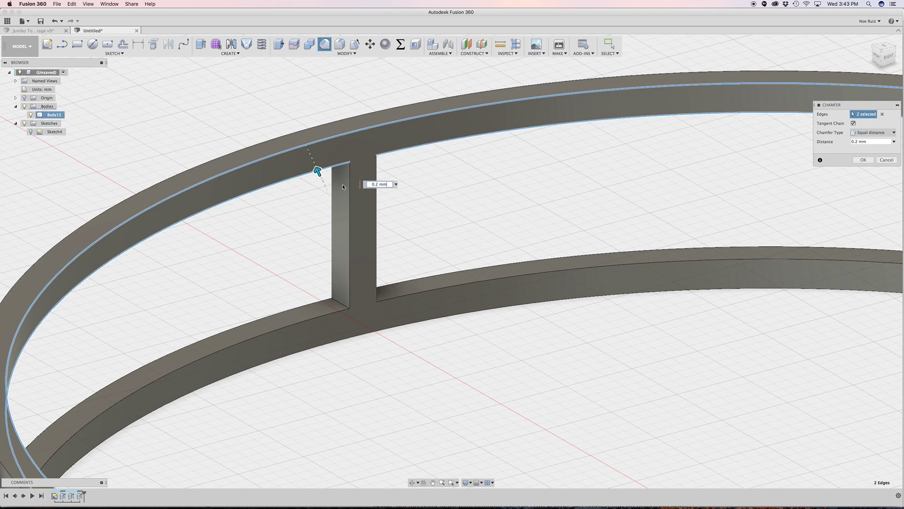
pyautogui.keyDown('super'); pyautogui.click(349, 171); pyautogui.keyUp('super')
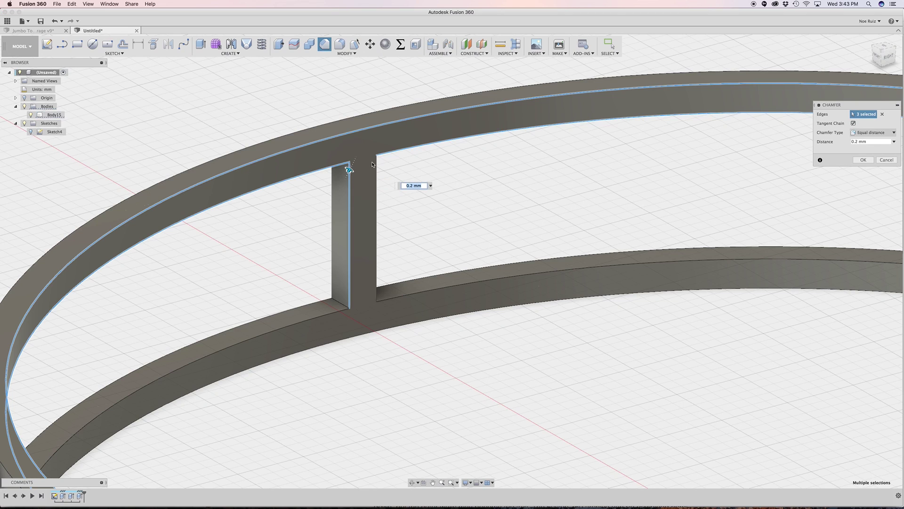
pyautogui.keyDown('super'); pyautogui.click(376, 171); pyautogui.keyUp('super')
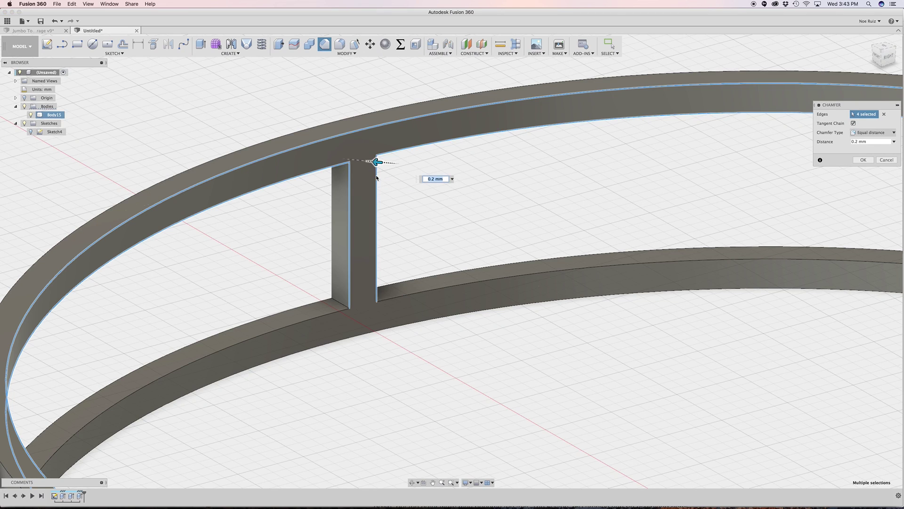
pyautogui.keyDown('super'); pyautogui.click(394, 301); pyautogui.keyUp('super')
pyautogui.keyDown('super'); pyautogui.click(363, 332); pyautogui.keyUp('super')
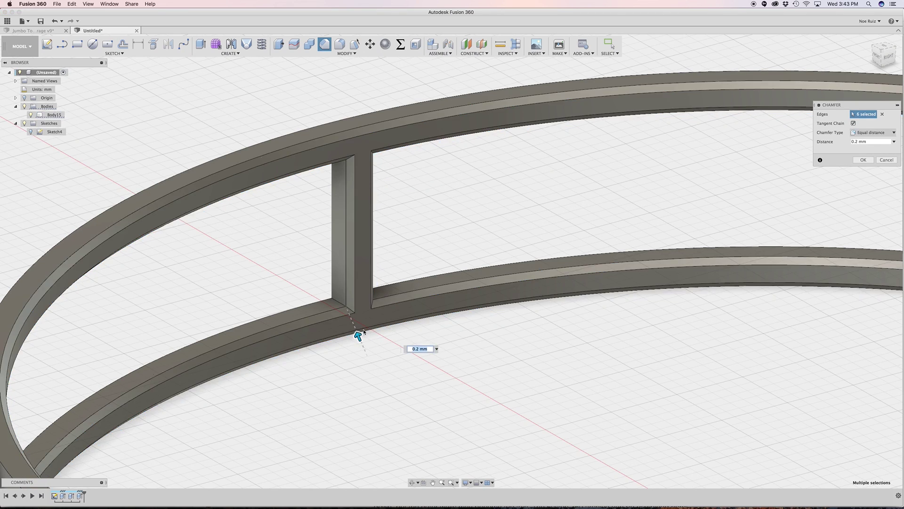
pyautogui.keyDown('shift'); pyautogui.scroll(5, 283, 259); pyautogui.keyUp('shift')
pyautogui.keyDown('shift'); pyautogui.scroll(-3, 283, 259); pyautogui.keyUp('shift')
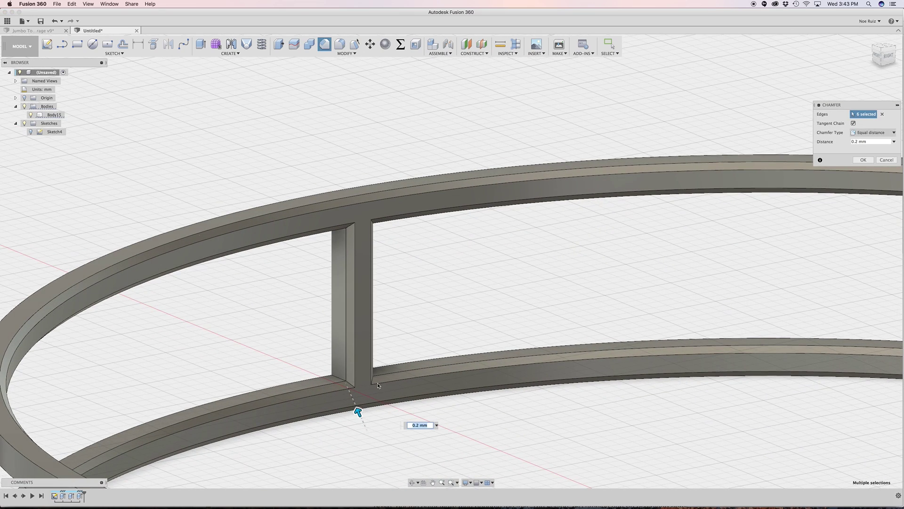
# Enter a 0.4999 mm chamfer distance and inspect the preview from below
pyautogui.write('.49999')
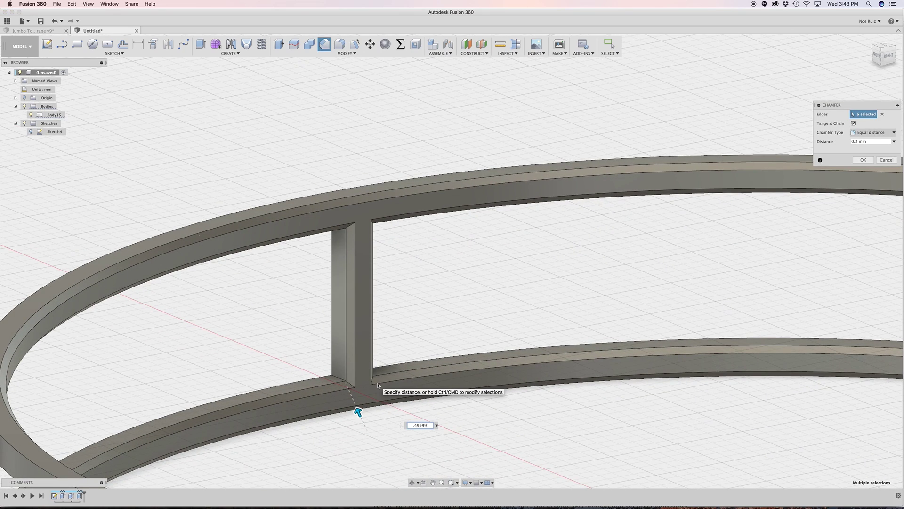
pyautogui.scroll(-3, 282, 286)
pyautogui.scroll(3, 283, 287)
pyautogui.keyDown('shift'); pyautogui.moveTo(281, 286); pyautogui.dragTo(344, 411, button='middle'); pyautogui.keyUp('shift')
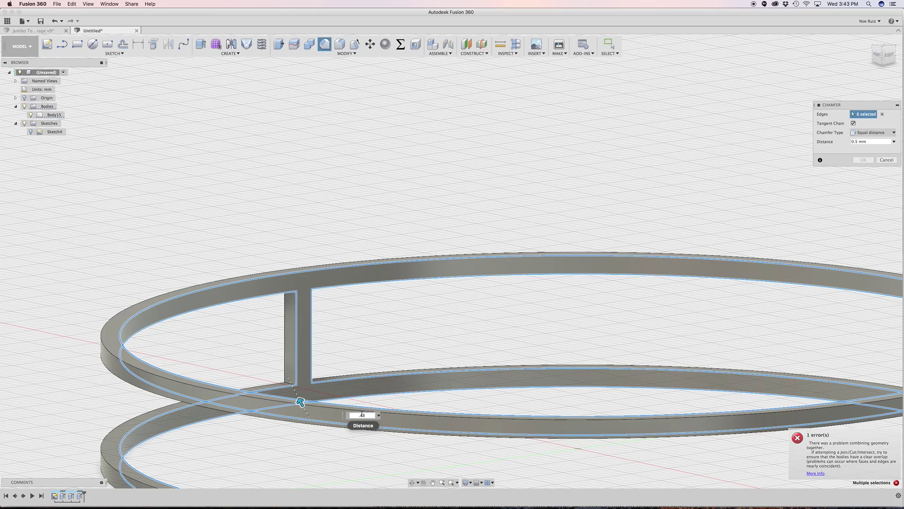
pyautogui.write('99')
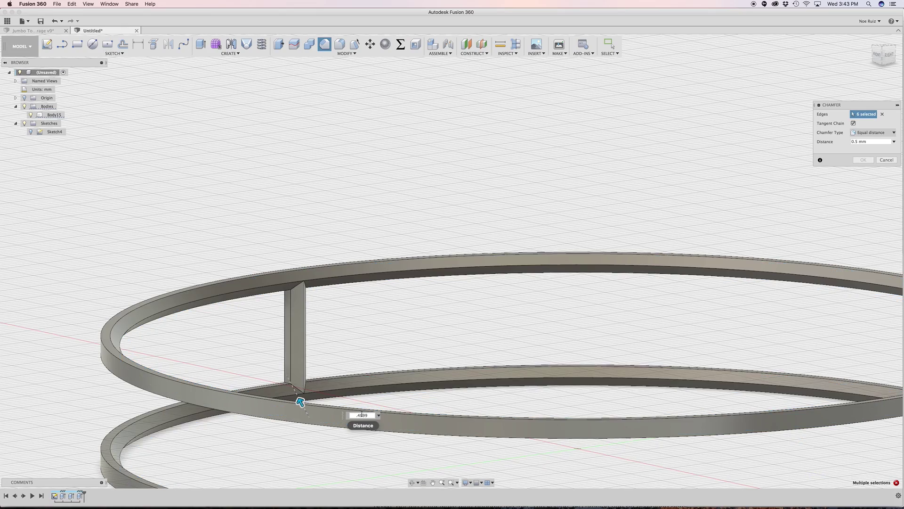
pyautogui.scroll(3, 288, 171)
pyautogui.moveTo(286, 198); pyautogui.dragTo(345, 139, button='middle')
pyautogui.moveTo(330, 184)
pyautogui.keyDown('shift'); pyautogui.mouseDown(button='middle')
pyautogui.moveTo(326, 175)
pyautogui.moveTo(327, 193)
pyautogui.mouseUp(button='middle'); pyautogui.keyUp('shift')
pyautogui.scroll(5, 403, 226)
pyautogui.scroll(2, 404, 227)
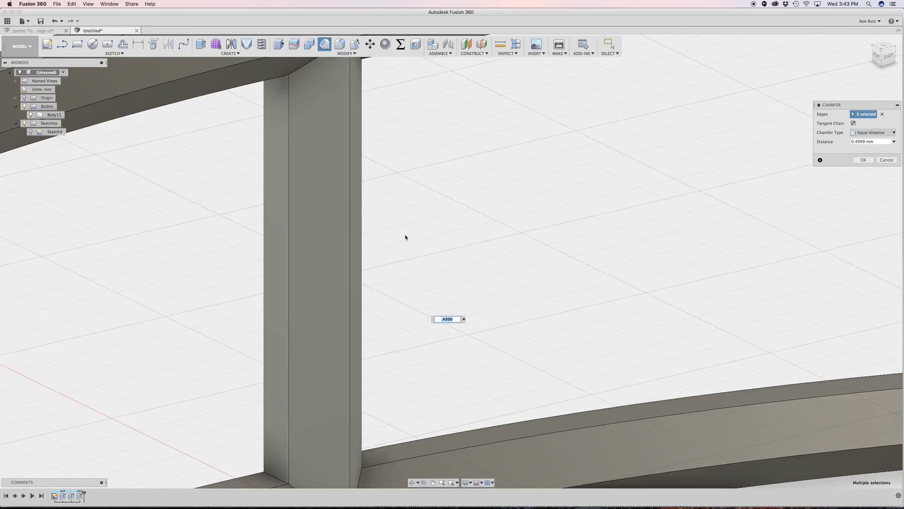
pyautogui.scroll(-6, 406, 233)
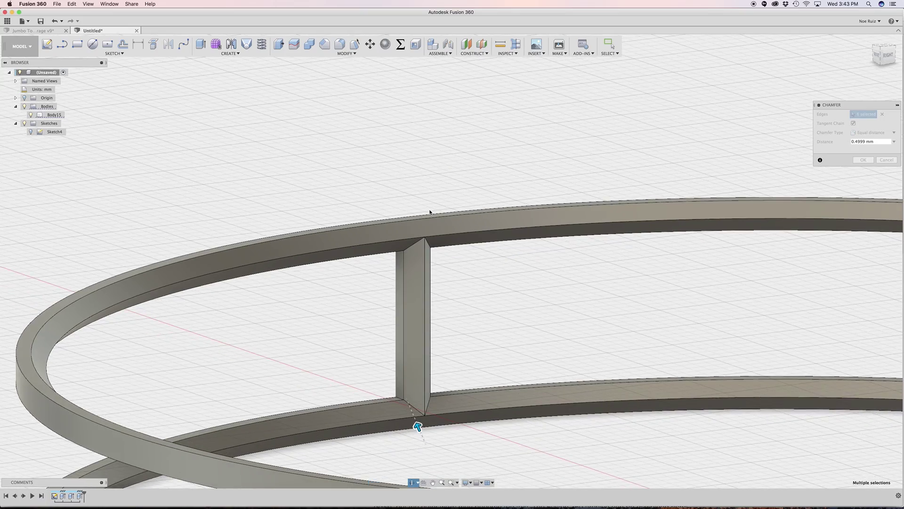
pyautogui.scroll(3, 455, 397)
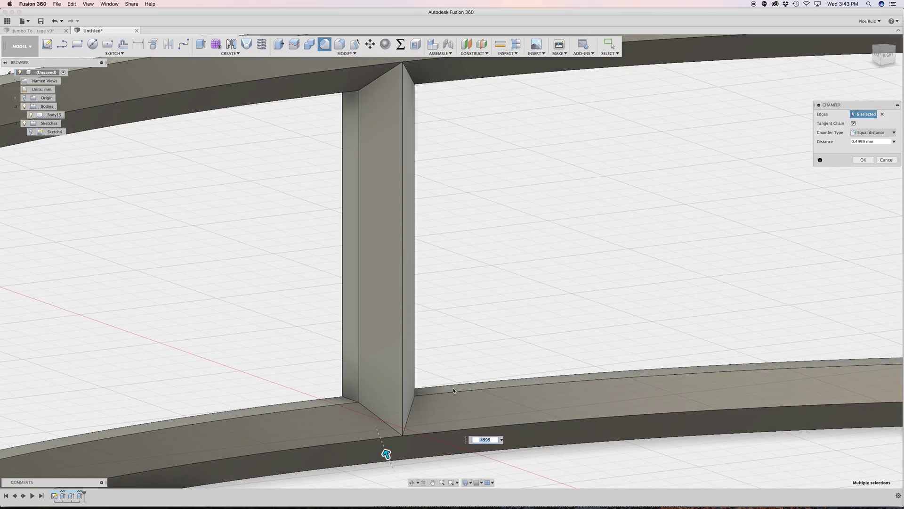
pyautogui.scroll(-5, 451, 335)
pyautogui.moveTo(476, 411)
pyautogui.keyDown('shift'); pyautogui.mouseDown(button='middle')
pyautogui.moveTo(501, 278)
pyautogui.moveTo(469, 409)
pyautogui.mouseUp(button='middle'); pyautogui.keyUp('shift')
# Apply the 0.4999 mm chamfer to the six edges after a 1 mm value fails
pyautogui.press('Return')
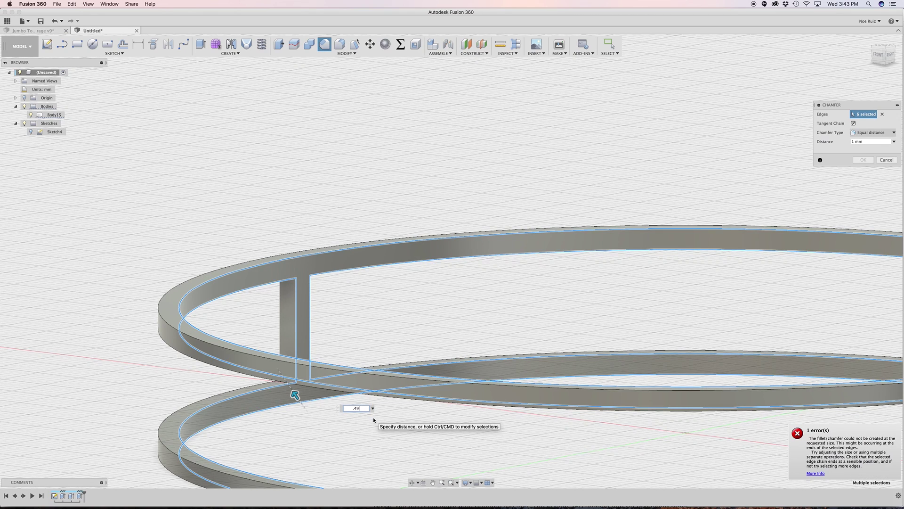
pyautogui.press('Return')
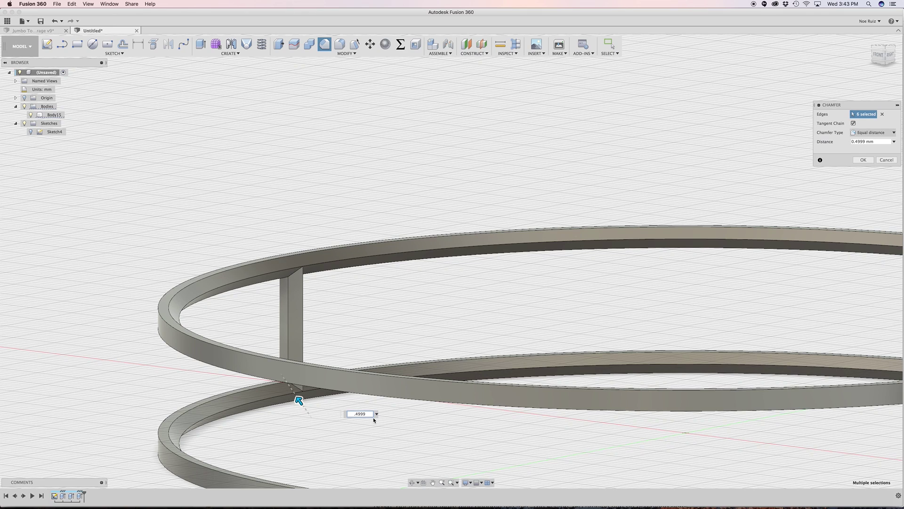
pyautogui.press('Return')
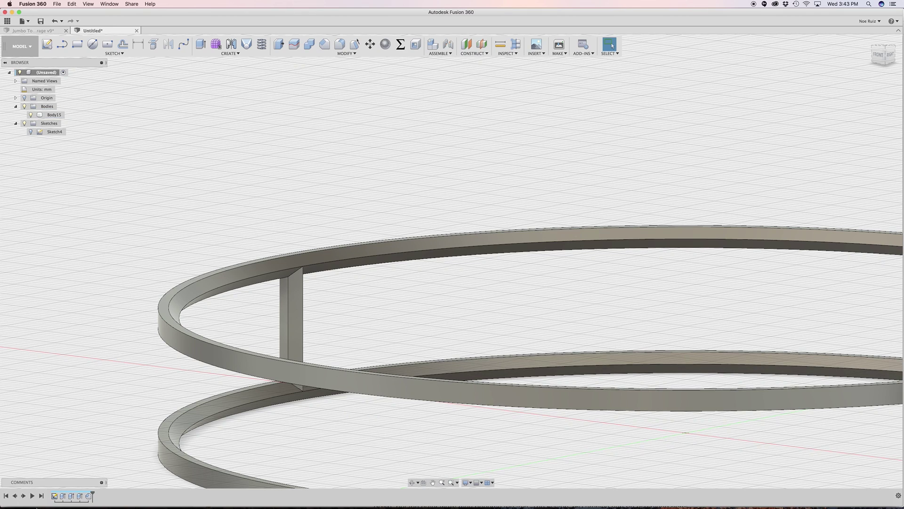
# Edit Sketch4 and draw a short horizontal line below the 1.00 rectangle
pyautogui.doubleClick(55, 496)
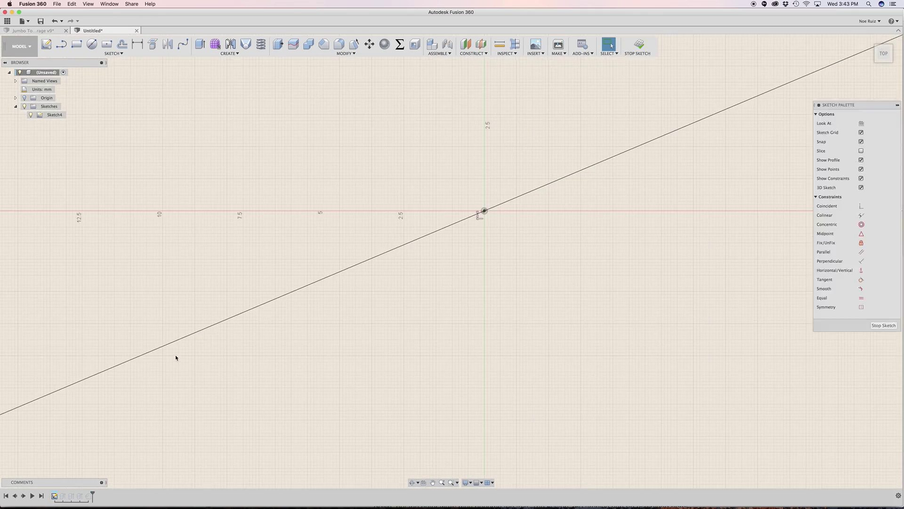
pyautogui.moveTo(36, 309); pyautogui.dragTo(400, 317, button='middle')
pyautogui.scroll(10, 355, 295)
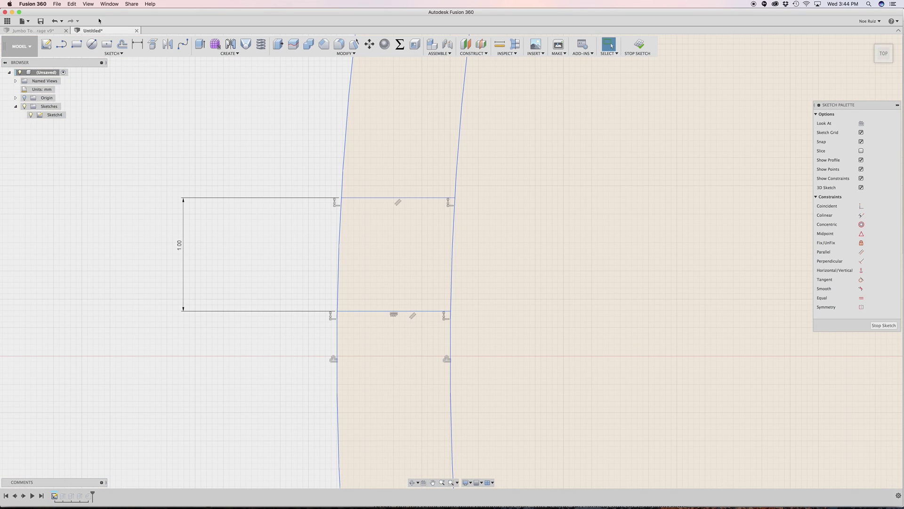
pyautogui.click(59, 47)
pyautogui.click(110, 356)
pyautogui.click(194, 355)
pyautogui.press('Escape')
# Fix the short line and make the rectangle's bottom edge collinear with it, then finish the sketch
pyautogui.click(370, 311)
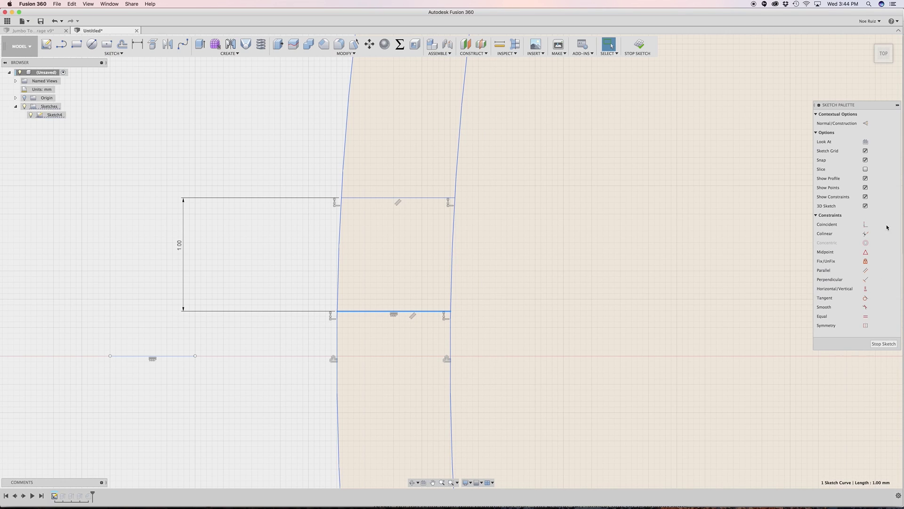
pyautogui.click(866, 233)
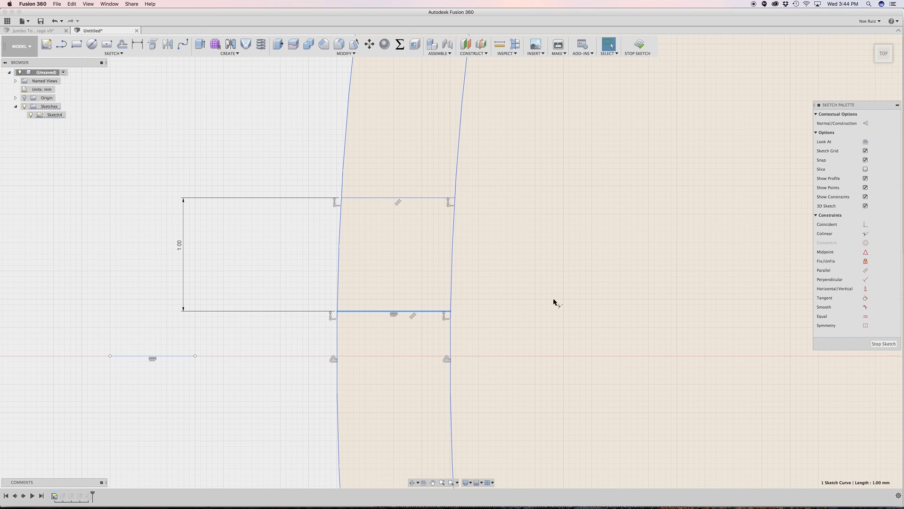
pyautogui.click(177, 356)
pyautogui.press('super+z')
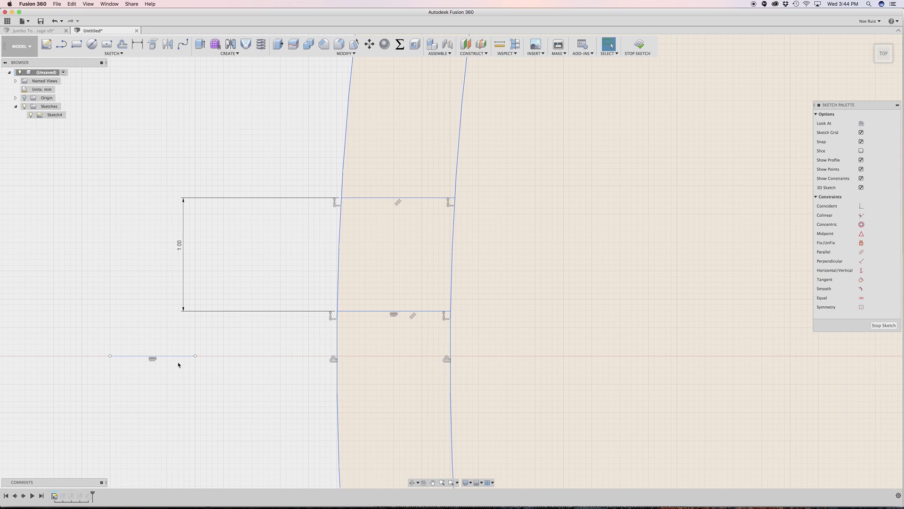
pyautogui.click(174, 357)
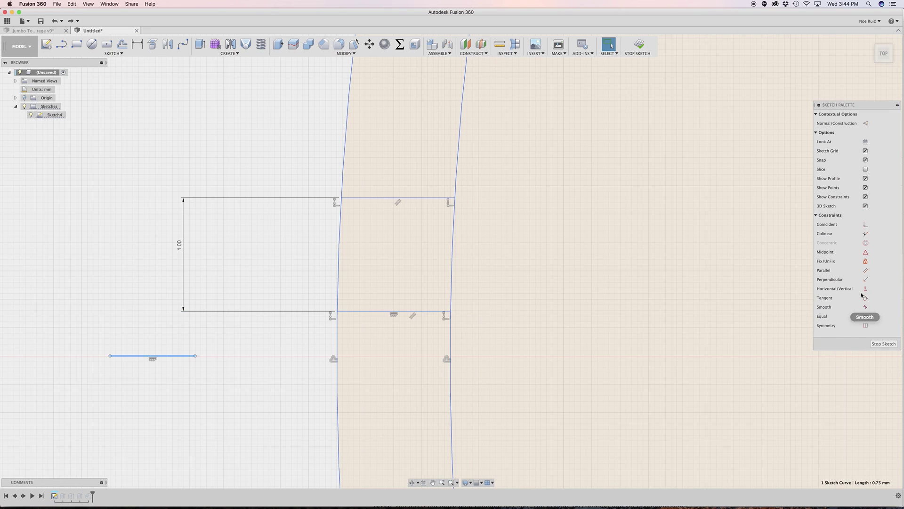
pyautogui.click(866, 262)
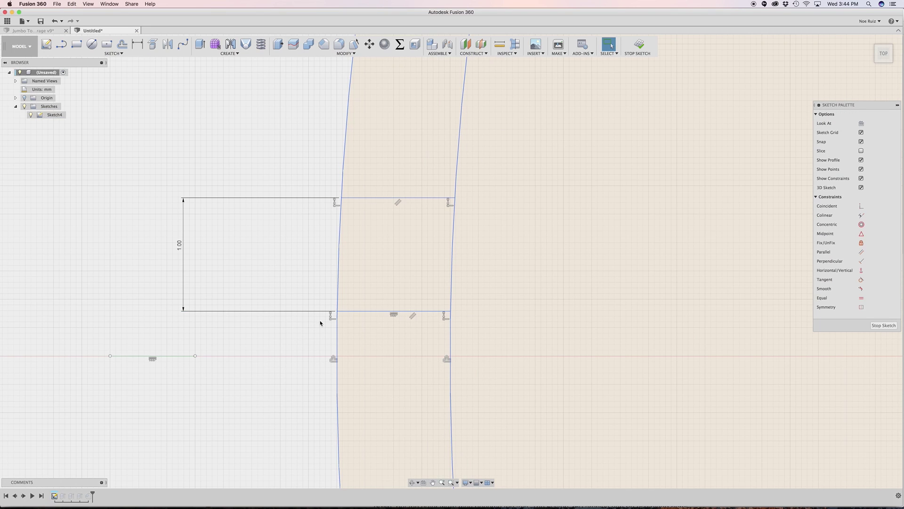
pyautogui.click(861, 215)
pyautogui.click(376, 312)
pyautogui.click(120, 357)
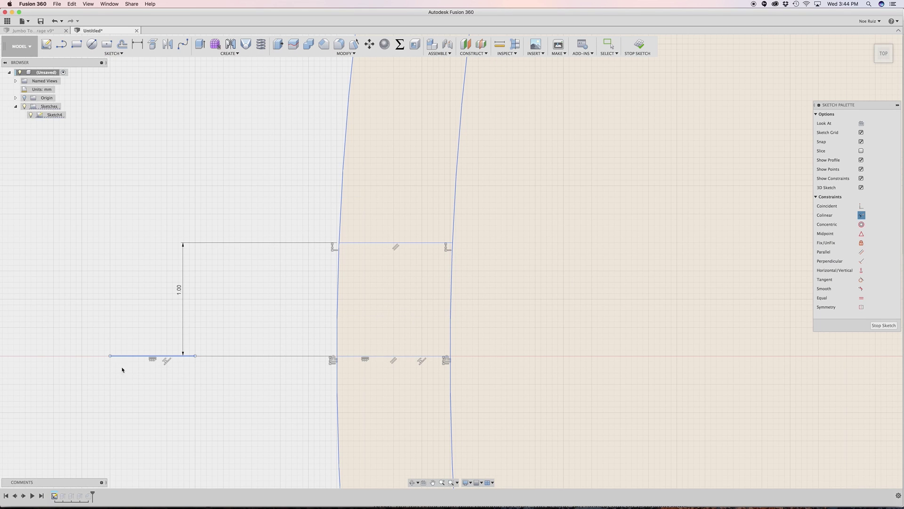
pyautogui.scroll(3, 325, 329)
pyautogui.scroll(-10, 329, 330)
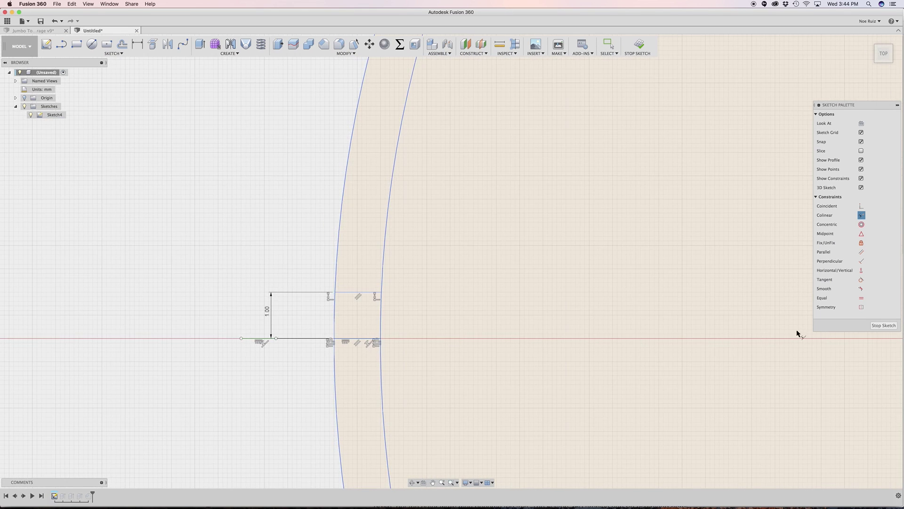
pyautogui.click(631, 48)
pyautogui.moveTo(250, 337)
pyautogui.keyDown('shift'); pyautogui.mouseDown(button='middle')
pyautogui.moveTo(224, 375)
pyautogui.moveTo(214, 356)
pyautogui.moveTo(197, 357)
pyautogui.mouseUp(button='middle'); pyautogui.keyUp('shift')
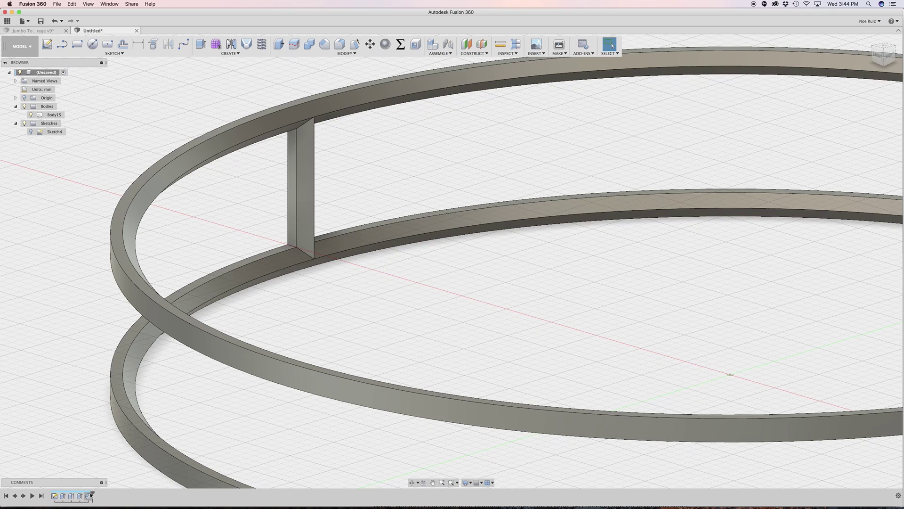
# Edit the timeline chamfer to a 0.5 mm distance and view both rings of the frame
pyautogui.doubleClick(90, 495)
pyautogui.write('.5')
pyautogui.press('Return')
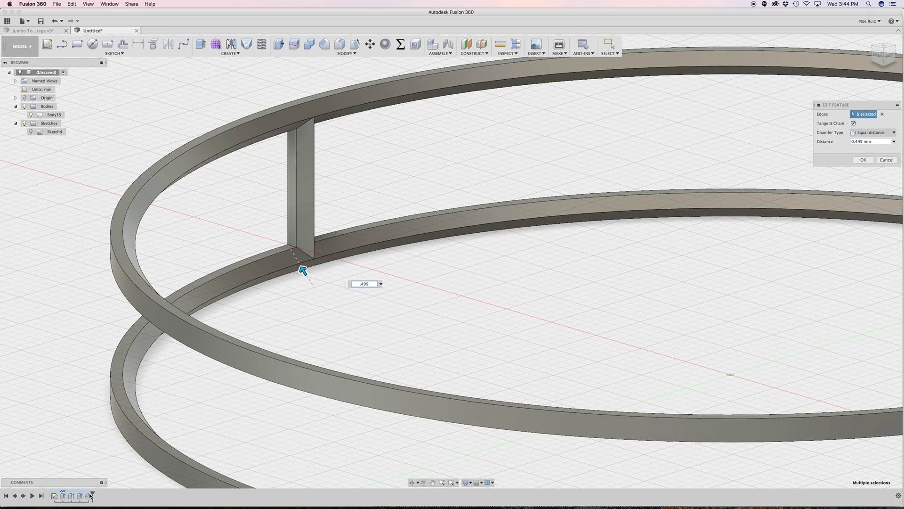
pyautogui.press('Return')
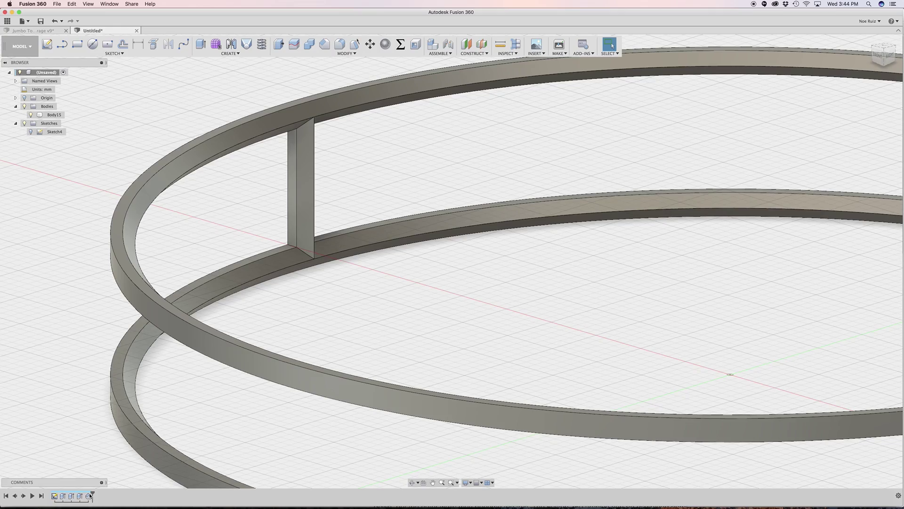
pyautogui.keyDown('shift'); pyautogui.moveTo(119, 415); pyautogui.dragTo(215, 357, button='middle'); pyautogui.keyUp('shift')
pyautogui.scroll(4, 286, 287)
pyautogui.scroll(-8, 287, 286)
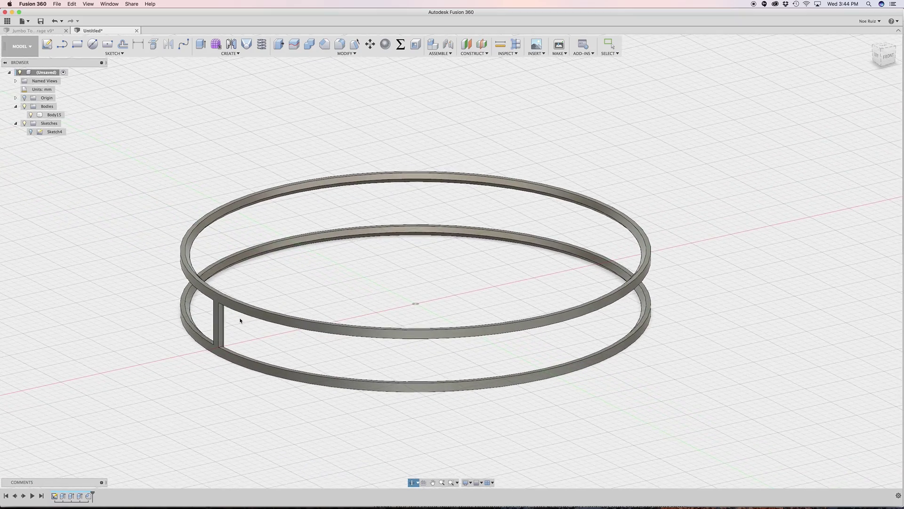
pyautogui.scroll(5, 215, 356)
pyautogui.scroll(-8, 215, 357)
pyautogui.moveTo(367, 268); pyautogui.dragTo(323, 286, button='middle')
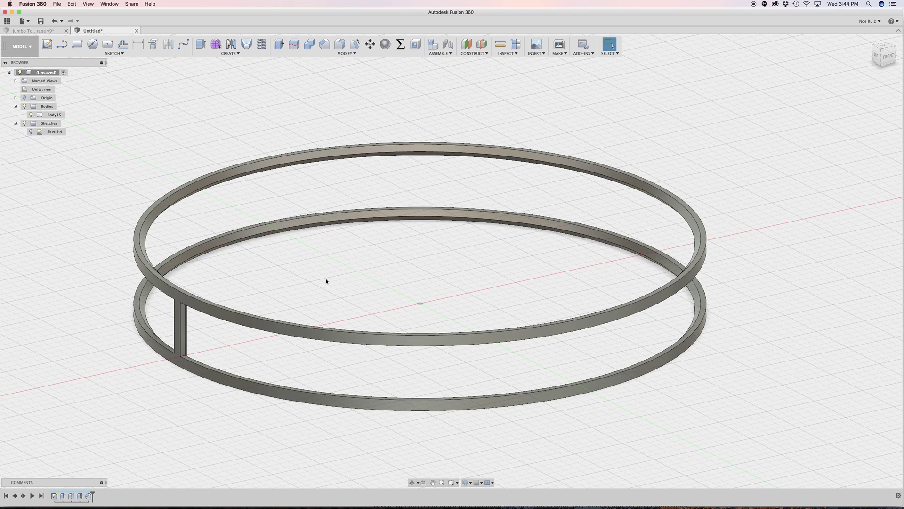
# Search the command box for 'cir' and launch Circular Pattern
pyautogui.write('s')
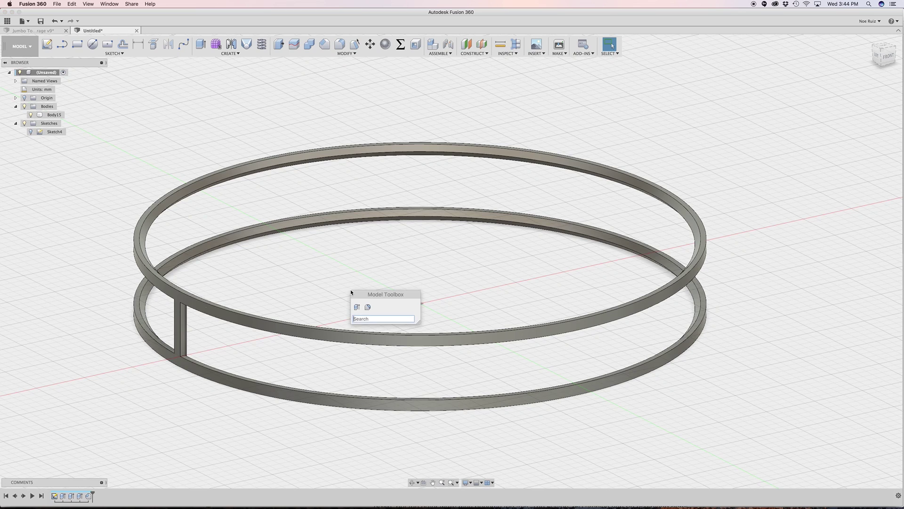
pyautogui.write('rec')
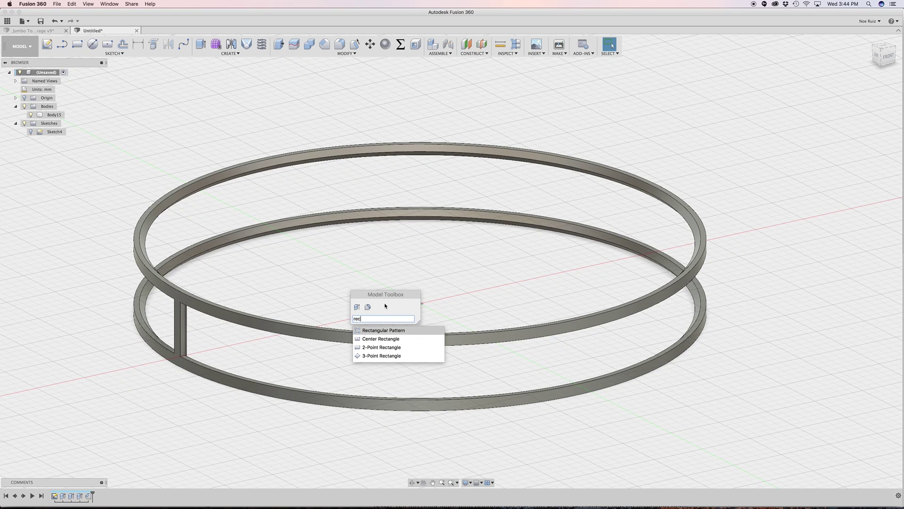
pyautogui.press('BackSpace')
pyautogui.press('BackSpace')
pyautogui.press('BackSpace')
pyautogui.write('cir')
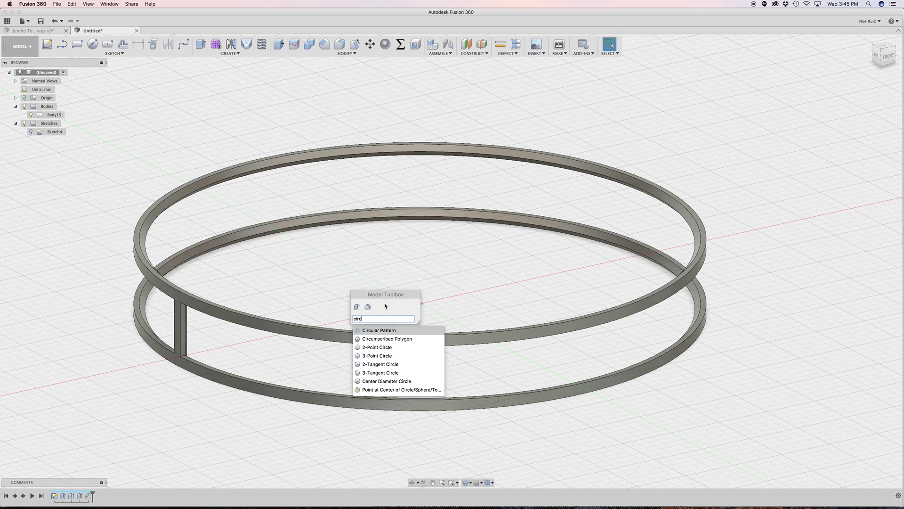
pyautogui.press('Return')
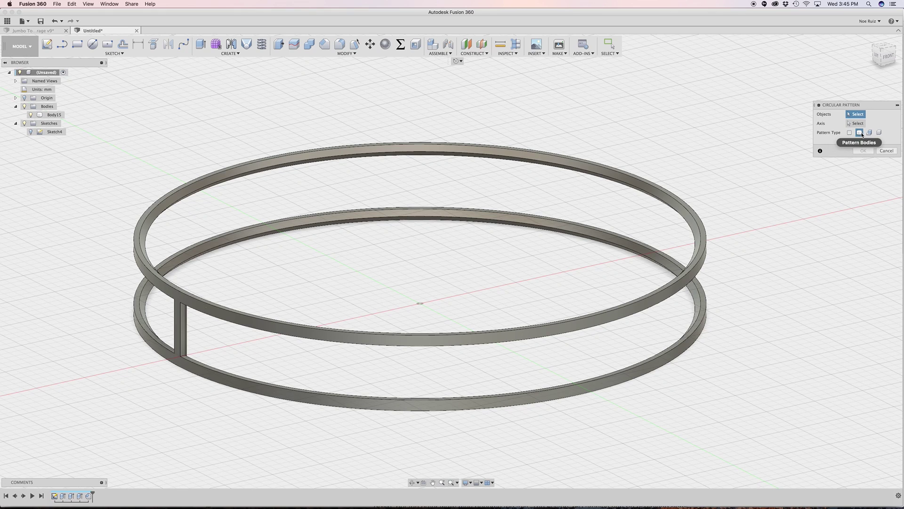
# Circular-pattern Body15 around the Z axis with quantity 12
pyautogui.click(604, 245)
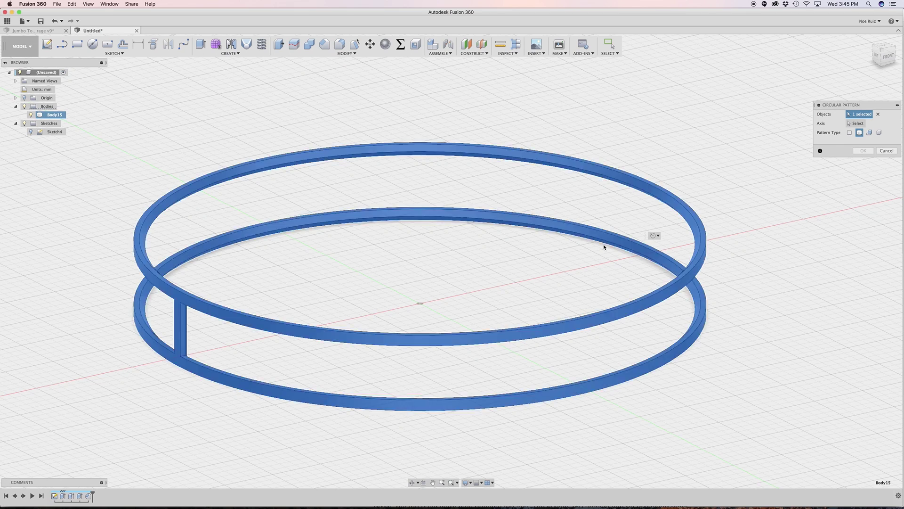
pyautogui.click(858, 123)
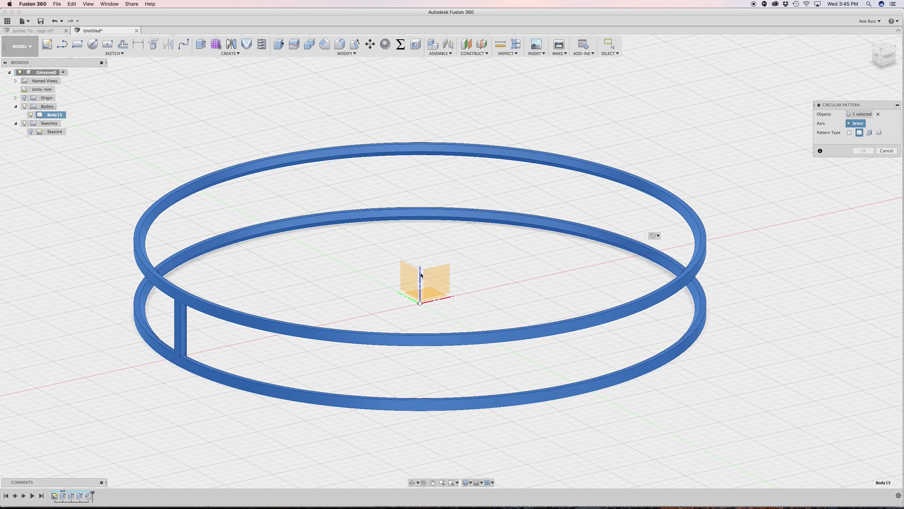
pyautogui.scroll(5, 414, 301)
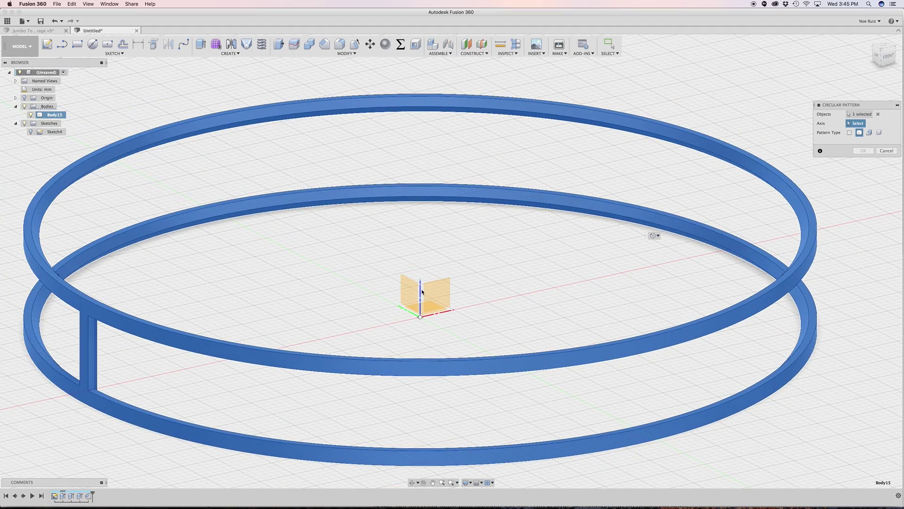
pyautogui.click(420, 289)
pyautogui.scroll(2, 236, 295)
pyautogui.scroll(-5, 319, 289)
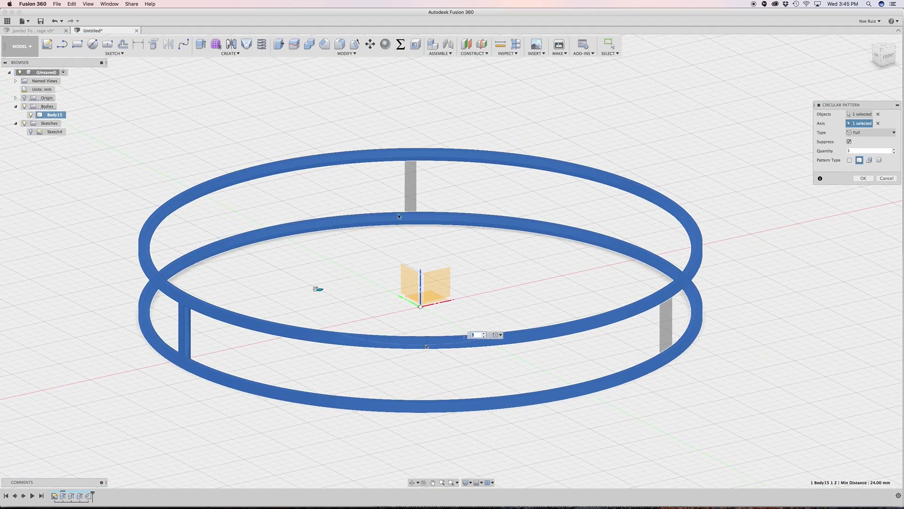
pyautogui.keyDown('shift'); pyautogui.moveTo(347, 253); pyautogui.dragTo(391, 268, button='middle'); pyautogui.keyUp('shift')
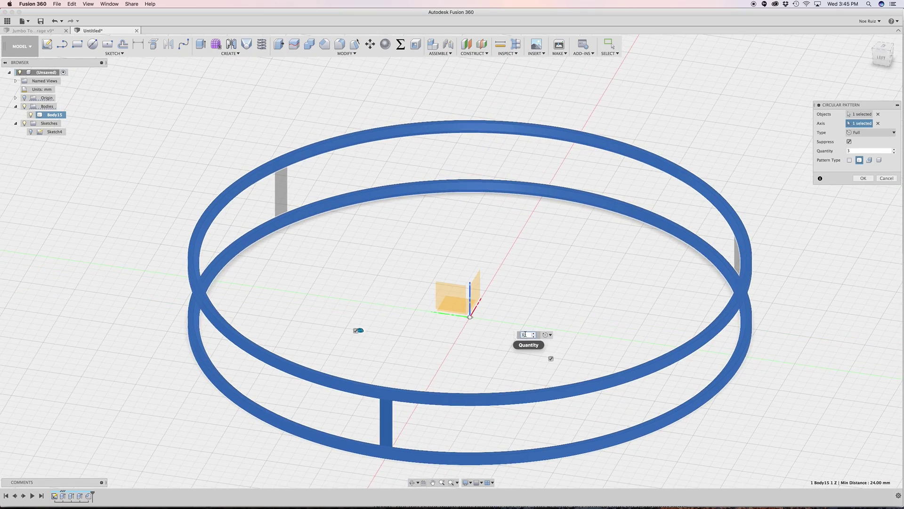
pyautogui.write('12')
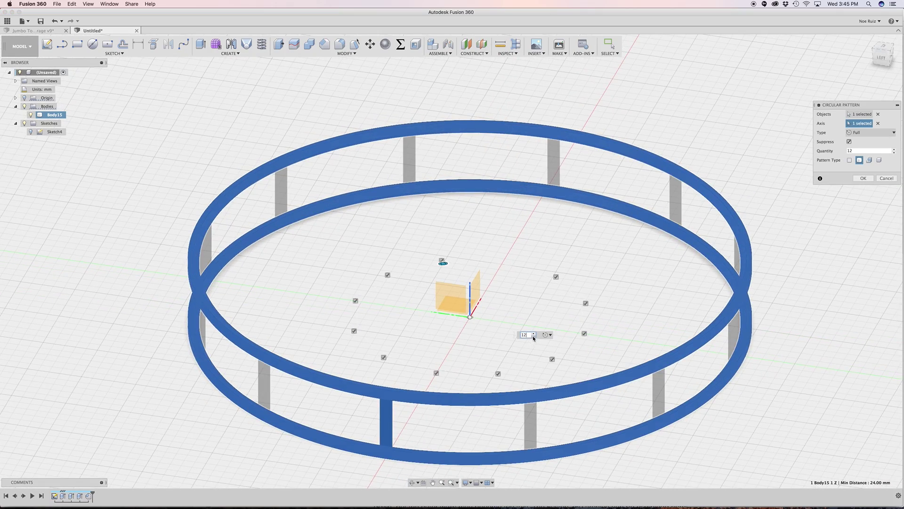
pyautogui.scroll(-4, 534, 337)
pyautogui.scroll(5, 535, 333)
pyautogui.moveTo(538, 307)
pyautogui.keyDown('shift'); pyautogui.mouseDown(button='middle')
pyautogui.moveTo(521, 293)
pyautogui.moveTo(539, 307)
pyautogui.moveTo(513, 309)
pyautogui.moveTo(540, 304)
pyautogui.mouseUp(button='middle'); pyautogui.keyUp('shift')
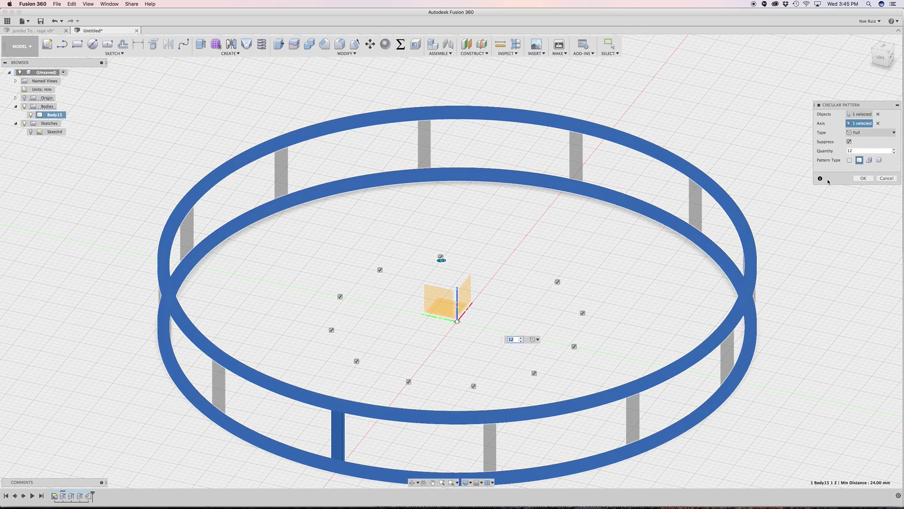
pyautogui.click(864, 179)
pyautogui.scroll(-3, 440, 323)
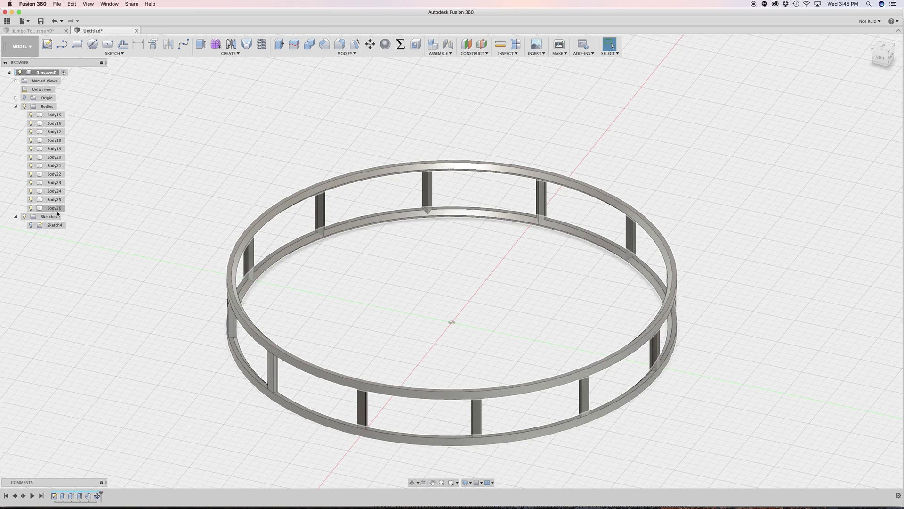
# Join Body16–Body26 into target Body15 with Combine
pyautogui.click(311, 48)
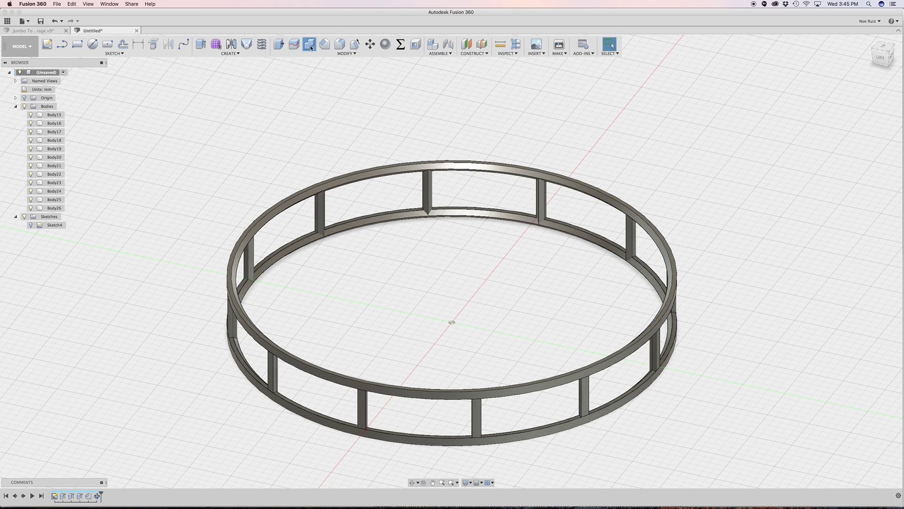
pyautogui.click(59, 115)
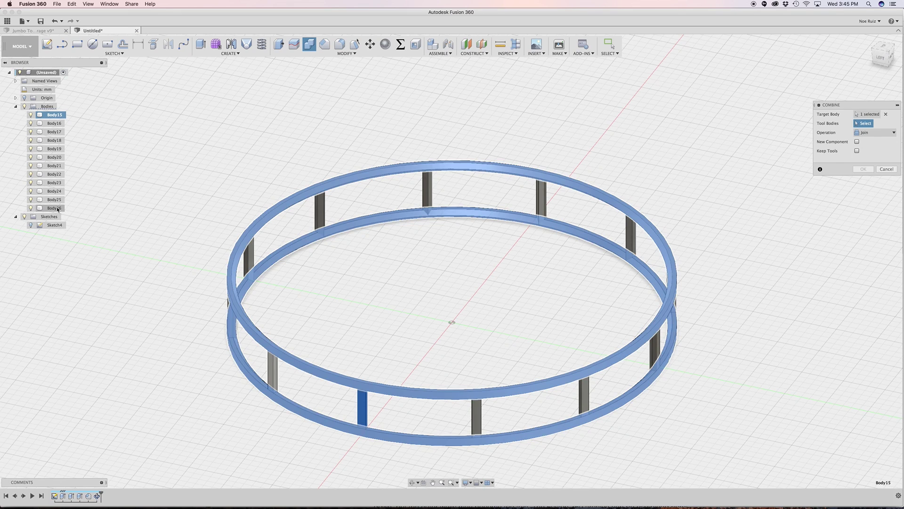
pyautogui.click(55, 207)
pyautogui.keyDown('shift'); pyautogui.click(55, 122); pyautogui.keyUp('shift')
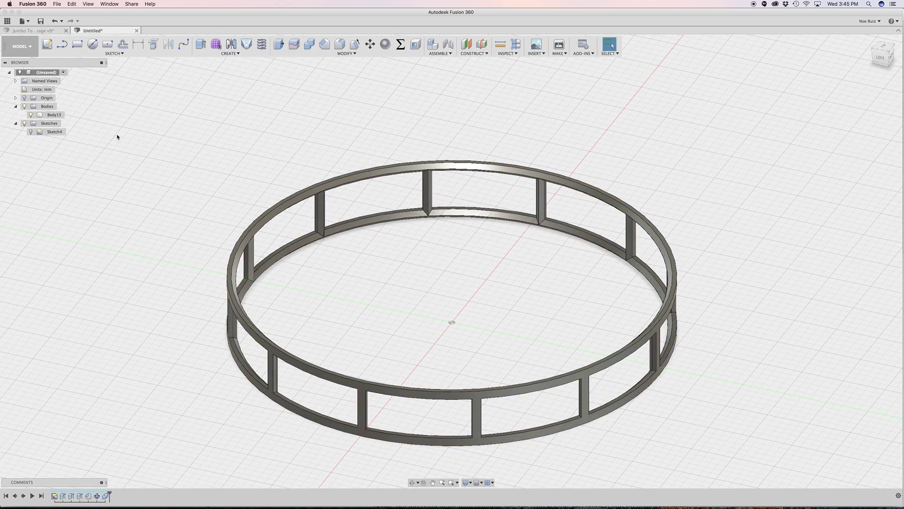
# Check the merged twelve-post Body15 frame, then search 'rect' in the command box
pyautogui.click(66, 115)
pyautogui.click(240, 191)
pyautogui.scroll(-3, 212, 251)
pyautogui.scroll(4, 212, 251)
pyautogui.scroll(-4, 212, 251)
pyautogui.moveTo(212, 251)
pyautogui.keyDown('shift'); pyautogui.mouseDown(button='middle')
pyautogui.moveTo(188, 265)
pyautogui.moveTo(212, 257)
pyautogui.mouseUp(button='middle'); pyautogui.keyUp('shift')
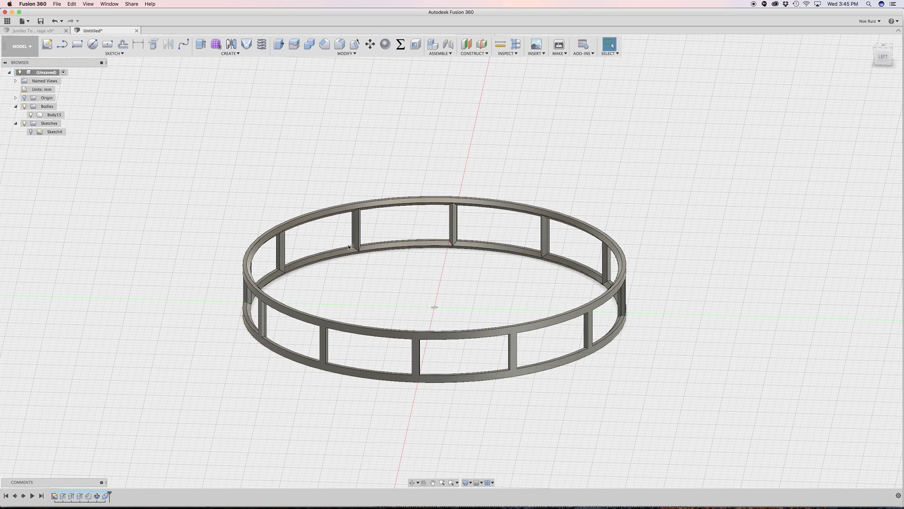
pyautogui.scroll(5, 386, 255)
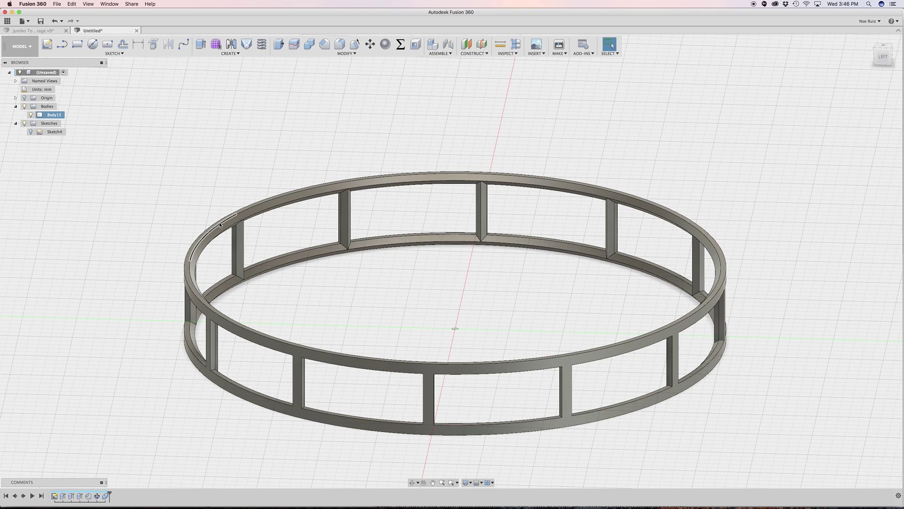
pyautogui.write('s')
pyautogui.write('rect')
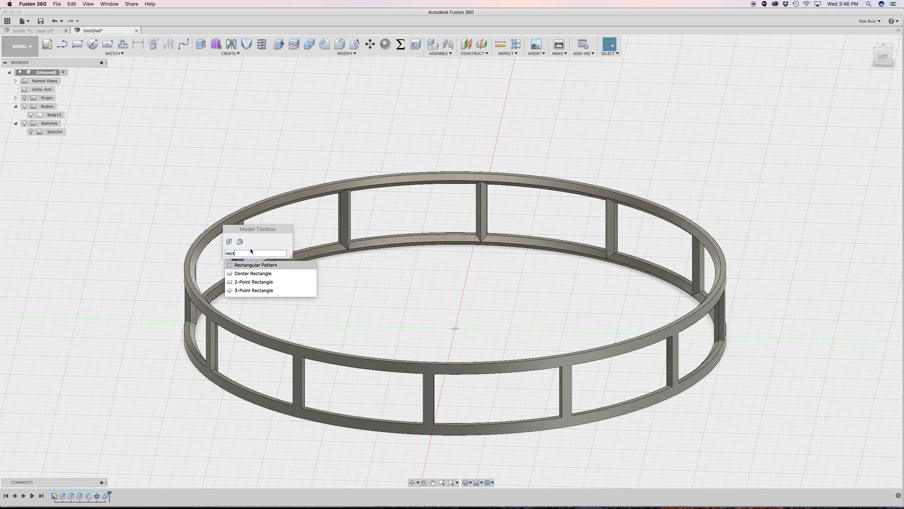
# Start a Rectangular Pattern of Body15 along the vertical axis
pyautogui.press('Return')
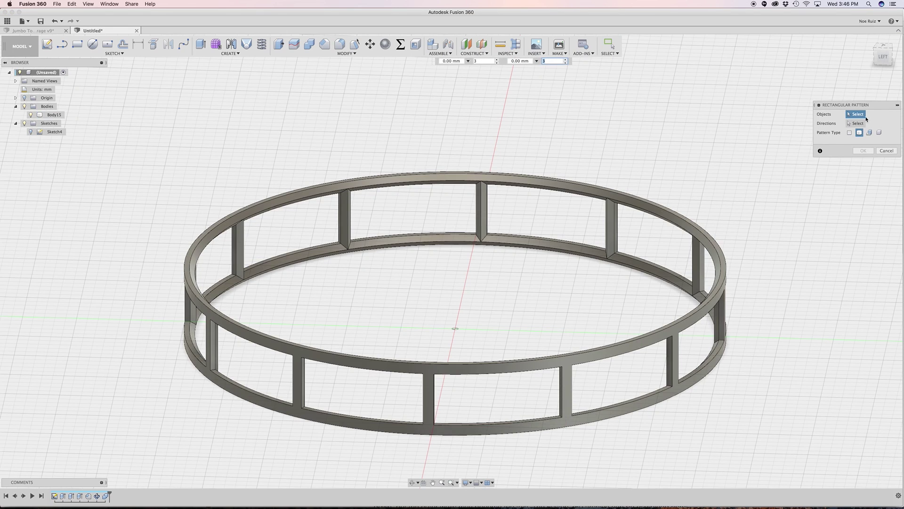
pyautogui.click(661, 214)
pyautogui.click(850, 123)
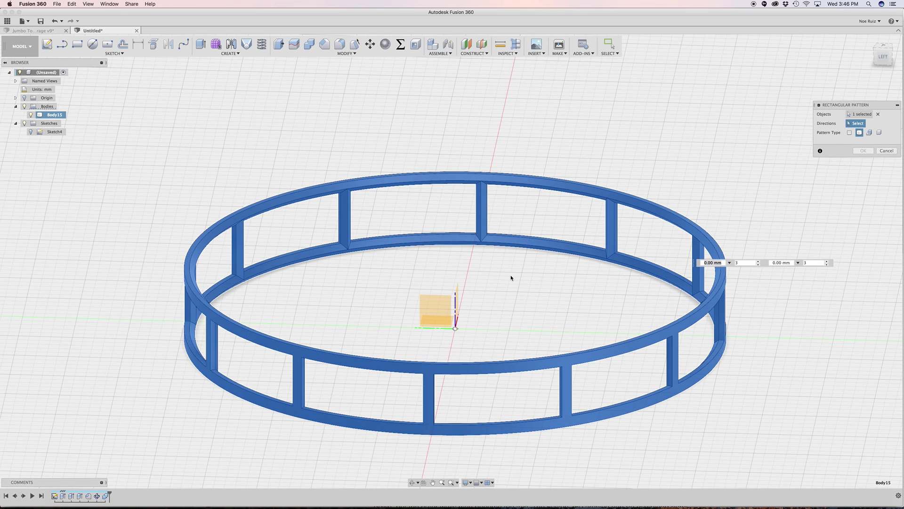
pyautogui.keyDown('shift'); pyautogui.moveTo(511, 276); pyautogui.dragTo(432, 298, button='middle'); pyautogui.keyUp('shift')
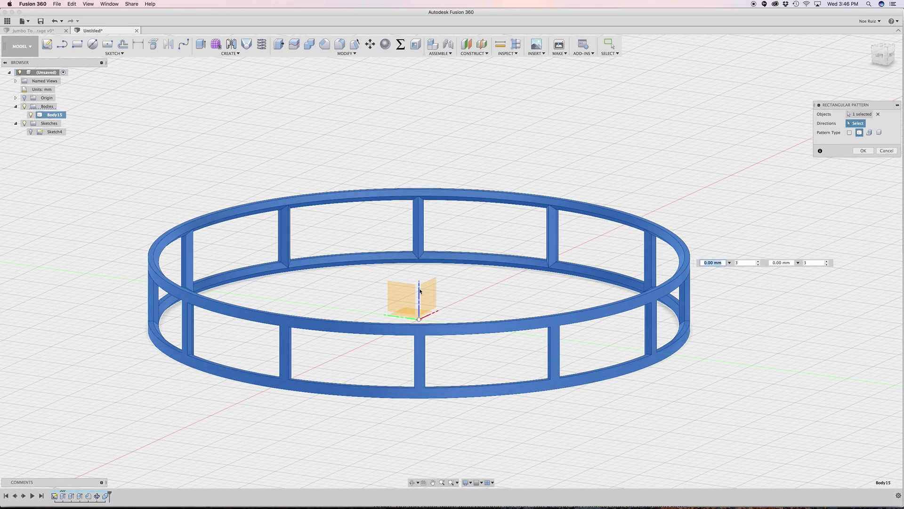
pyautogui.click(420, 291)
# Set quantity 2 and drag the spacing down to about 7 mm, then accept the pattern
pyautogui.moveTo(418, 285); pyautogui.dragTo(419, 160)
pyautogui.click(506, 184)
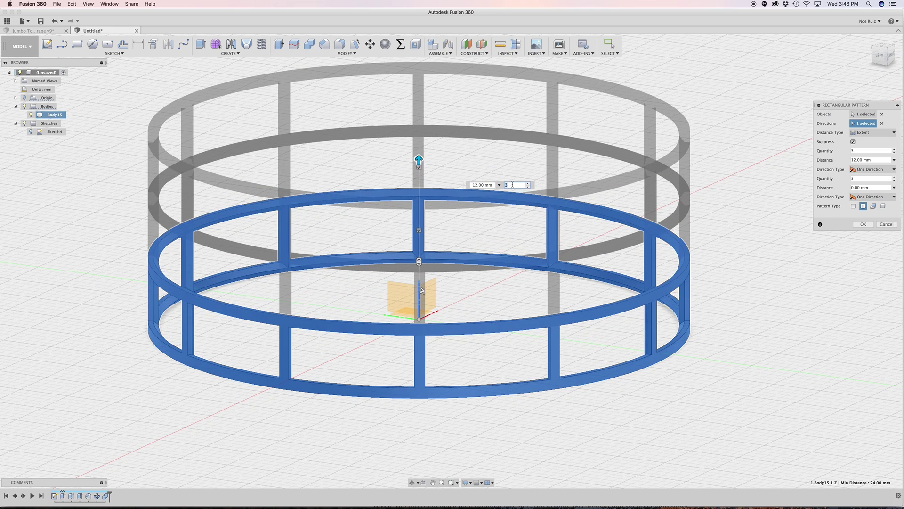
pyautogui.write('2')
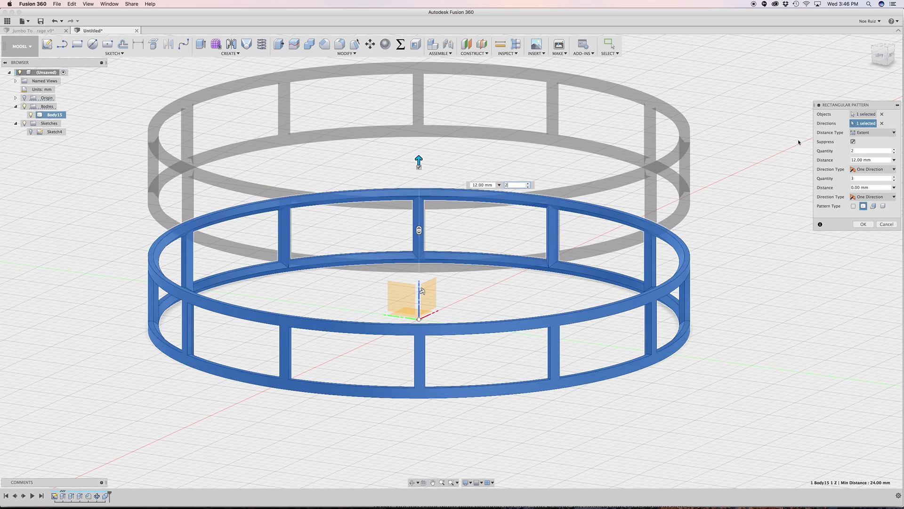
pyautogui.click(880, 57)
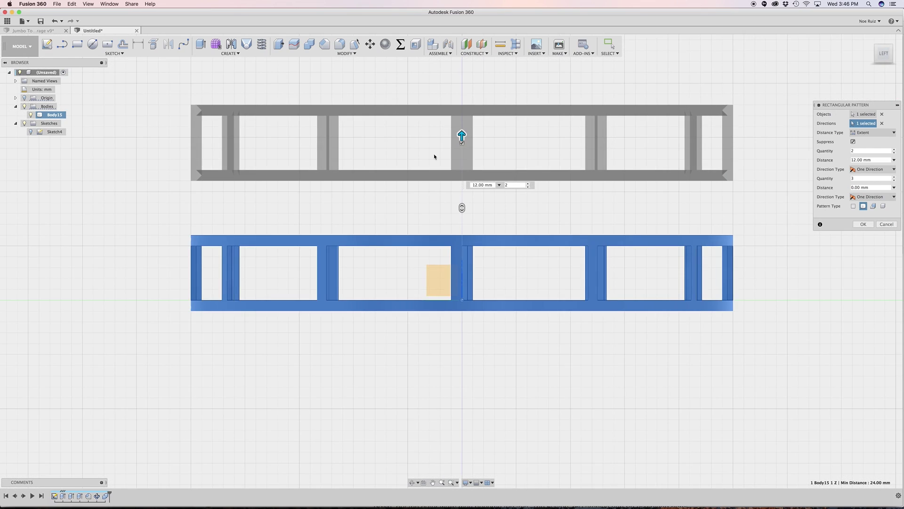
pyautogui.moveTo(480, 126); pyautogui.dragTo(485, 244)
pyautogui.scroll(-5, 506, 247)
pyautogui.keyDown('shift'); pyautogui.moveTo(710, 179); pyautogui.dragTo(651, 175, button='middle'); pyautogui.keyUp('shift')
pyautogui.click(862, 225)
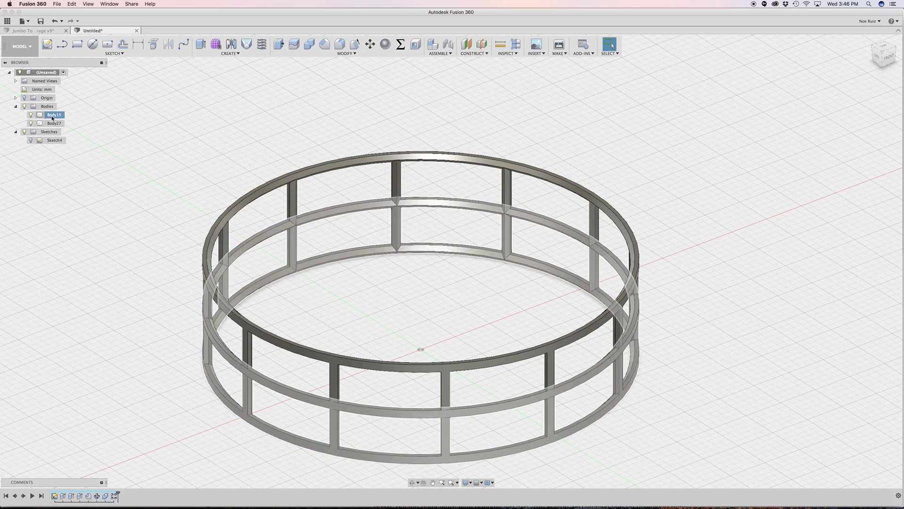
# Select Body27, start Move, and set the pivot at the ring's centre
pyautogui.click(52, 124)
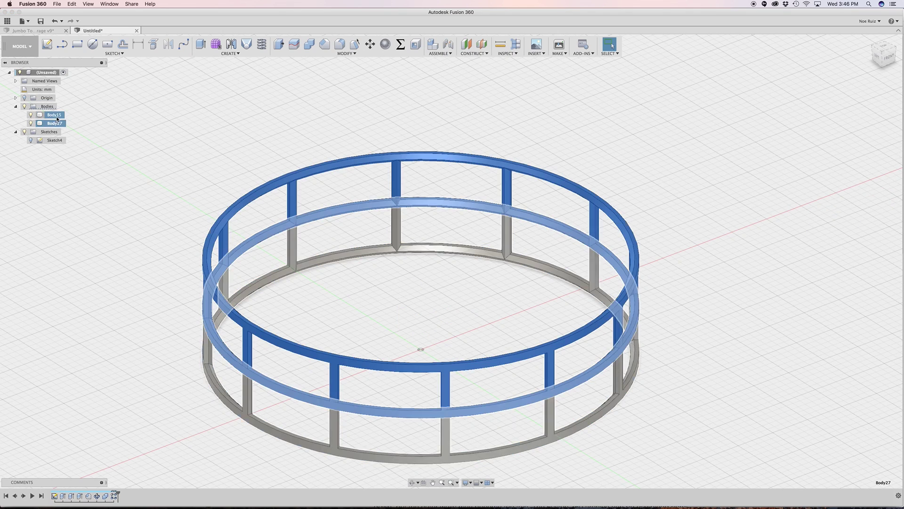
pyautogui.moveTo(208, 171)
pyautogui.keyDown('shift'); pyautogui.mouseDown(button='middle')
pyautogui.moveTo(221, 164)
pyautogui.moveTo(214, 174)
pyautogui.mouseUp(button='middle'); pyautogui.keyUp('shift')
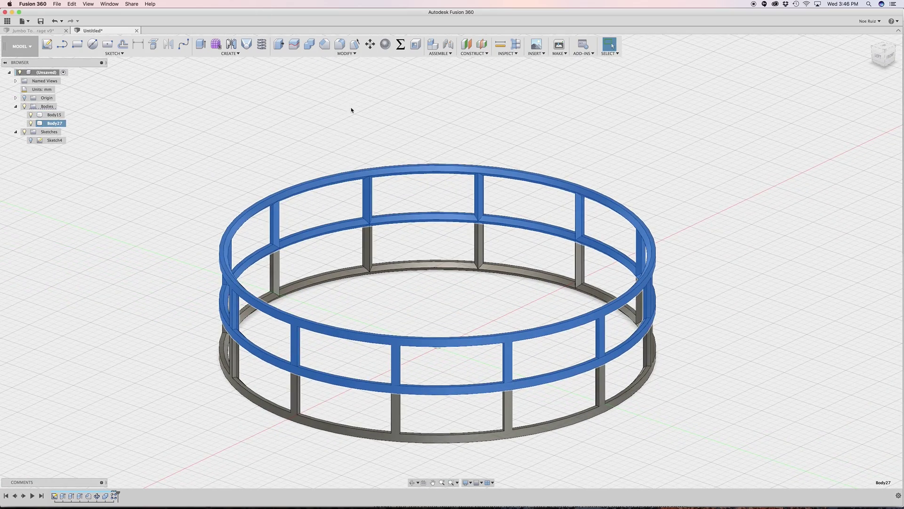
pyautogui.click(370, 44)
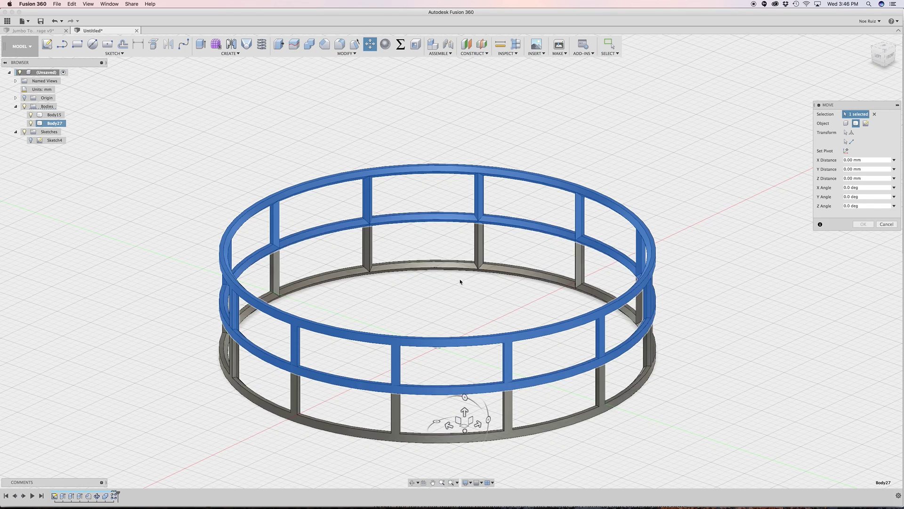
pyautogui.keyDown('shift'); pyautogui.moveTo(431, 301); pyautogui.dragTo(419, 265, button='middle'); pyautogui.keyUp('shift')
pyautogui.scroll(4, 696, 268)
pyautogui.scroll(-3, 693, 273)
pyautogui.scroll(-2, 686, 263)
pyautogui.scroll(-2, 677, 271)
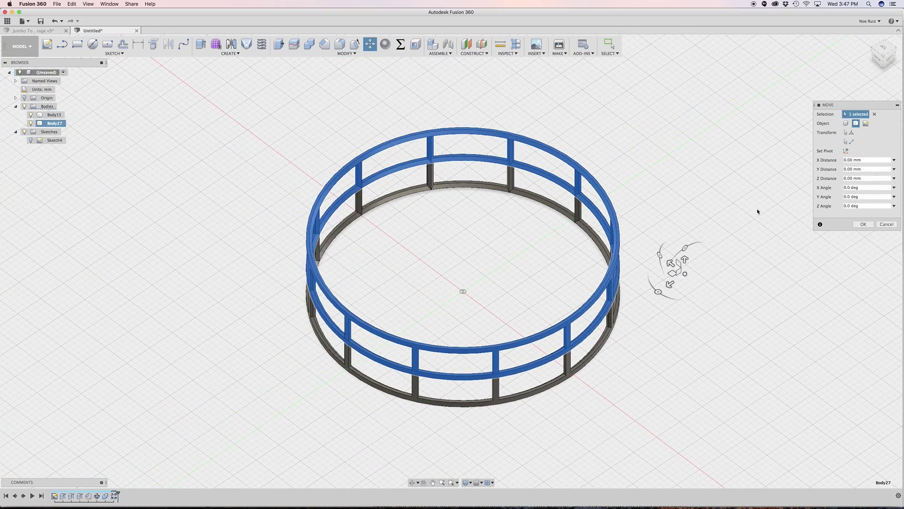
pyautogui.click(846, 151)
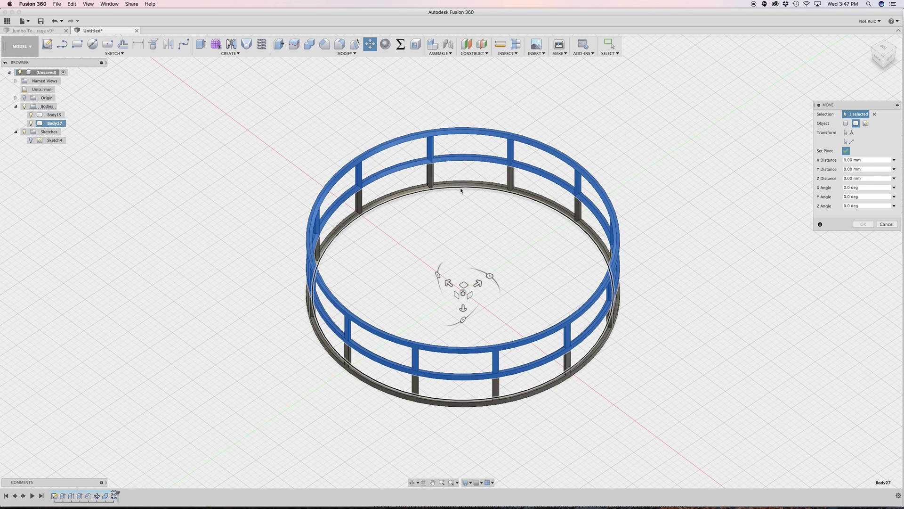
pyautogui.scroll(2, 476, 192)
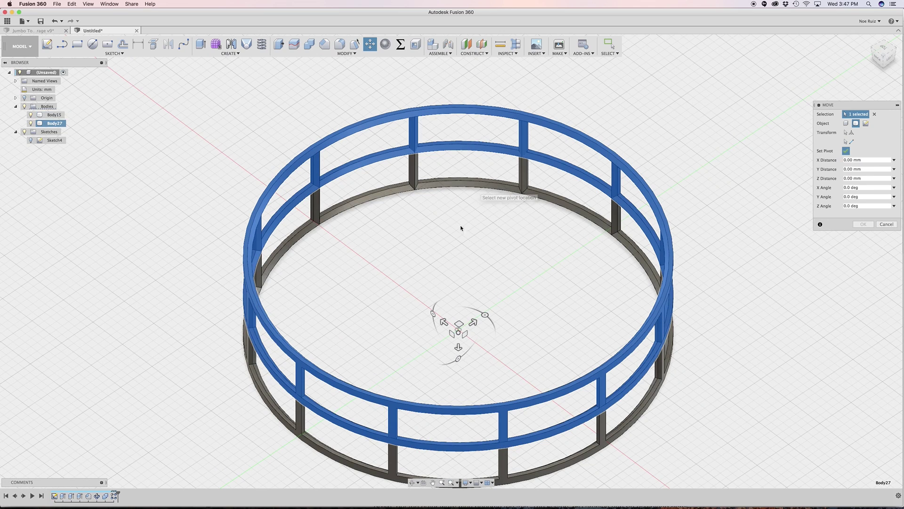
pyautogui.click(846, 151)
# Rotate Body27 by -15° about the vertical axis so its posts stagger, and confirm
pyautogui.keyDown('shift'); pyautogui.moveTo(527, 259); pyautogui.dragTo(521, 216, button='middle'); pyautogui.keyUp('shift')
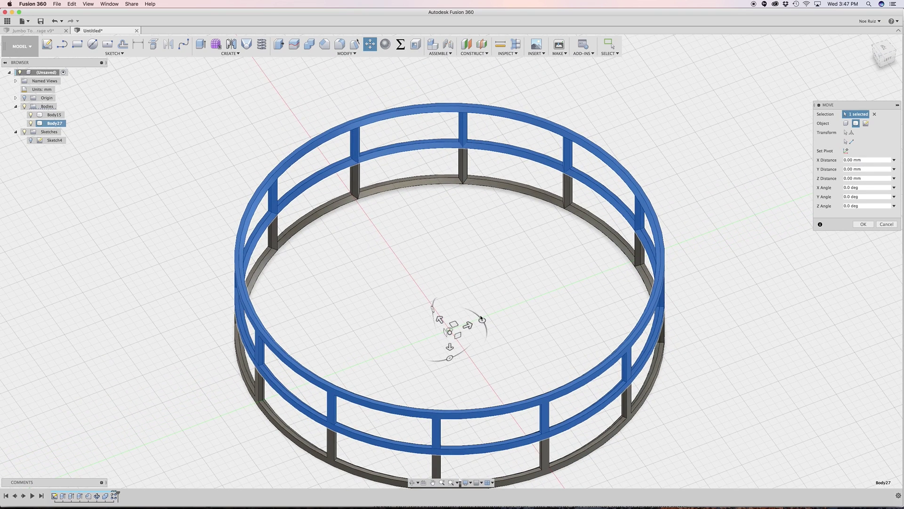
pyautogui.moveTo(482, 320); pyautogui.dragTo(476, 314)
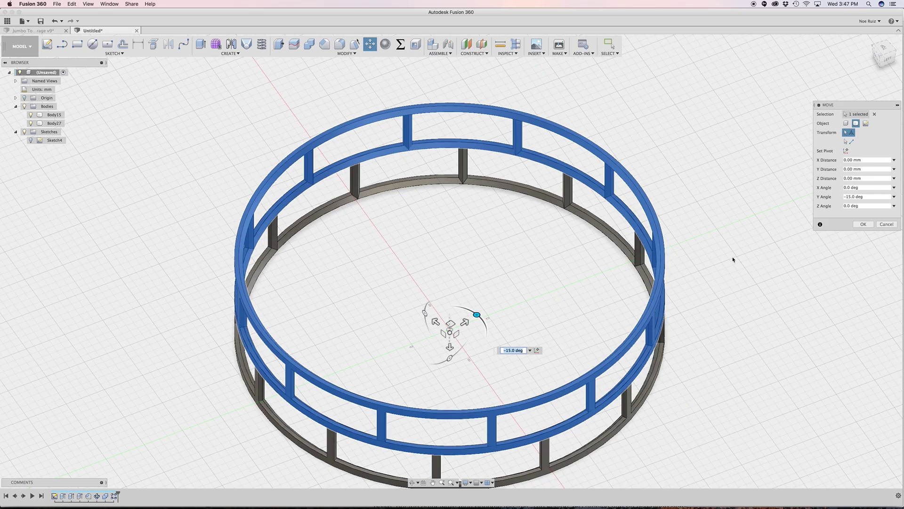
pyautogui.click(857, 224)
pyautogui.keyDown('shift'); pyautogui.moveTo(502, 263); pyautogui.dragTo(498, 237, button='middle'); pyautogui.keyUp('shift')
pyautogui.click(54, 115)
# Join the two ring bodies, Body15 and Body27, into one body with Combine
pyautogui.keyDown('shift'); pyautogui.click(55, 122); pyautogui.keyUp('shift')
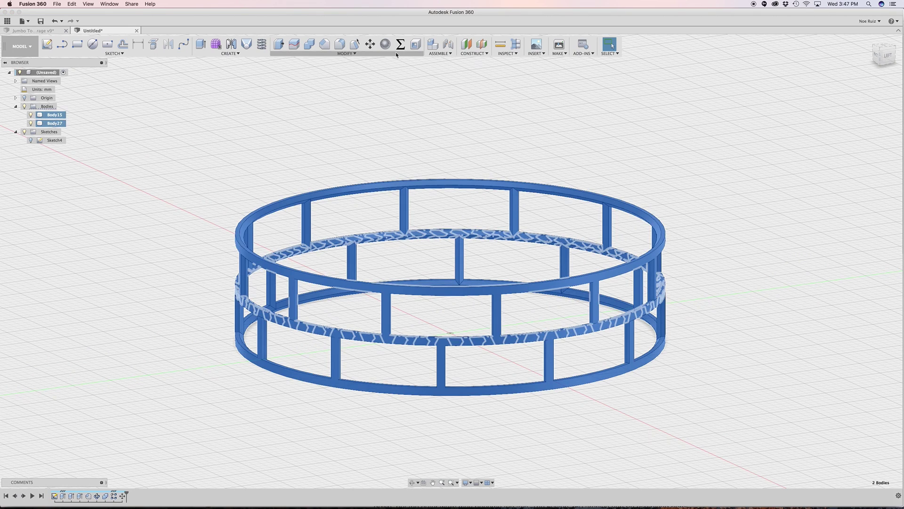
pyautogui.click(309, 44)
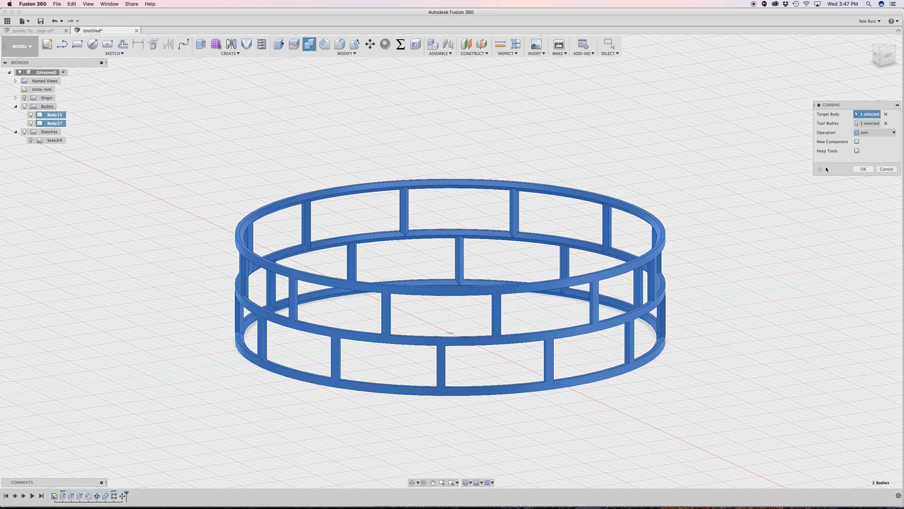
pyautogui.click(858, 169)
# Orbit to a low side view and select the combined ring body to check it
pyautogui.scroll(-3, 257, 164)
pyautogui.keyDown('shift'); pyautogui.moveTo(256, 164); pyautogui.dragTo(230, 221, button='middle'); pyautogui.keyUp('shift')
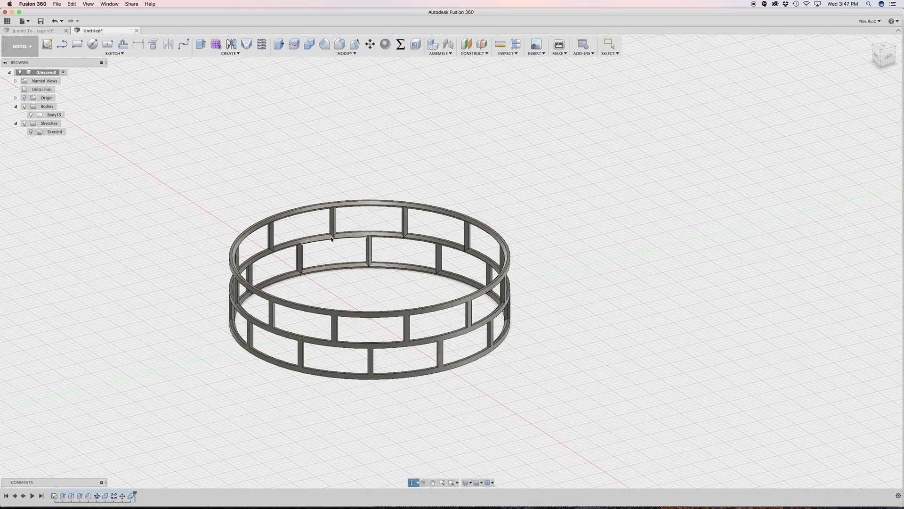
pyautogui.scroll(-3, 328, 232)
pyautogui.click(303, 180)
pyautogui.scroll(5, 306, 226)
pyautogui.click(307, 226)
pyautogui.scroll(-4, 302, 218)
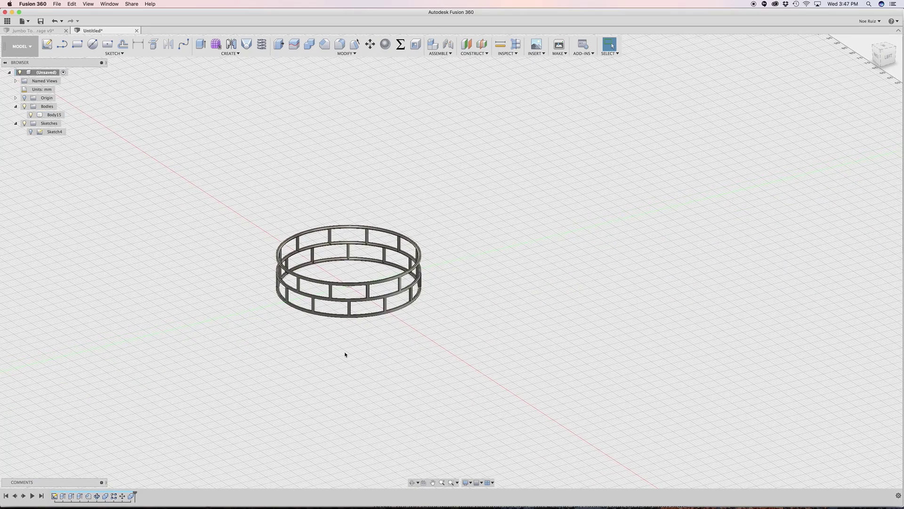
pyautogui.scroll(1, 342, 318)
# Start a rectangular pattern (SRE) of the ring body along the vertical Z axis
pyautogui.scroll(4, 342, 319)
pyautogui.write('s')
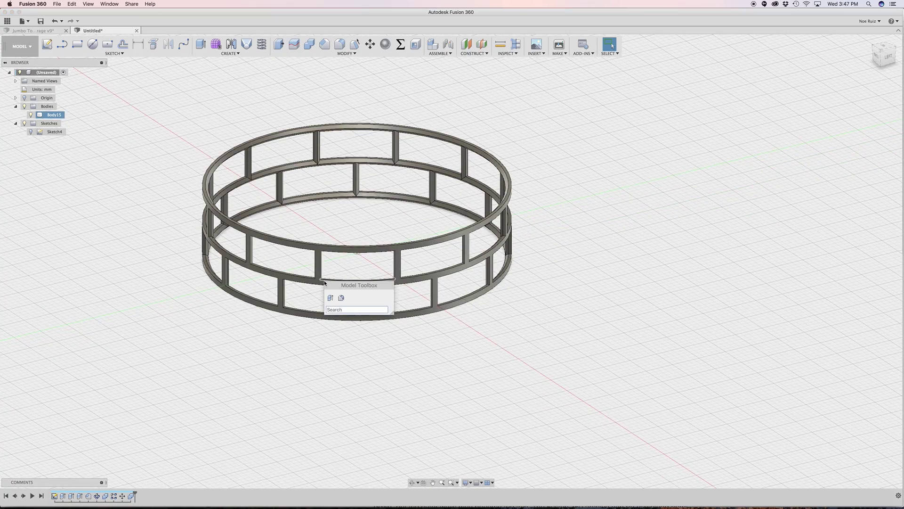
pyautogui.write('re')
pyautogui.press('Return')
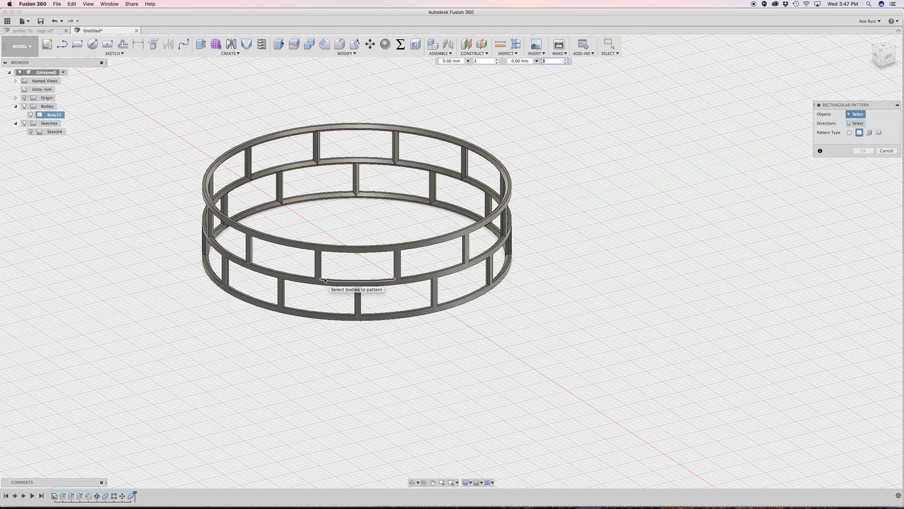
pyautogui.click(506, 247)
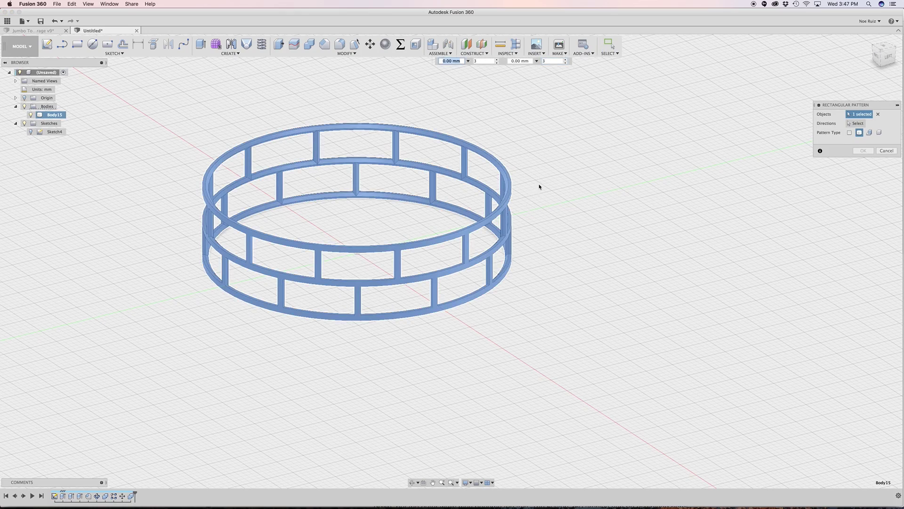
pyautogui.scroll(-3, 539, 186)
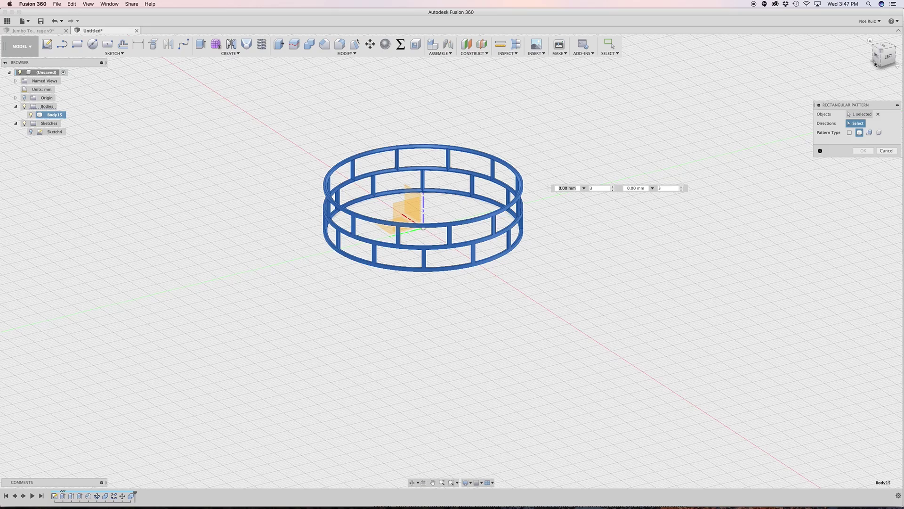
pyautogui.click(887, 55)
pyautogui.keyDown('shift'); pyautogui.moveTo(276, 215); pyautogui.dragTo(411, 198, button='middle'); pyautogui.keyUp('shift')
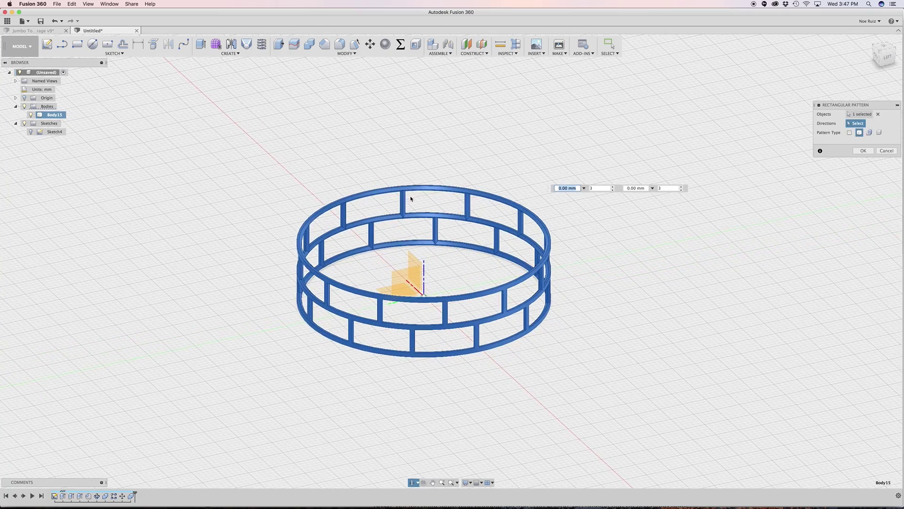
pyautogui.click(424, 266)
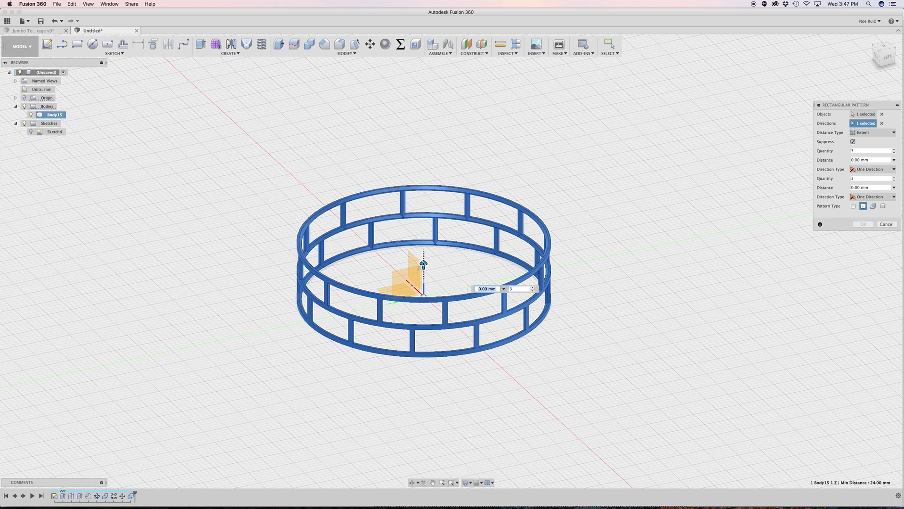
pyautogui.moveTo(418, 189); pyautogui.dragTo(415, 146)
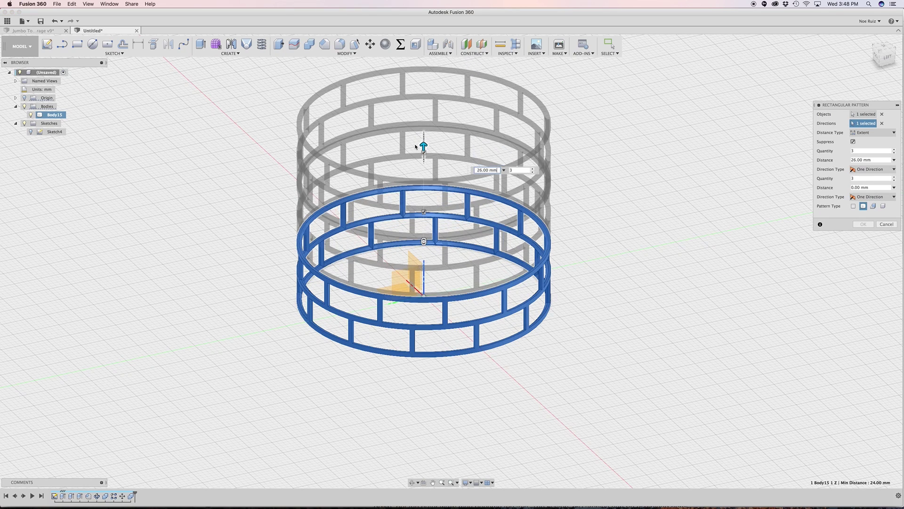
# Set the pattern's distance type to Spacing at 12 mm between copies
pyautogui.click(860, 134)
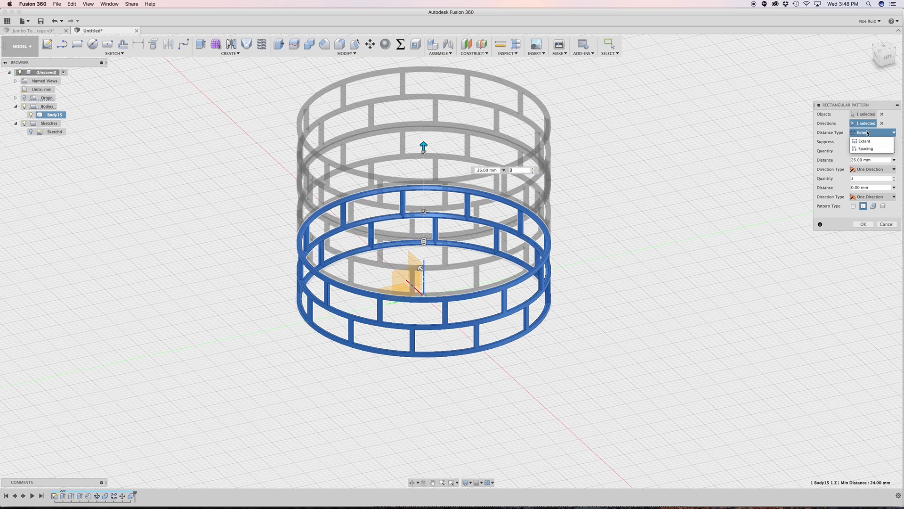
pyautogui.click(869, 148)
pyautogui.click(886, 56)
pyautogui.scroll(4, 433, 193)
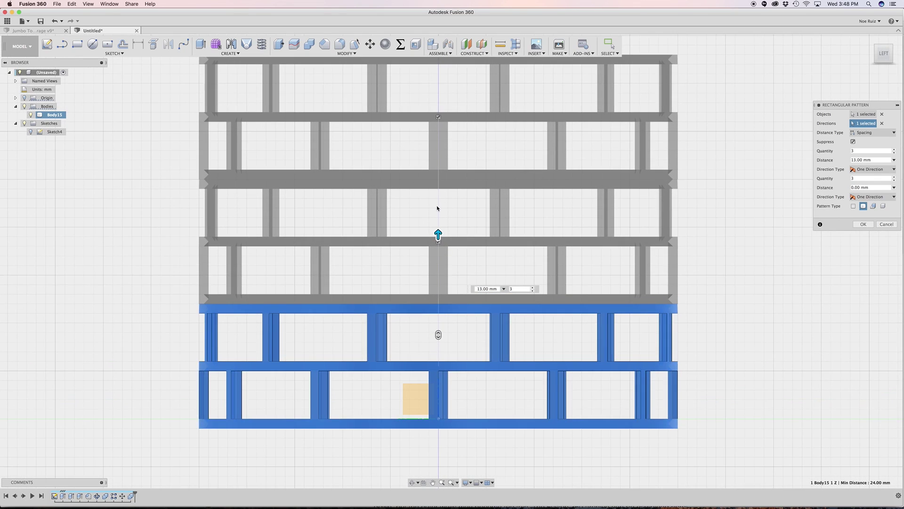
pyautogui.moveTo(438, 242); pyautogui.dragTo(440, 261)
pyautogui.press('Tab')
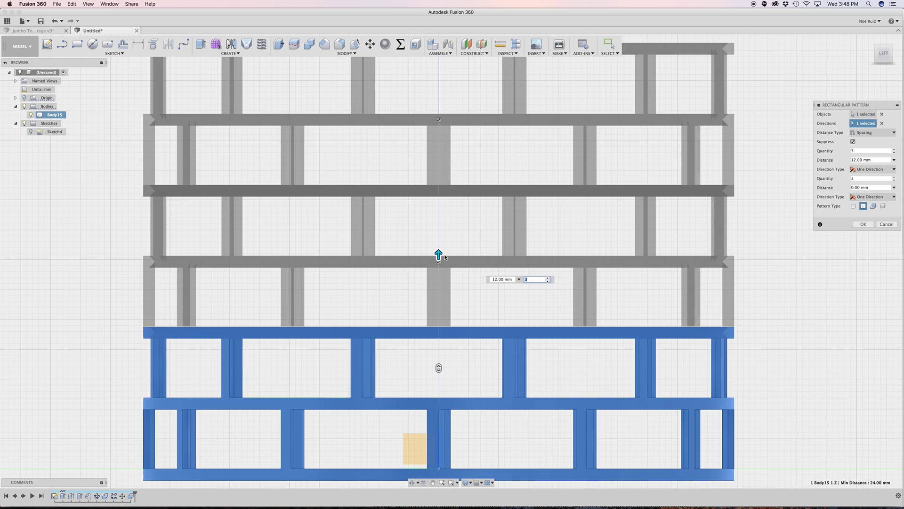
pyautogui.scroll(1, 438, 255)
pyautogui.scroll(-8, 441, 241)
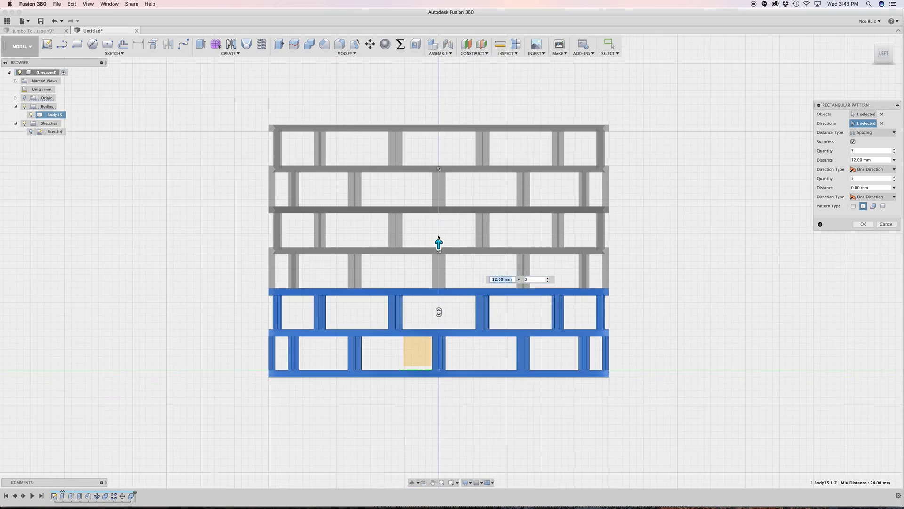
pyautogui.keyDown('shift'); pyautogui.moveTo(272, 188); pyautogui.dragTo(260, 204, button='middle'); pyautogui.keyUp('shift')
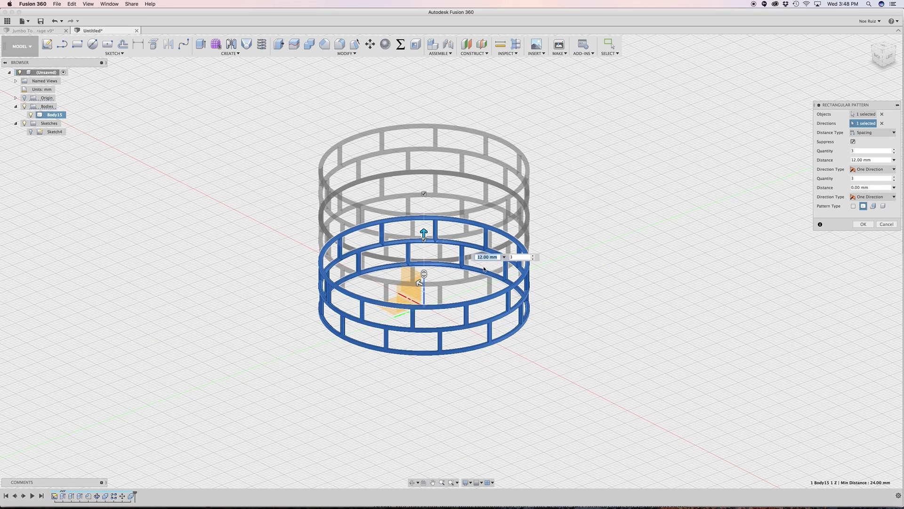
# Set the quantity to 8 copies and confirm the ring pattern
pyautogui.click(517, 257)
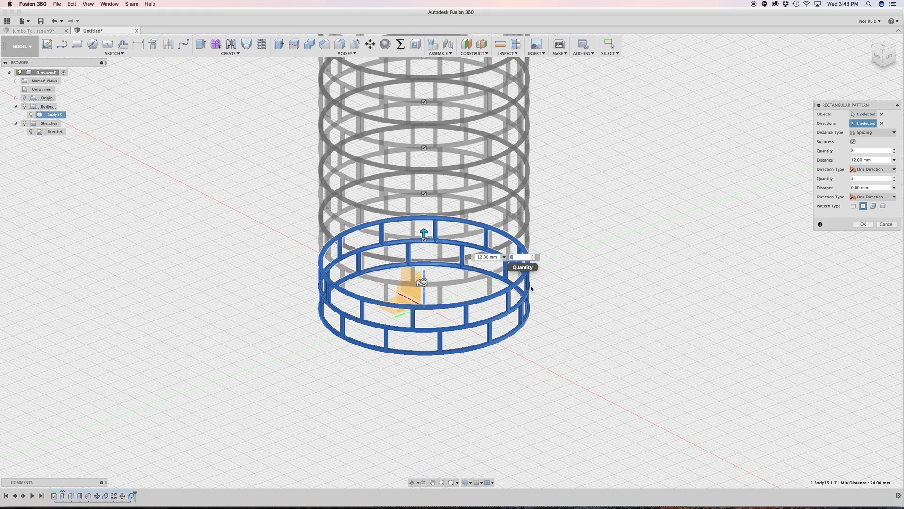
pyautogui.scroll(5, 562, 197)
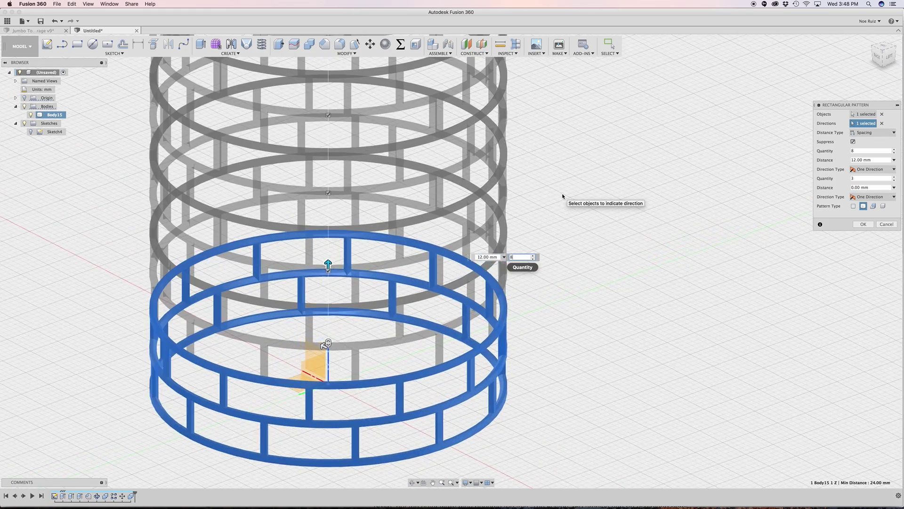
pyautogui.scroll(-3, 562, 197)
pyautogui.moveTo(621, 108); pyautogui.dragTo(595, 221, button='middle')
pyautogui.scroll(4, 575, 202)
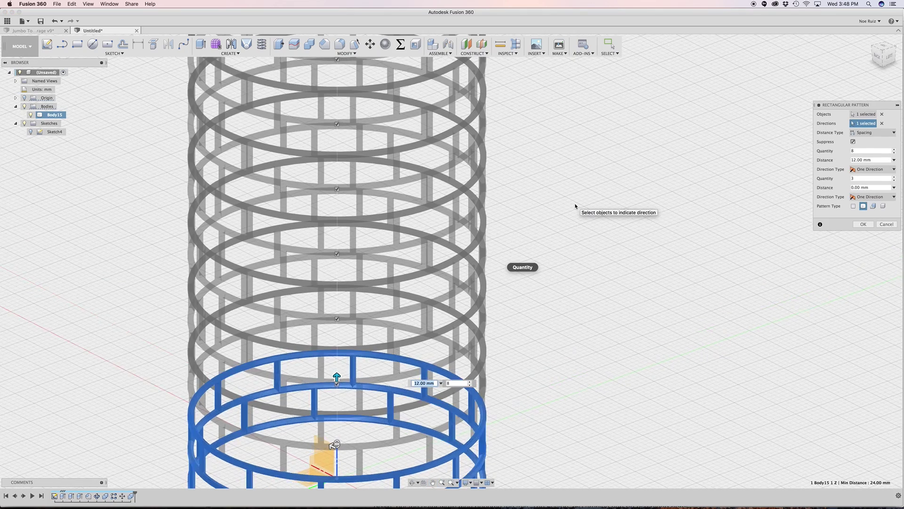
pyautogui.press('Return')
pyautogui.click(871, 40)
pyautogui.keyDown('shift'); pyautogui.moveTo(603, 250); pyautogui.dragTo(546, 249, button='middle'); pyautogui.keyUp('shift')
pyautogui.click(56, 114)
# Select Body15 through Body34 and join them into a single tower body
pyautogui.keyDown('shift'); pyautogui.click(54, 174); pyautogui.keyUp('shift')
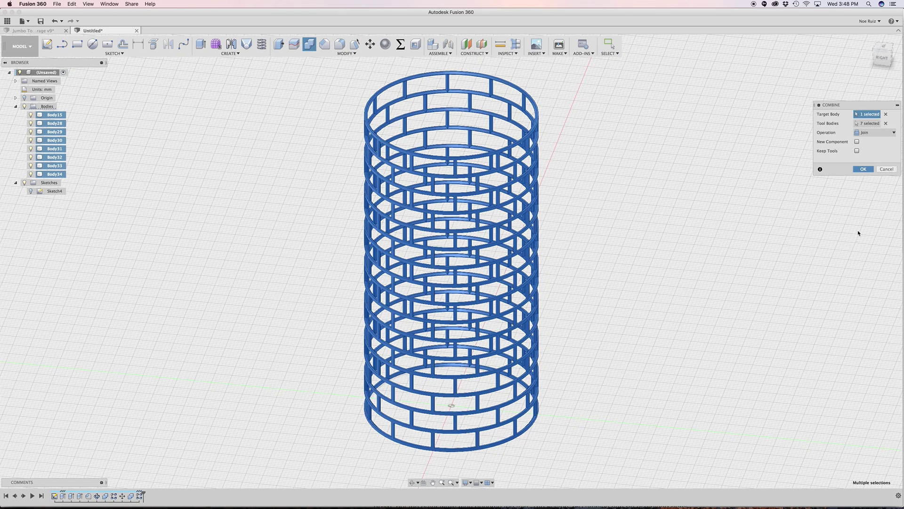
pyautogui.press('Return')
pyautogui.keyDown('shift'); pyautogui.moveTo(648, 278); pyautogui.dragTo(610, 245, button='middle'); pyautogui.keyUp('shift')
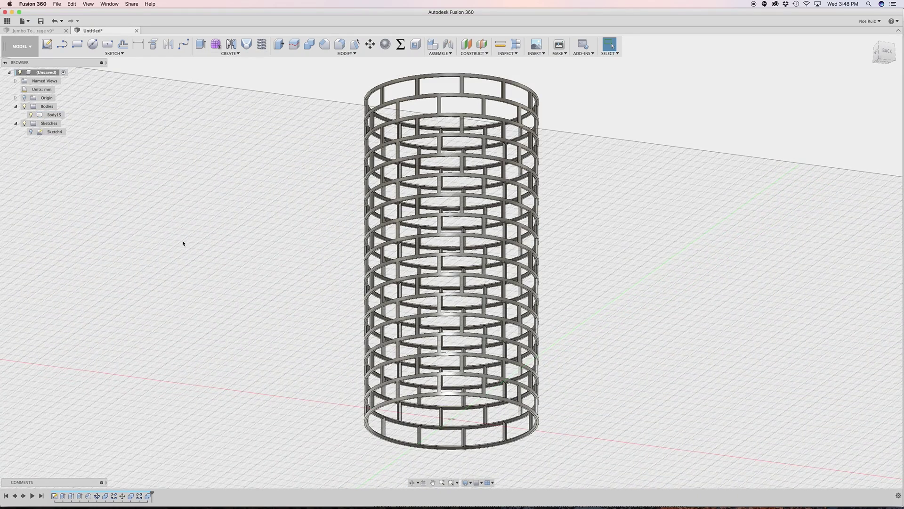
# Hide the brick tower and select the base sketch's outer ring, inner circle and notch profiles
pyautogui.click(31, 115)
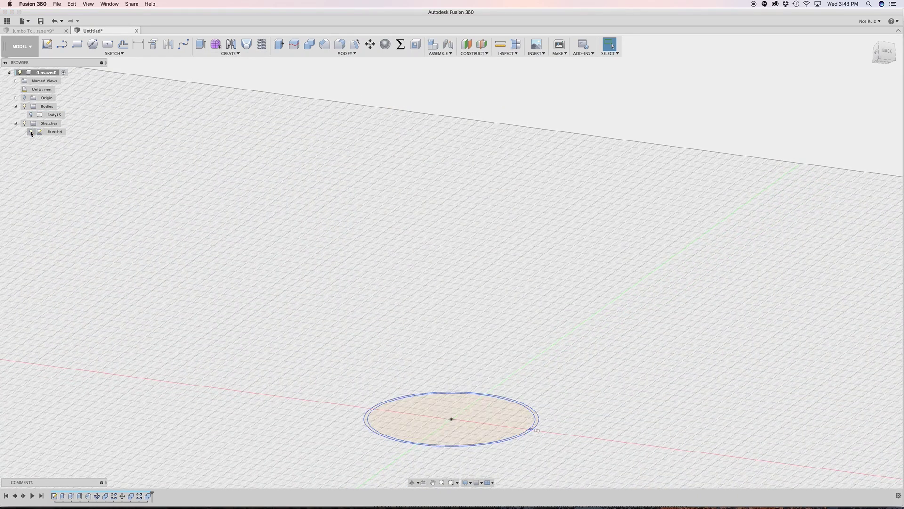
pyautogui.moveTo(344, 429); pyautogui.dragTo(339, 397, button='middle')
pyautogui.scroll(6, 357, 404)
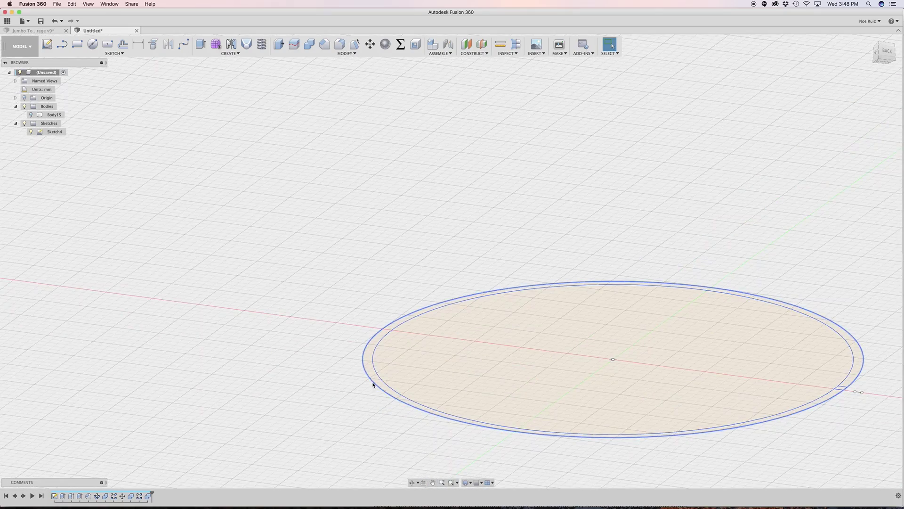
pyautogui.click(378, 384)
pyautogui.keyDown('shift'); pyautogui.click(419, 368); pyautogui.keyUp('shift')
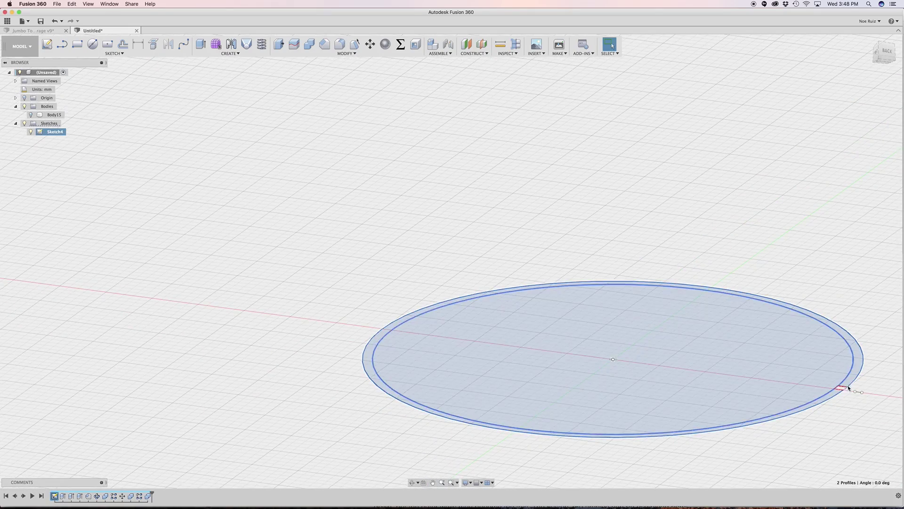
pyautogui.moveTo(861, 394); pyautogui.dragTo(786, 382, button='middle')
pyautogui.moveTo(786, 382); pyautogui.dragTo(756, 374)
pyautogui.scroll(7, 757, 374)
pyautogui.keyDown('shift'); pyautogui.click(699, 377); pyautogui.keyUp('shift')
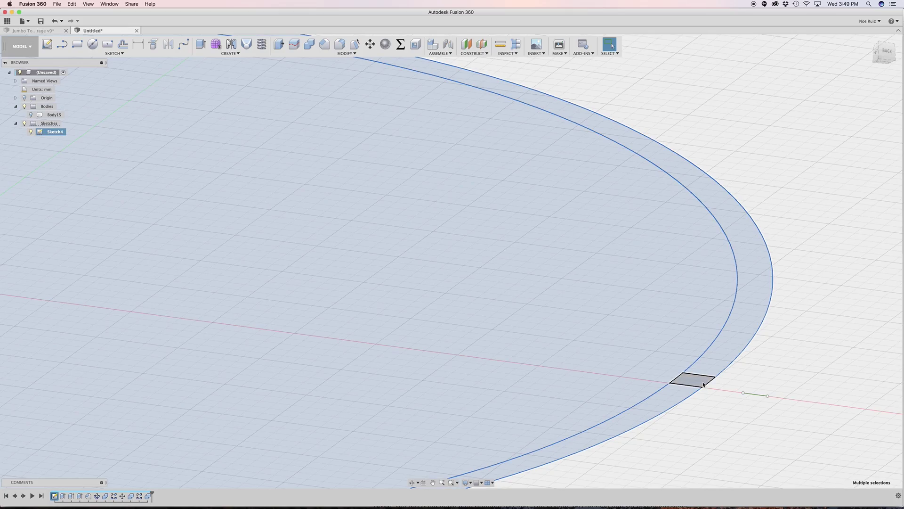
pyautogui.scroll(-5, 699, 374)
pyautogui.scroll(-5, 699, 375)
# Extrude the selected base profiles upward until they cover the brick lattice
pyautogui.press('e')
pyautogui.moveTo(696, 367); pyautogui.dragTo(696, 38)
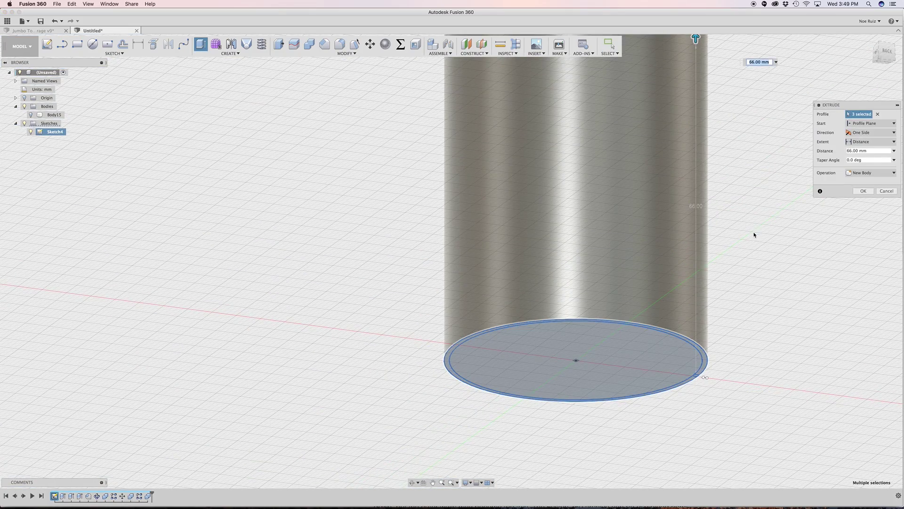
pyautogui.scroll(-4, 720, 226)
pyautogui.keyDown('shift'); pyautogui.moveTo(690, 218); pyautogui.dragTo(699, 280, button='middle'); pyautogui.keyUp('shift')
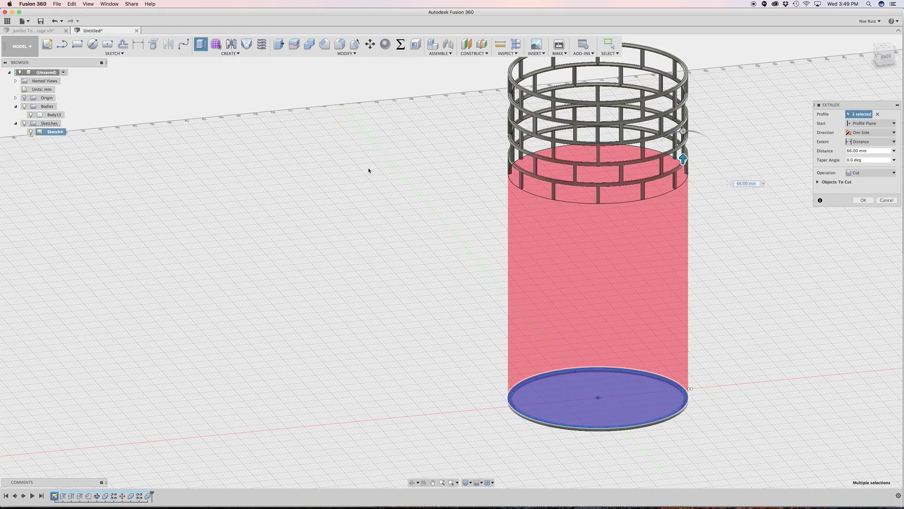
pyautogui.keyDown('shift'); pyautogui.moveTo(369, 169); pyautogui.dragTo(359, 182, button='middle'); pyautogui.keyUp('shift')
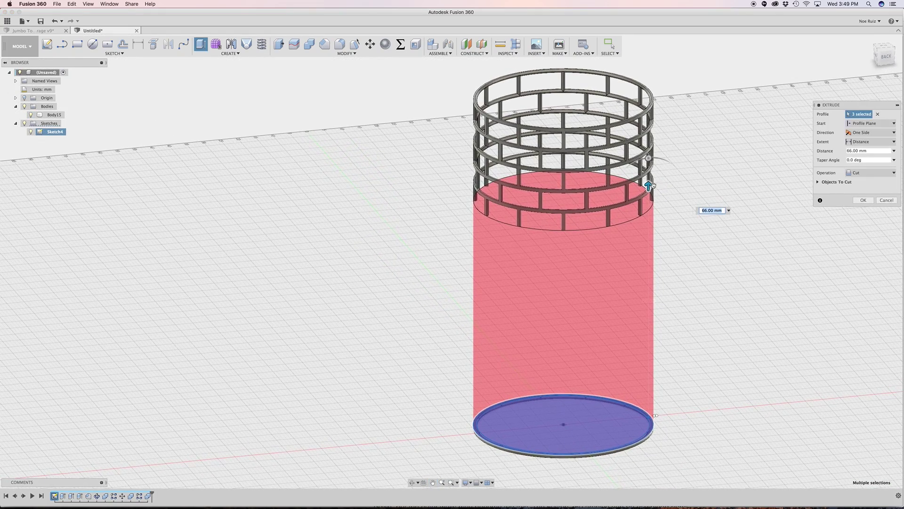
pyautogui.moveTo(637, 109); pyautogui.dragTo(637, 36)
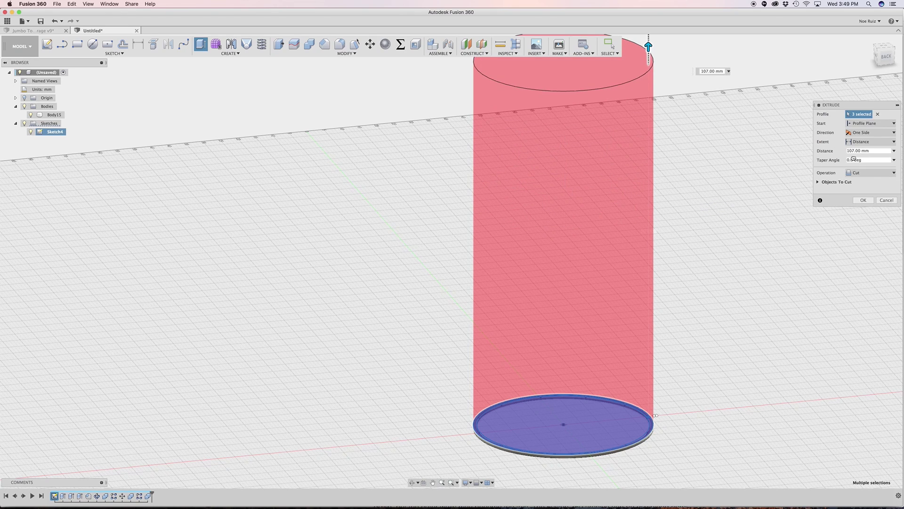
# Set the extrude operation to New Body and confirm the 108 mm extrusion
pyautogui.click(862, 174)
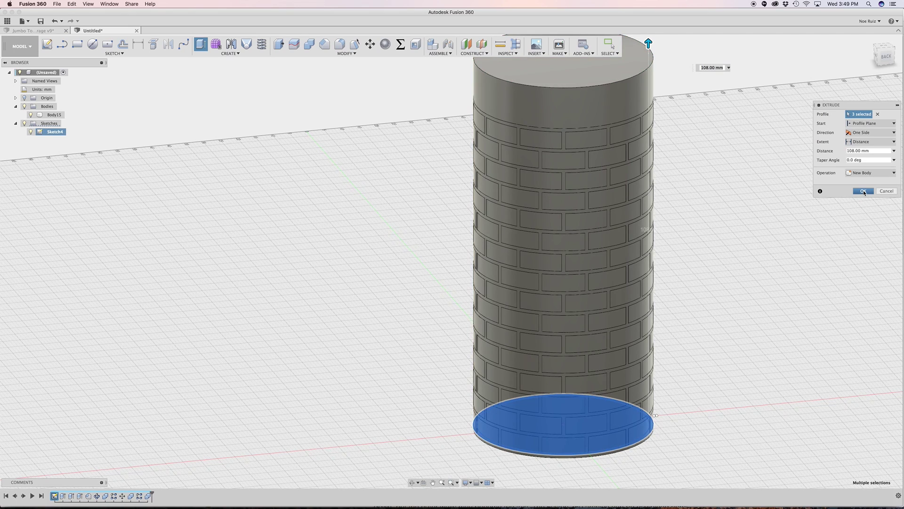
pyautogui.click(861, 173)
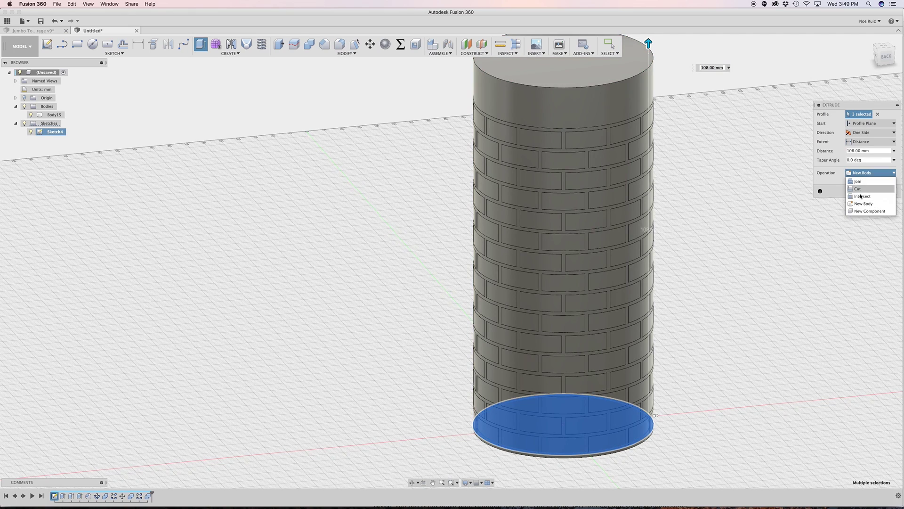
pyautogui.click(863, 196)
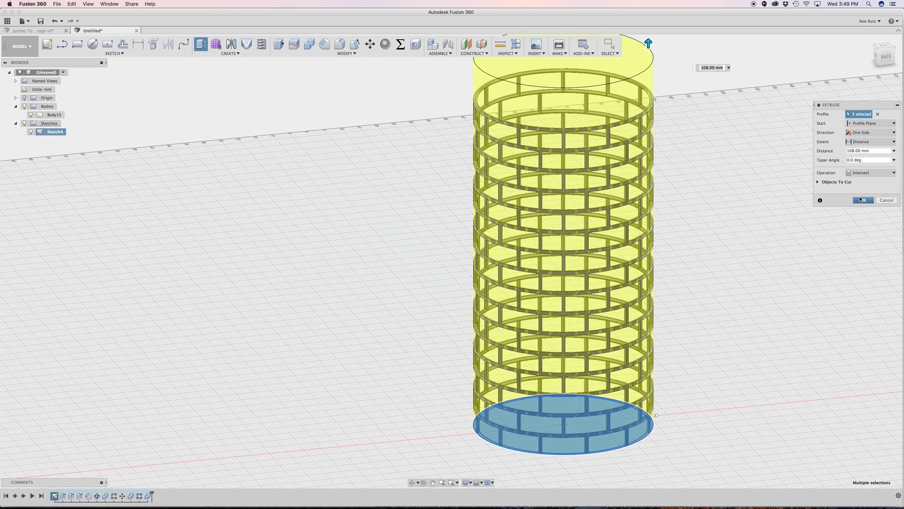
pyautogui.click(865, 173)
pyautogui.click(863, 182)
pyautogui.click(869, 173)
pyautogui.click(864, 204)
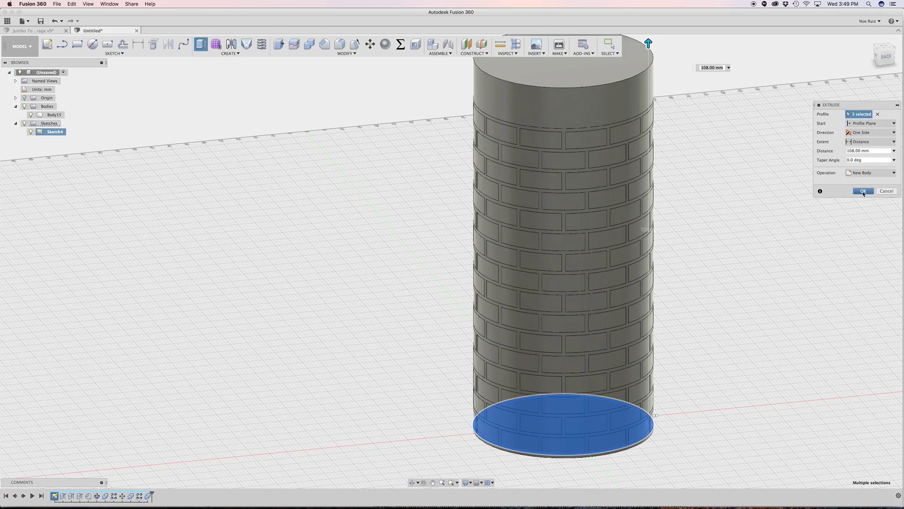
pyautogui.click(864, 191)
pyautogui.moveTo(347, 231); pyautogui.dragTo(272, 273, button='middle')
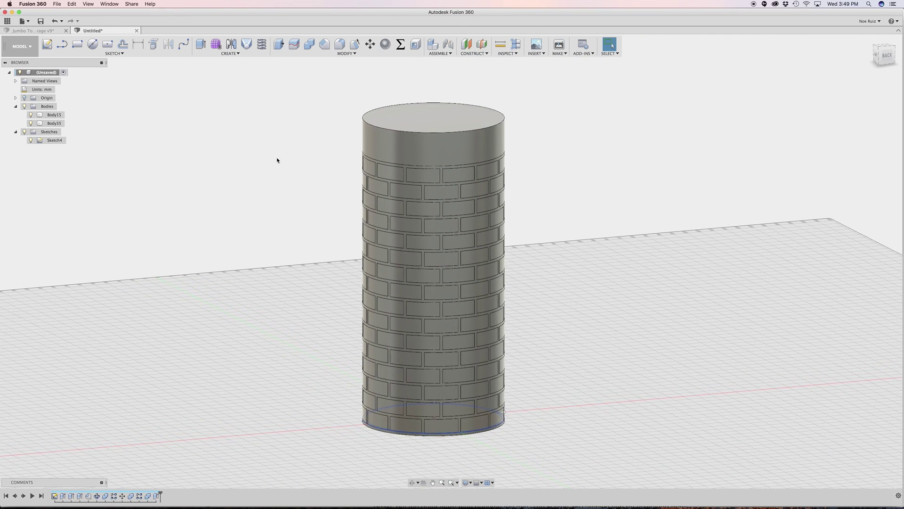
# Combine-cut the brick lattice Body15 from the solid cylinder Body35 as target
pyautogui.click(387, 232)
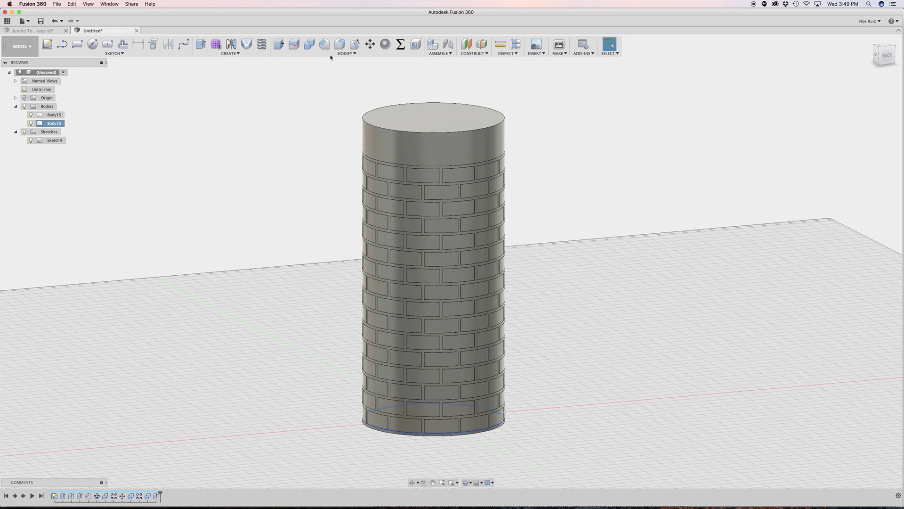
pyautogui.click(310, 45)
pyautogui.click(414, 140)
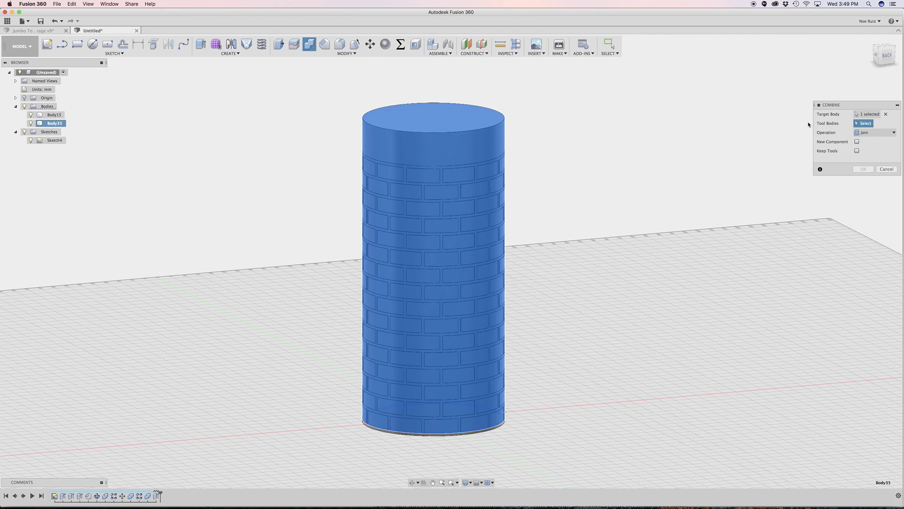
pyautogui.click(60, 117)
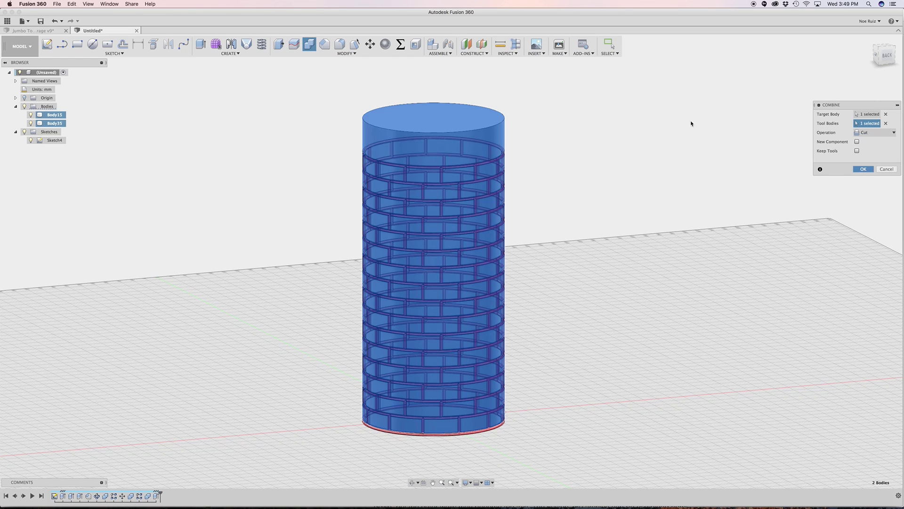
pyautogui.press('Return')
pyautogui.keyDown('shift'); pyautogui.moveTo(574, 284); pyautogui.dragTo(514, 289, button='middle'); pyautogui.keyUp('shift')
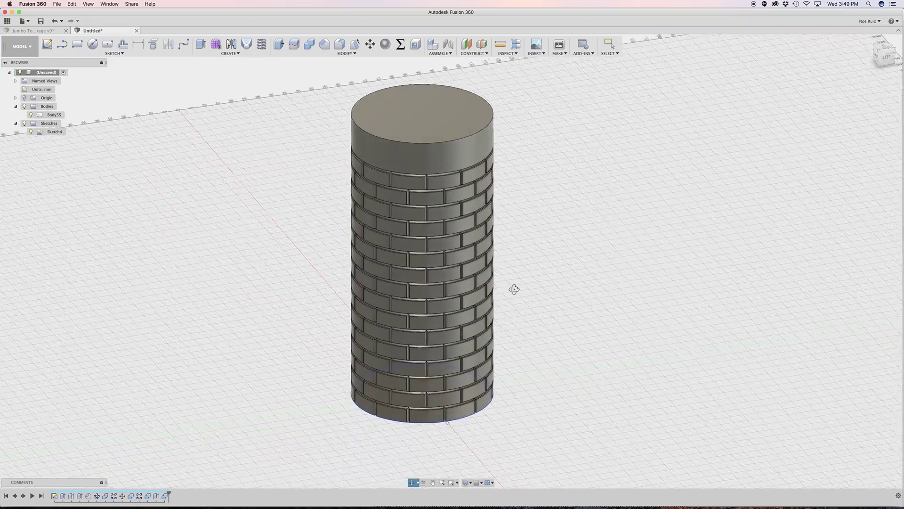
pyautogui.keyDown('shift'); pyautogui.moveTo(415, 289); pyautogui.dragTo(496, 366, button='middle'); pyautogui.keyUp('shift')
pyautogui.keyDown('shift'); pyautogui.moveTo(378, 234); pyautogui.dragTo(460, 269, button='middle'); pyautogui.keyUp('shift')
pyautogui.moveTo(378, 256); pyautogui.dragTo(305, 207, button='middle')
pyautogui.scroll(10, 331, 321)
pyautogui.keyDown('shift'); pyautogui.moveTo(361, 268); pyautogui.dragTo(312, 287, button='middle'); pyautogui.keyUp('shift')
pyautogui.press('Escape')
pyautogui.scroll(5, 488, 163)
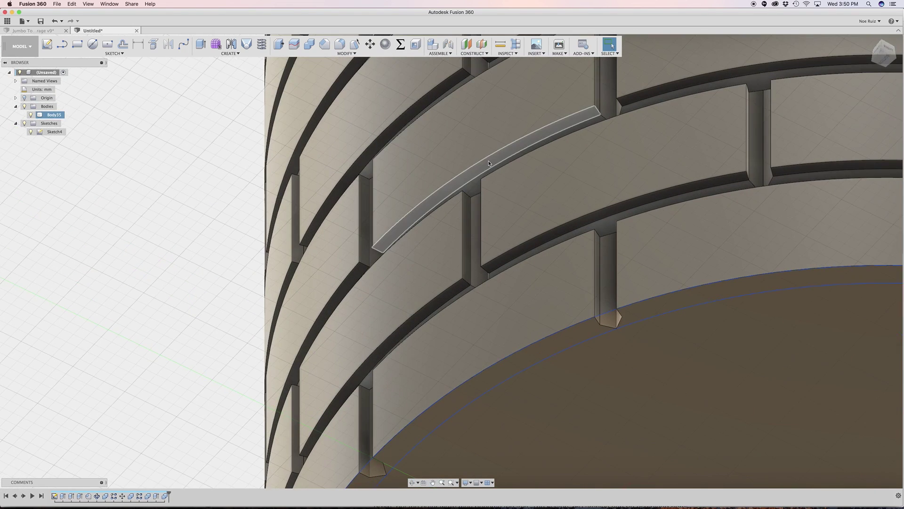
pyautogui.click(546, 143)
pyautogui.press('Delete')
pyautogui.scroll(-10, 398, 281)
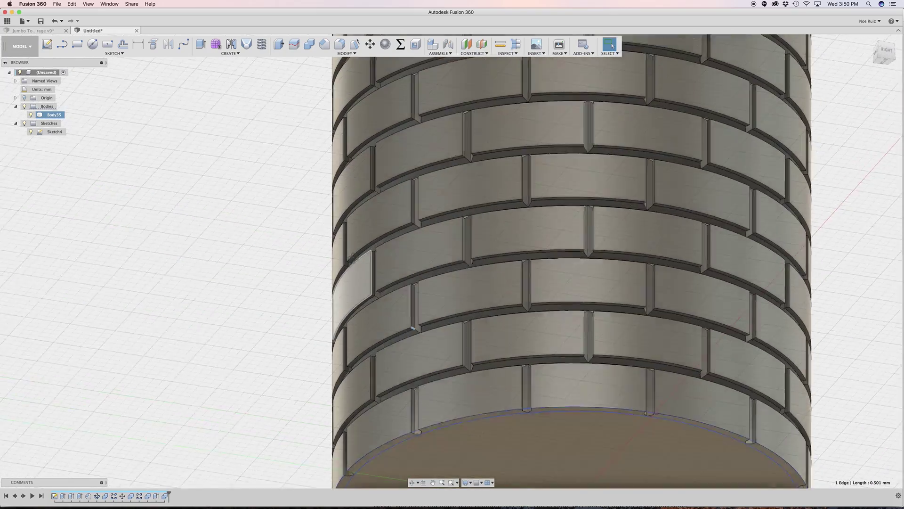
pyautogui.keyDown('shift'); pyautogui.moveTo(352, 258); pyautogui.dragTo(345, 271, button='middle'); pyautogui.keyUp('shift')
pyautogui.click(293, 332)
pyautogui.moveTo(270, 336); pyautogui.dragTo(278, 229, button='middle')
pyautogui.moveTo(257, 369)
pyautogui.keyDown('shift'); pyautogui.mouseDown(button='middle')
pyautogui.moveTo(256, 337)
pyautogui.moveTo(248, 360)
pyautogui.mouseUp(button='middle'); pyautogui.keyUp('shift')
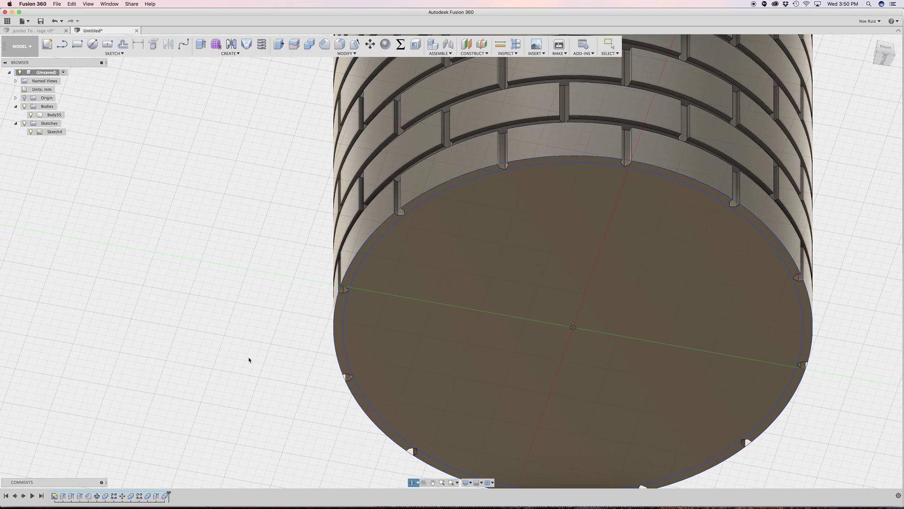
pyautogui.scroll(8, 365, 221)
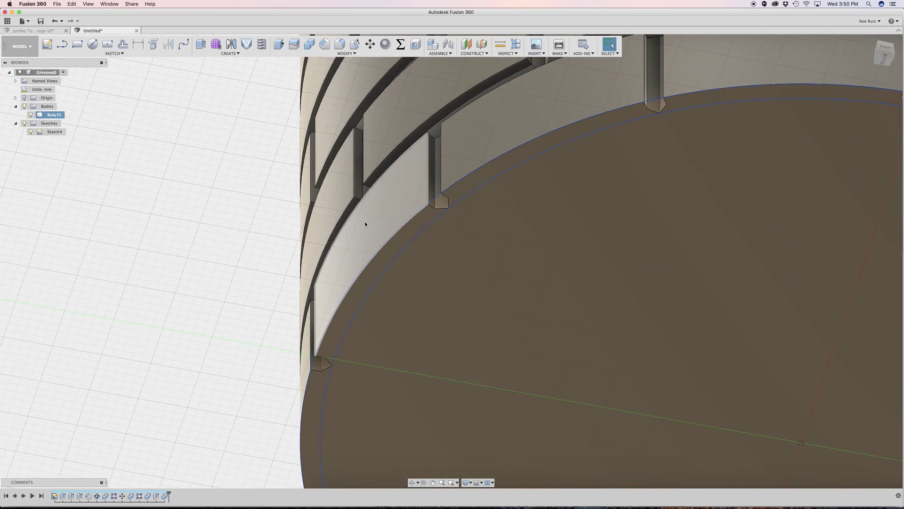
pyautogui.scroll(-8, 365, 225)
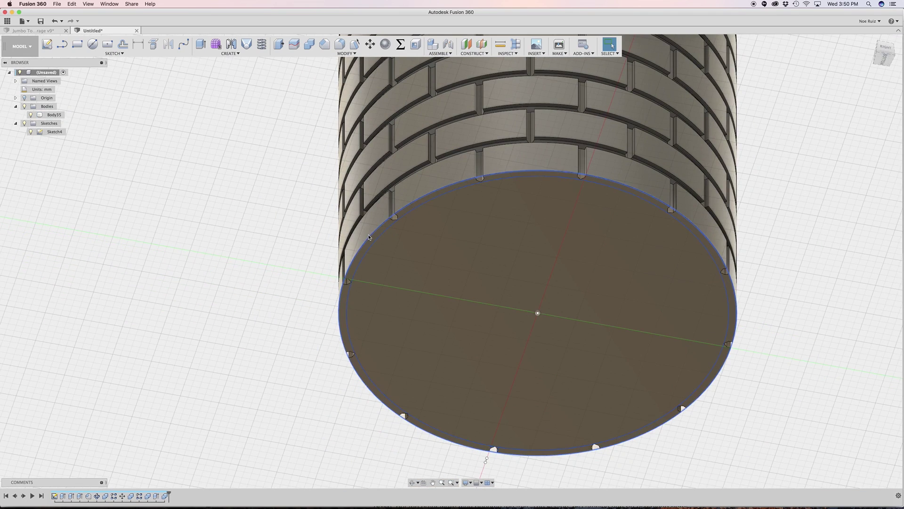
pyautogui.moveTo(328, 264)
pyautogui.keyDown('shift'); pyautogui.mouseDown(button='middle')
pyautogui.moveTo(269, 250)
pyautogui.moveTo(123, 162)
pyautogui.mouseUp(button='middle'); pyautogui.keyUp('shift')
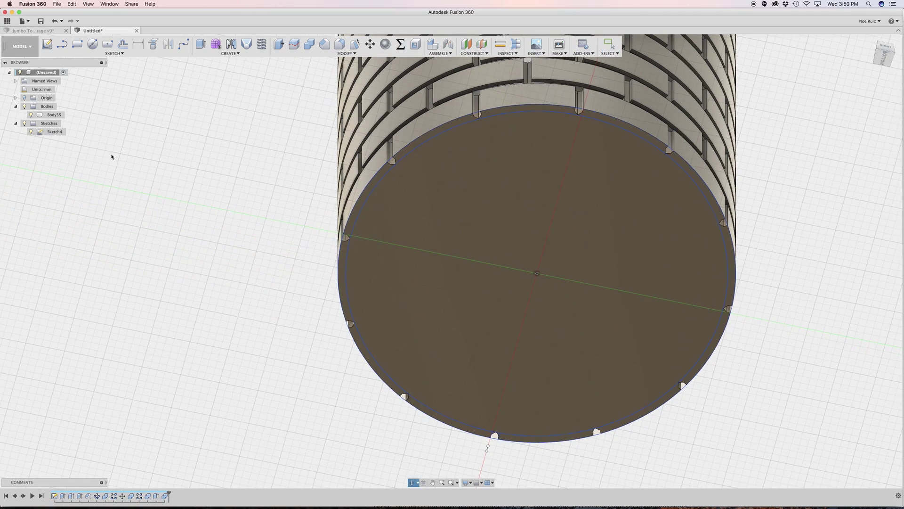
pyautogui.click(39, 132)
# Edit Sketch4 and offset the outer circle inward by -5, then finish the sketch
pyautogui.doubleClick(40, 131)
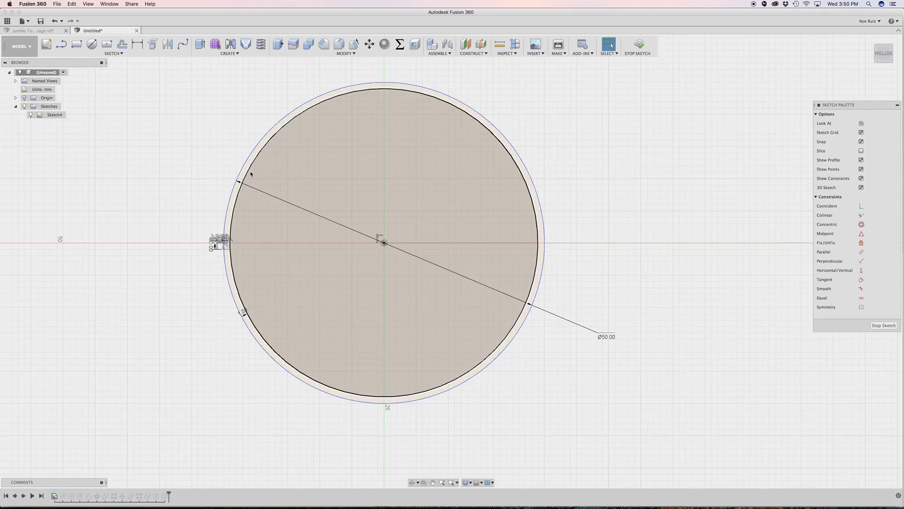
pyautogui.scroll(5, 248, 169)
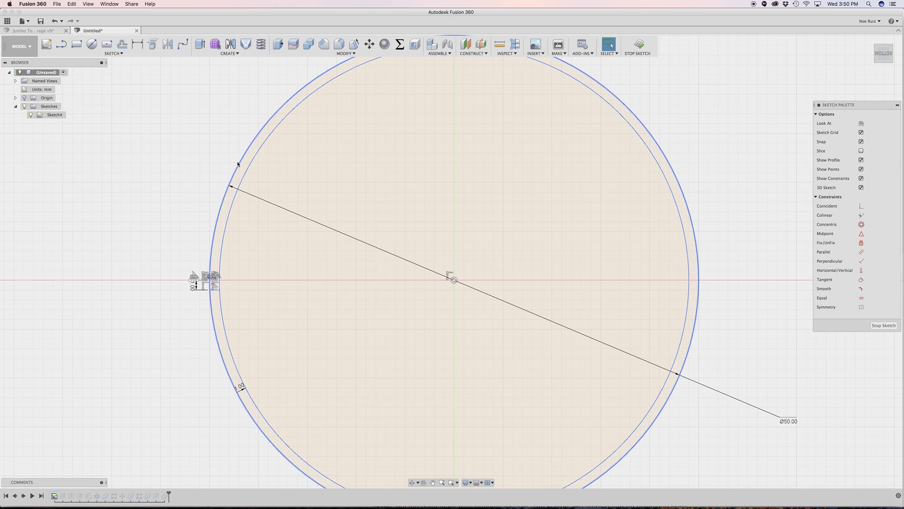
pyautogui.click(122, 45)
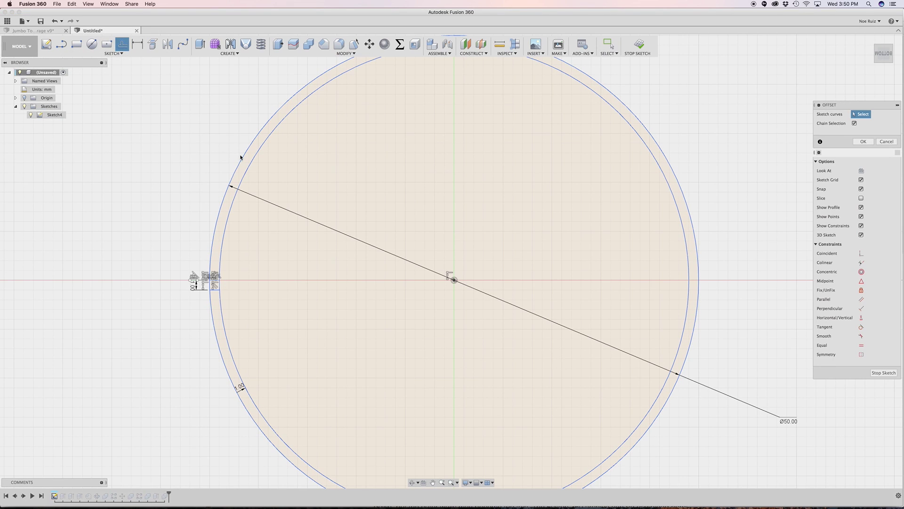
pyautogui.click(242, 154)
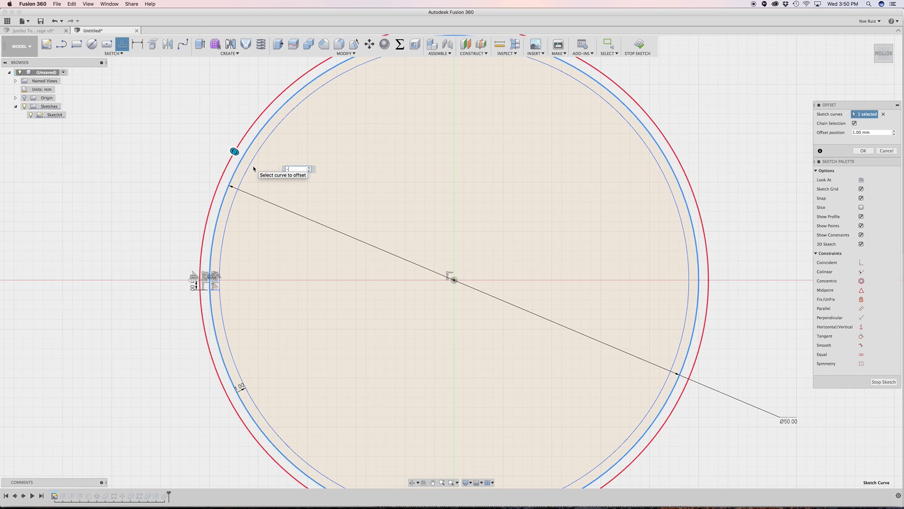
pyautogui.write('-5.')
pyautogui.press('BackSpace')
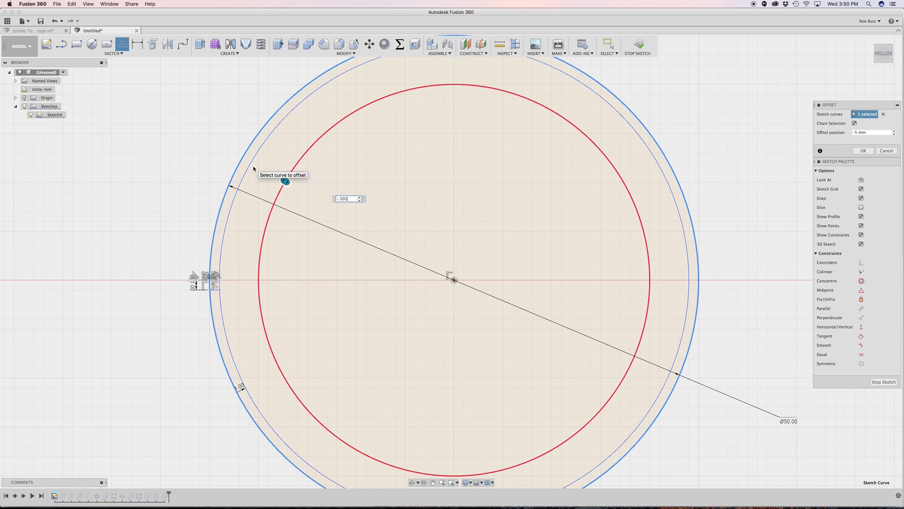
pyautogui.click(254, 168)
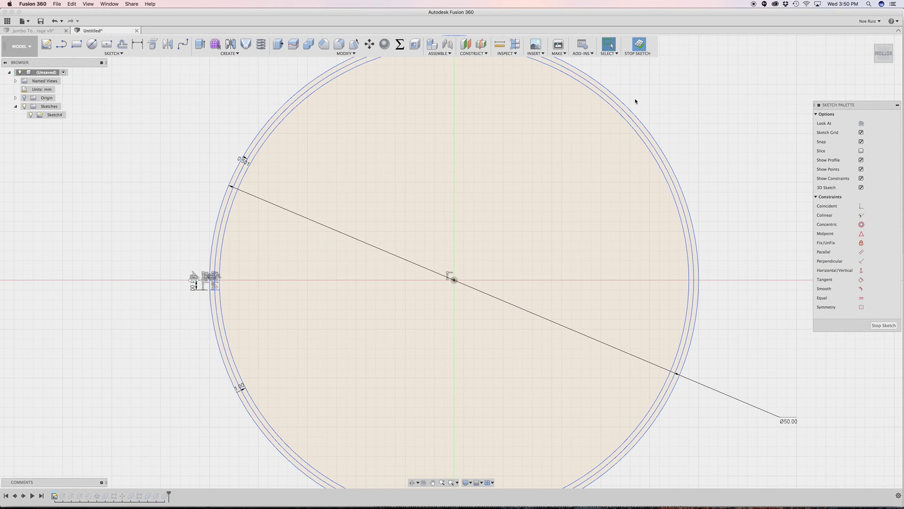
pyautogui.press('Escape')
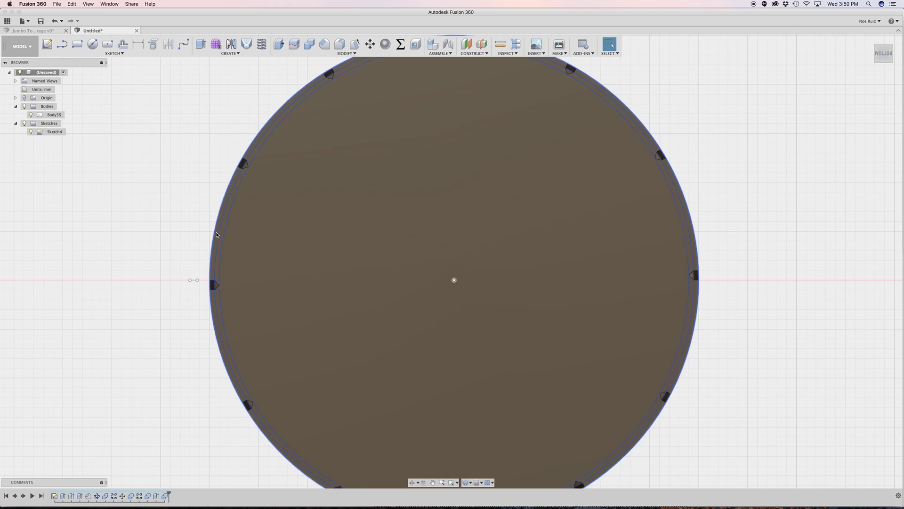
# Orbit back to a perspective view and begin extruding the thin ring profile
pyautogui.scroll(10, 217, 225)
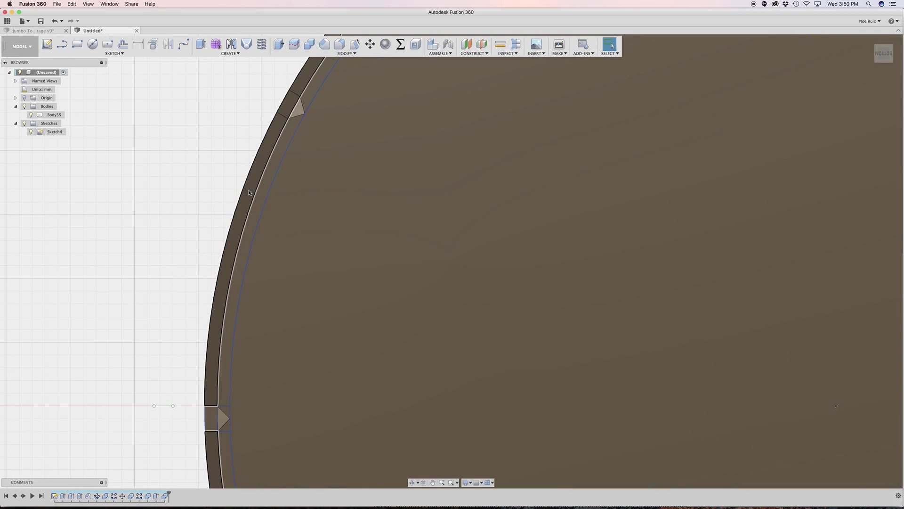
pyautogui.scroll(-10, 157, 230)
pyautogui.keyDown('shift'); pyautogui.moveTo(137, 155); pyautogui.dragTo(142, 212, button='middle'); pyautogui.keyUp('shift')
pyautogui.press('e')
pyautogui.scroll(5, 115, 242)
pyautogui.scroll(-6, 115, 237)
pyautogui.moveTo(116, 138); pyautogui.dragTo(512, 228, button='middle')
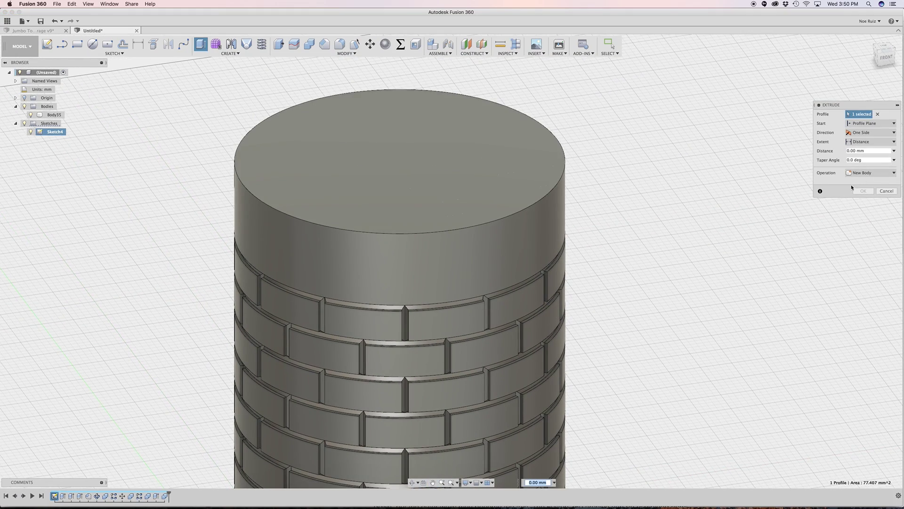
# Cut the thin ring with a To Object extent reaching the cylinder's top face
pyautogui.click(873, 141)
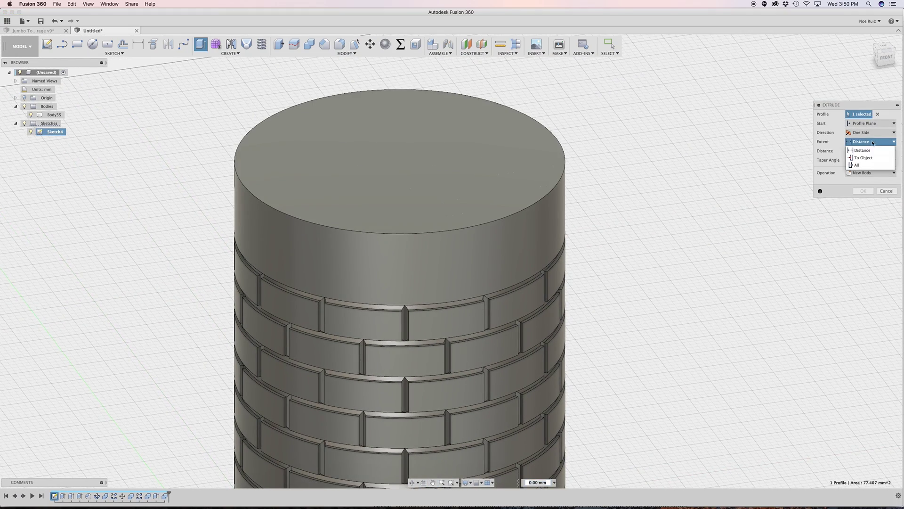
pyautogui.click(866, 157)
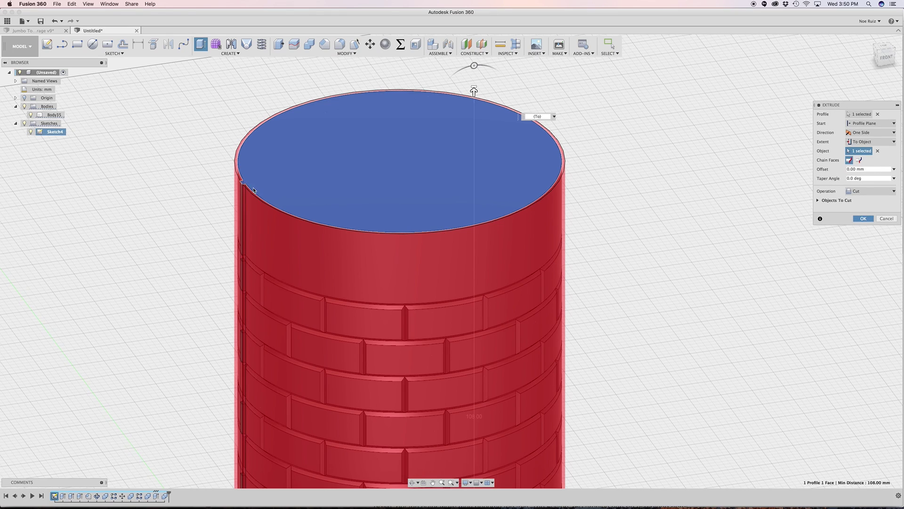
pyautogui.press('Return')
pyautogui.scroll(6, 240, 183)
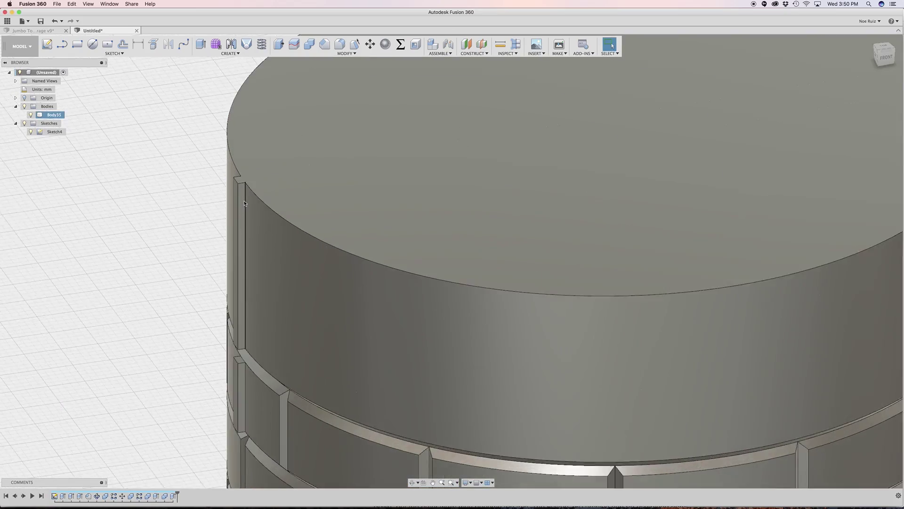
pyautogui.scroll(-6, 237, 181)
pyautogui.moveTo(196, 293); pyautogui.dragTo(265, 101, button='middle')
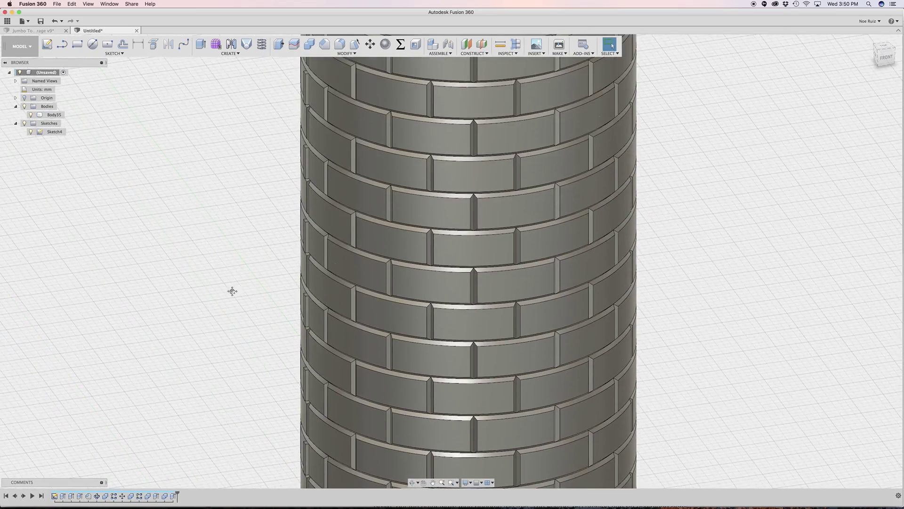
pyautogui.moveTo(232, 293); pyautogui.dragTo(261, 162, button='middle')
pyautogui.scroll(3, 246, 223)
pyautogui.scroll(2, 308, 284)
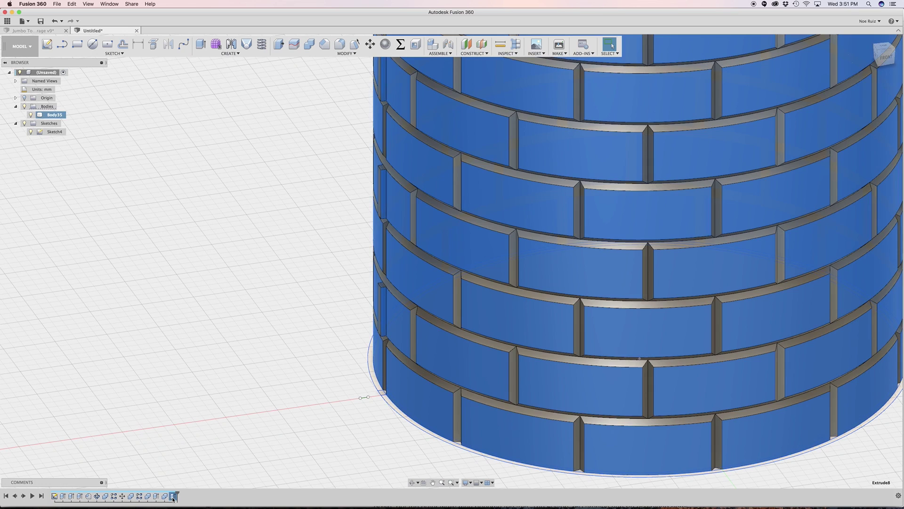
# Edit the latest extrude cut to include the thin outer ring as a second profile
pyautogui.click(173, 497)
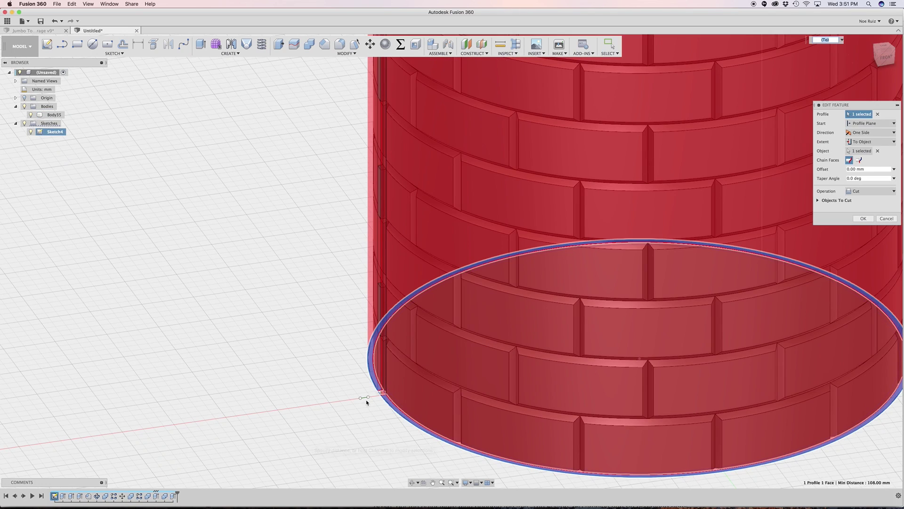
pyautogui.scroll(4, 375, 397)
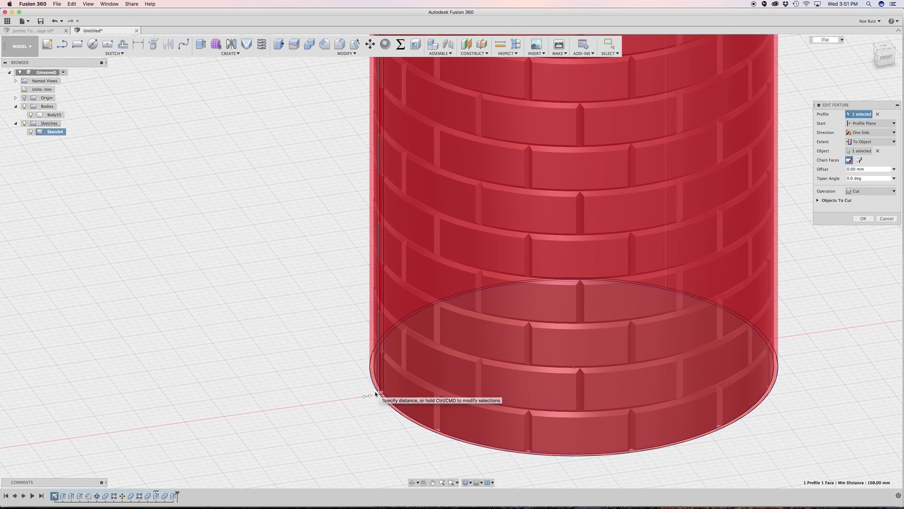
pyautogui.scroll(3, 376, 394)
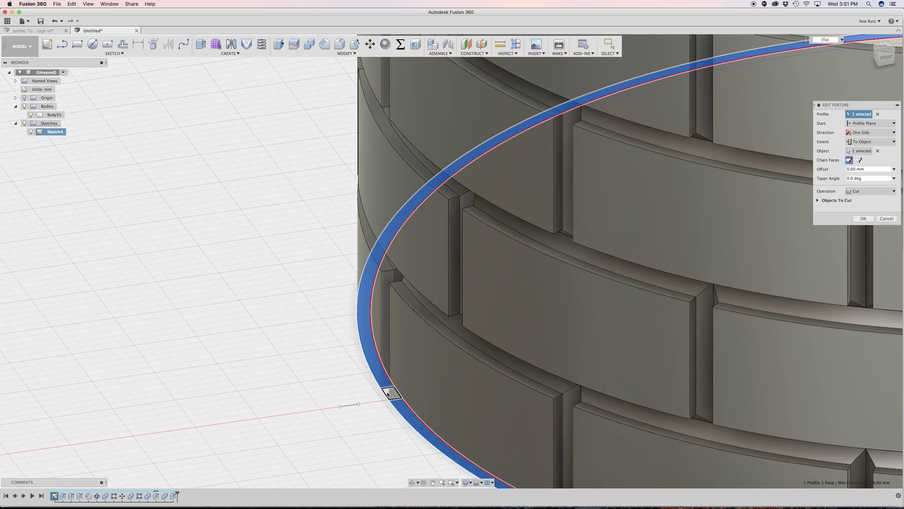
pyautogui.click(386, 394)
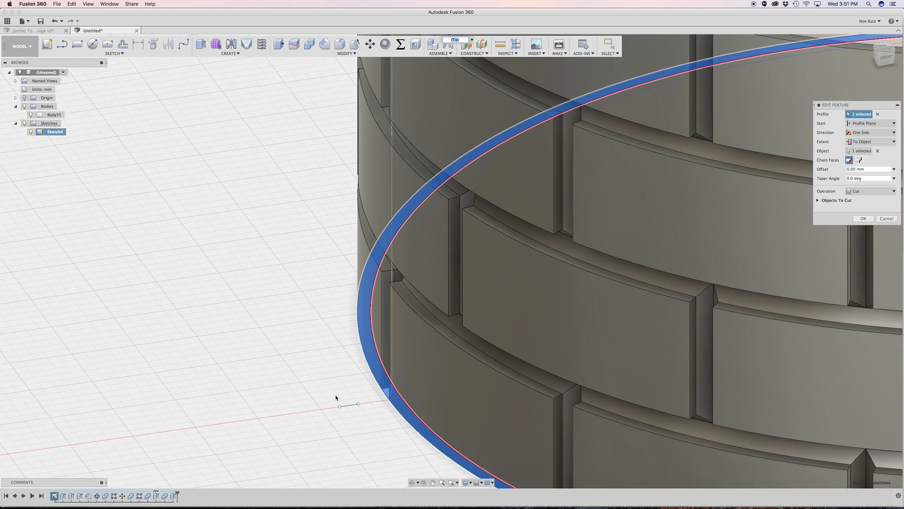
pyautogui.scroll(2, 333, 387)
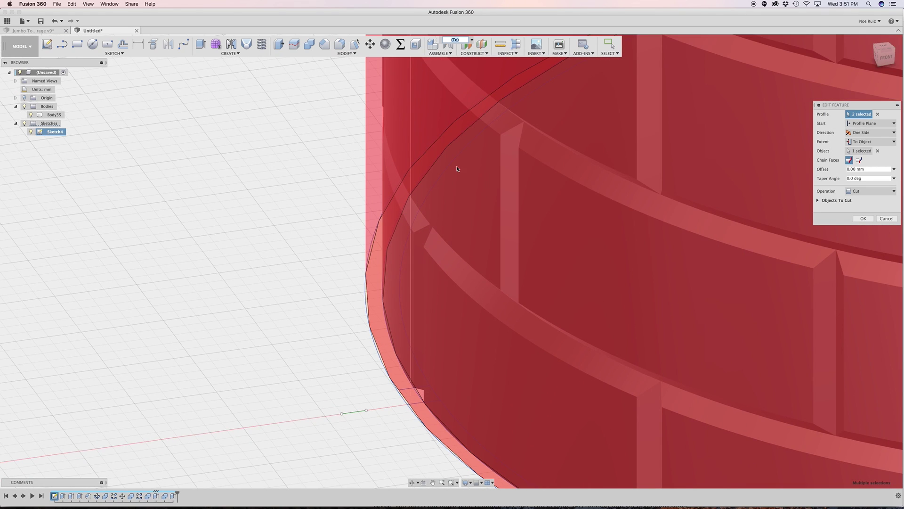
pyautogui.scroll(-10, 409, 238)
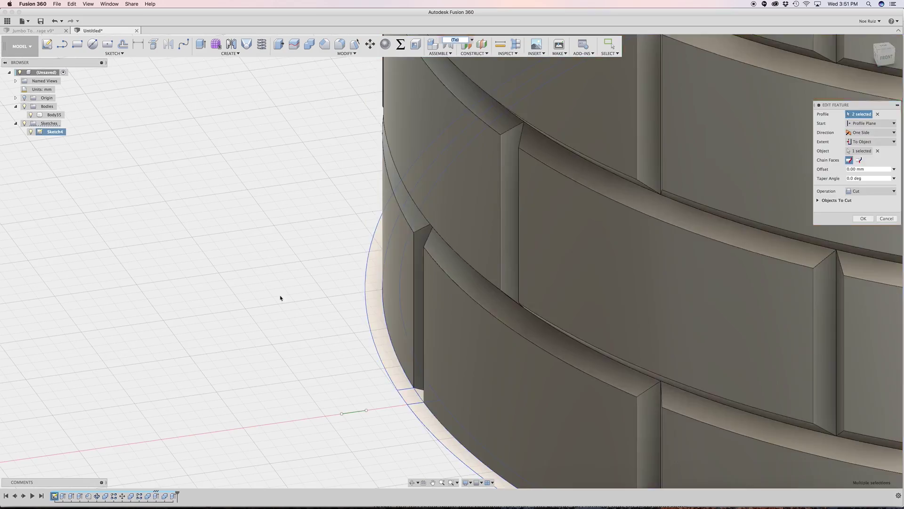
pyautogui.press('Return')
# Orbit and zoom to inspect the trimmed bricks at the cylinder's bottom
pyautogui.keyDown('shift'); pyautogui.moveTo(319, 116); pyautogui.dragTo(297, 254, button='middle'); pyautogui.keyUp('shift')
pyautogui.scroll(6, 325, 254)
pyautogui.scroll(4, 417, 264)
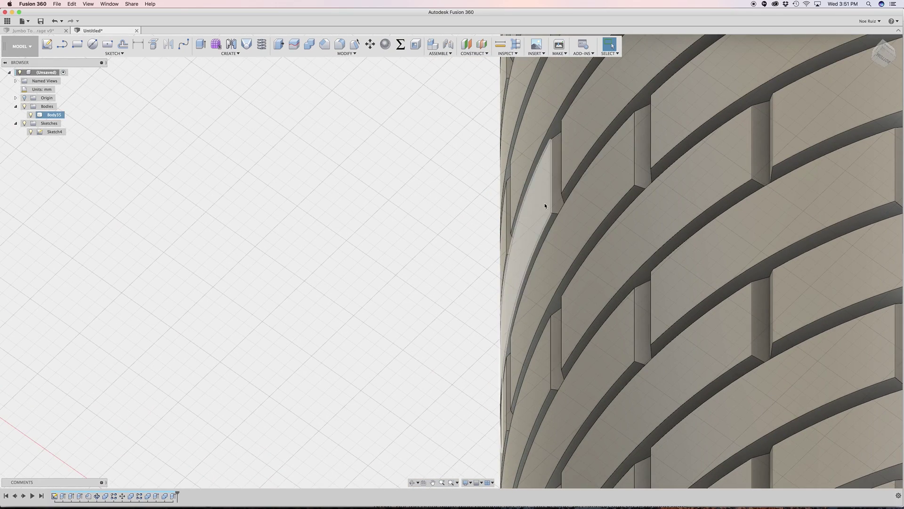
pyautogui.scroll(3, 542, 208)
pyautogui.scroll(-3, 542, 212)
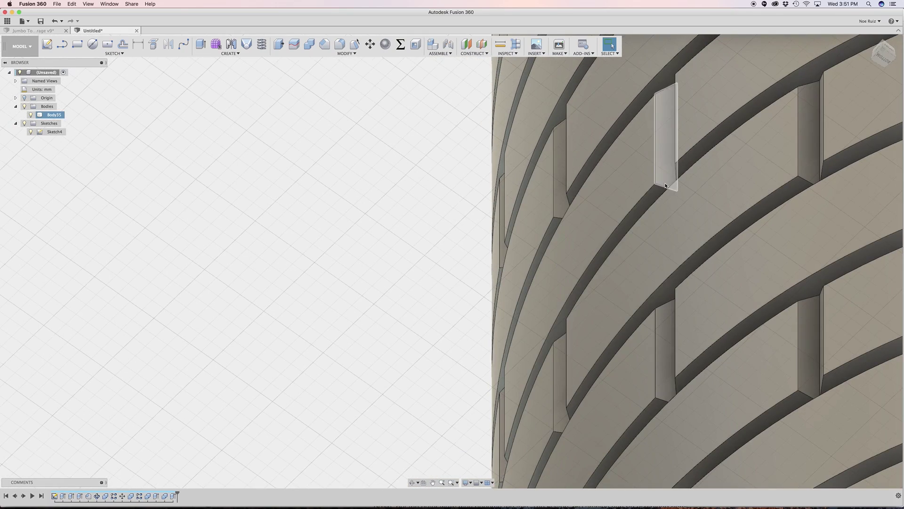
pyautogui.scroll(-10, 389, 326)
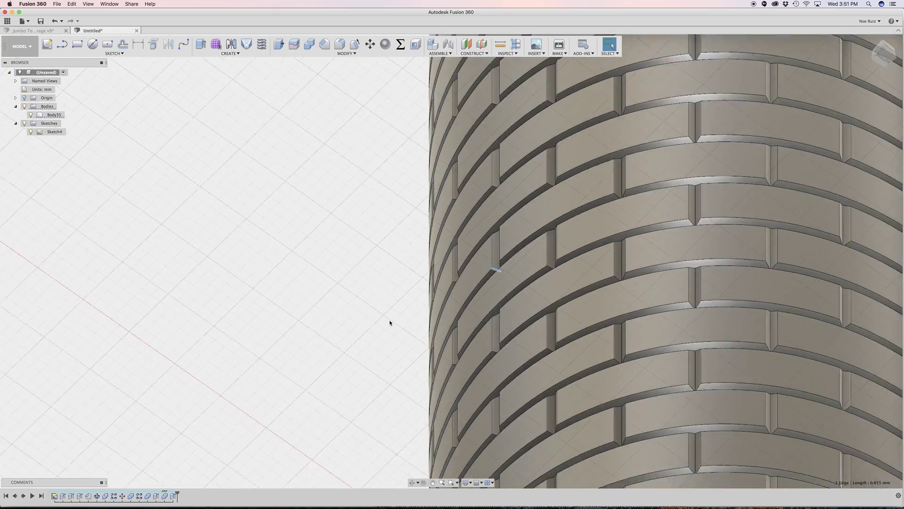
pyautogui.scroll(-10, 370, 247)
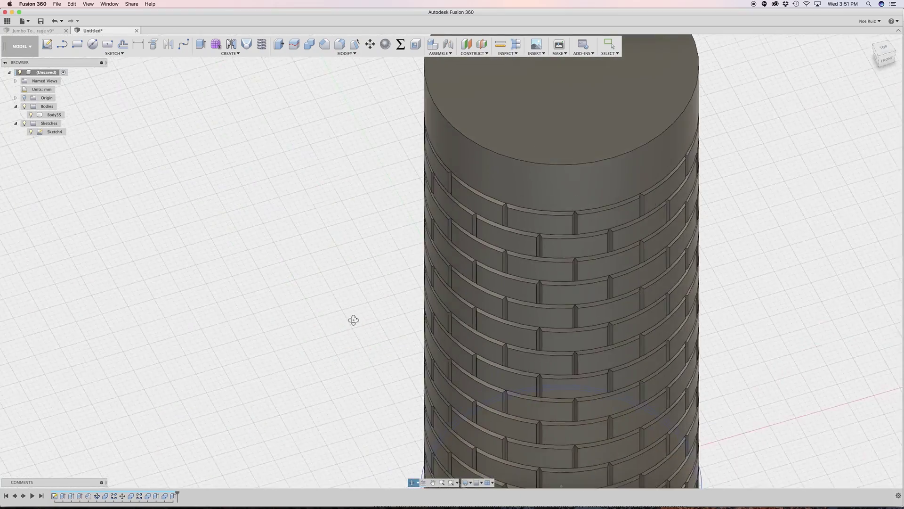
pyautogui.keyDown('shift'); pyautogui.moveTo(362, 325); pyautogui.dragTo(312, 335, button='middle'); pyautogui.keyUp('shift')
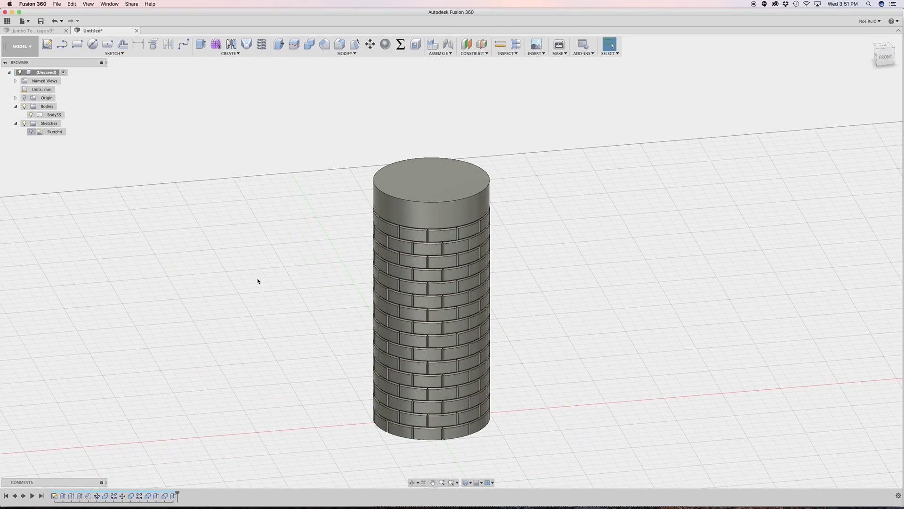
pyautogui.click(399, 190)
pyautogui.click(499, 193)
pyautogui.keyDown('shift'); pyautogui.moveTo(428, 259); pyautogui.dragTo(490, 264, button='middle'); pyautogui.keyUp('shift')
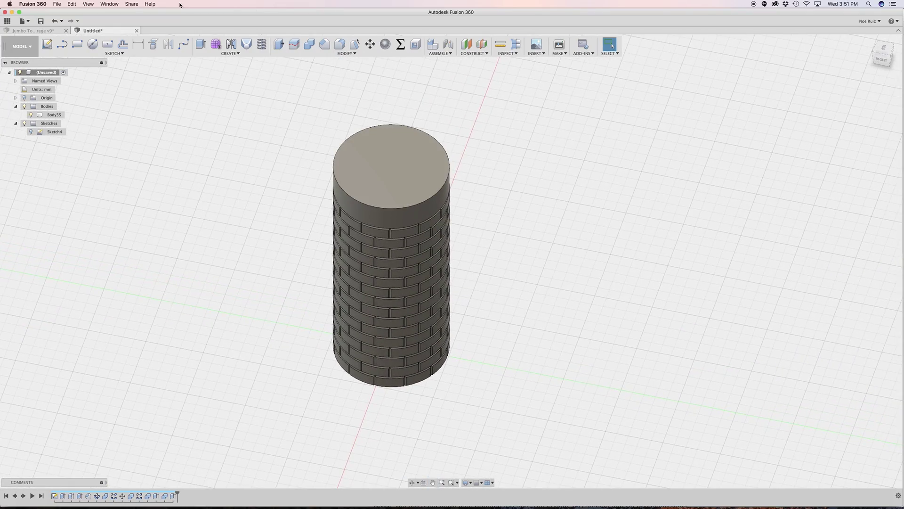
pyautogui.click(64, 31)
# View the Jumbo Tower Storage v9 tower from the front, then orbit and pan around it
pyautogui.scroll(5, 401, 185)
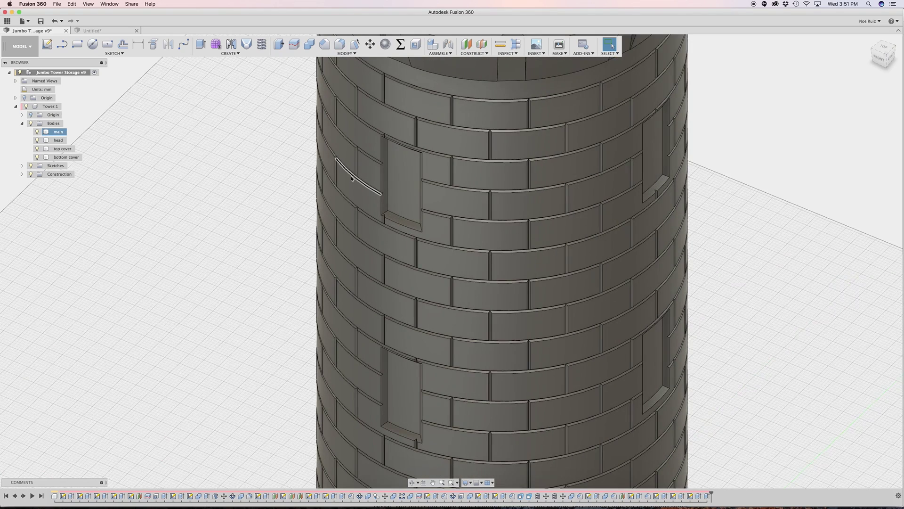
pyautogui.scroll(-3, 352, 178)
pyautogui.click(880, 59)
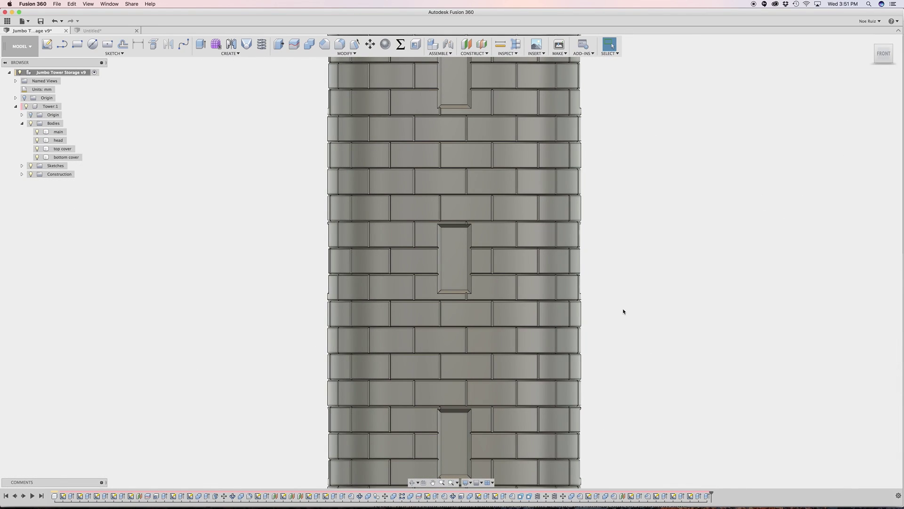
pyautogui.scroll(-3, 625, 308)
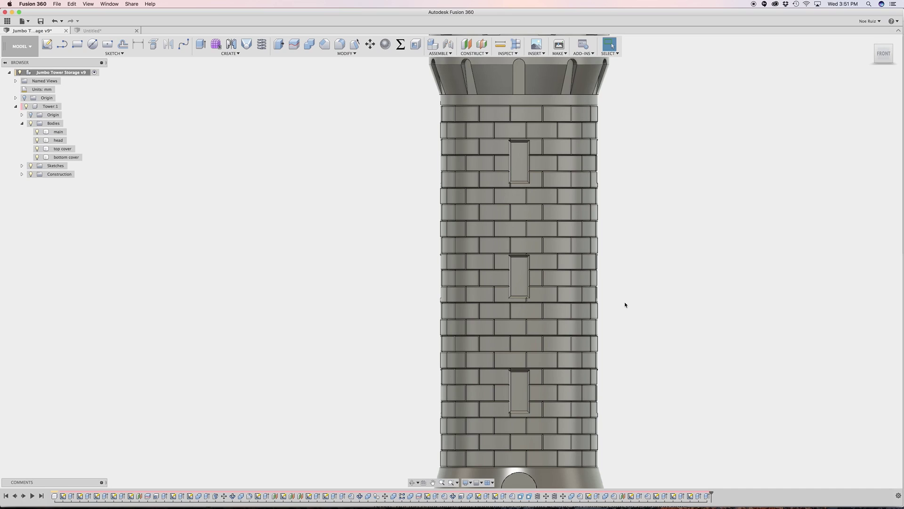
pyautogui.scroll(-4, 607, 296)
pyautogui.keyDown('shift'); pyautogui.moveTo(735, 246); pyautogui.dragTo(656, 267, button='middle'); pyautogui.keyUp('shift')
pyautogui.scroll(6, 498, 328)
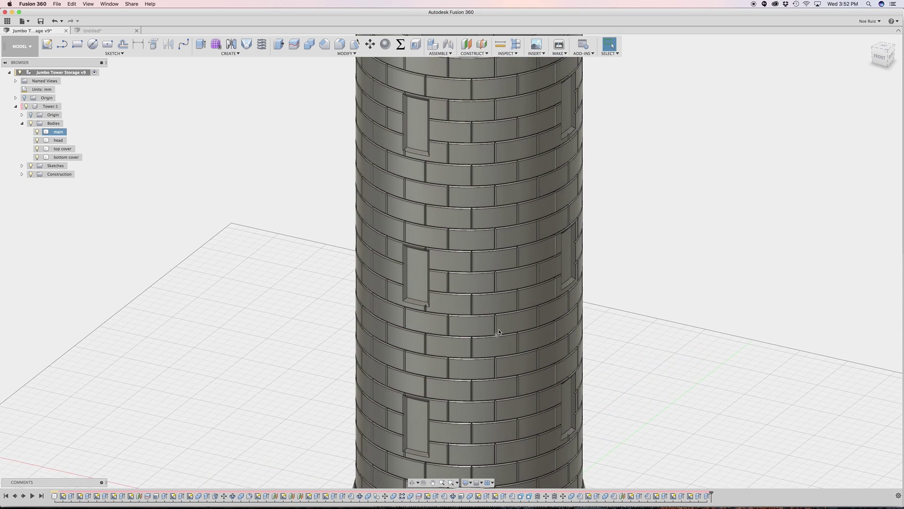
pyautogui.scroll(-6, 501, 326)
pyautogui.moveTo(590, 284); pyautogui.dragTo(468, 284, button='middle')
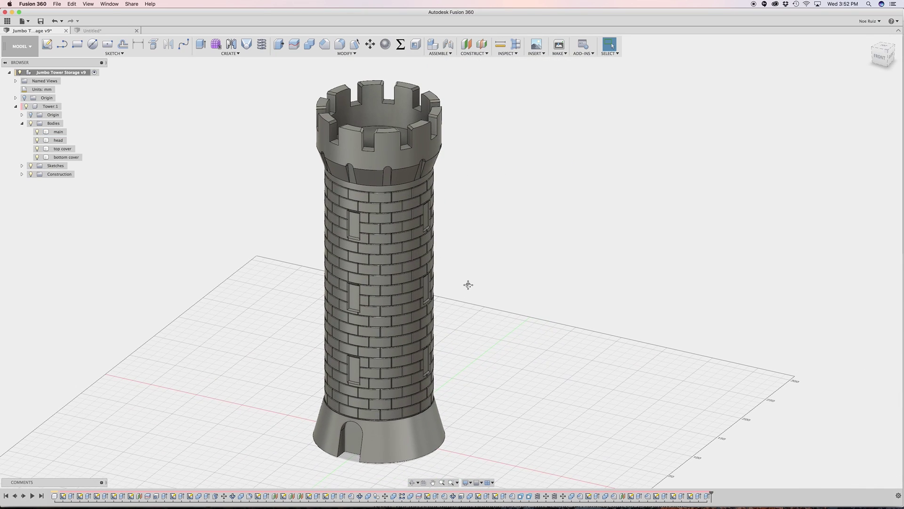
pyautogui.press('super+Tab')
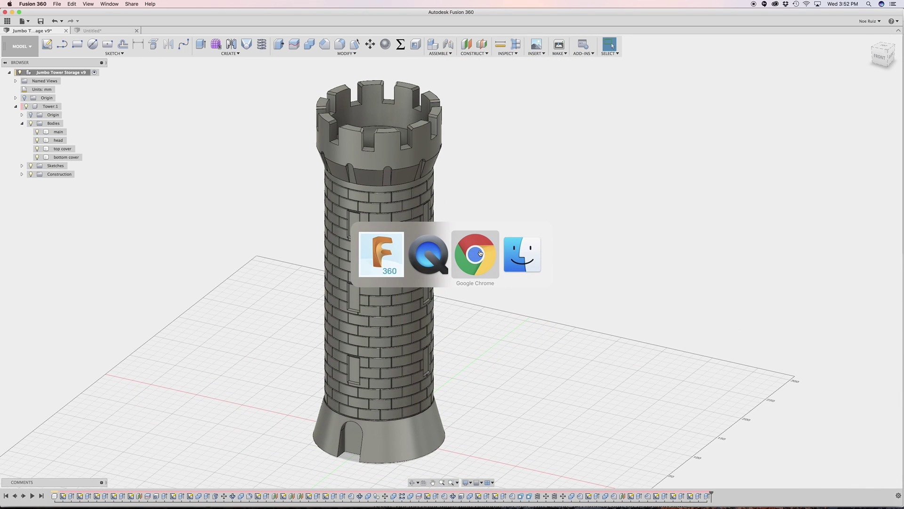
# Bring Chrome forward and show the blue 3D tower render in the Thingiverse gallery
pyautogui.click(479, 254)
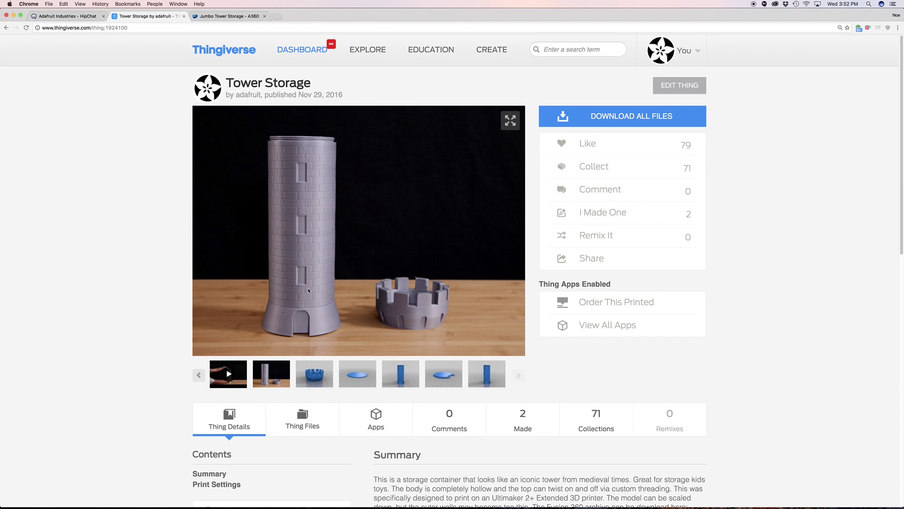
pyautogui.click(408, 368)
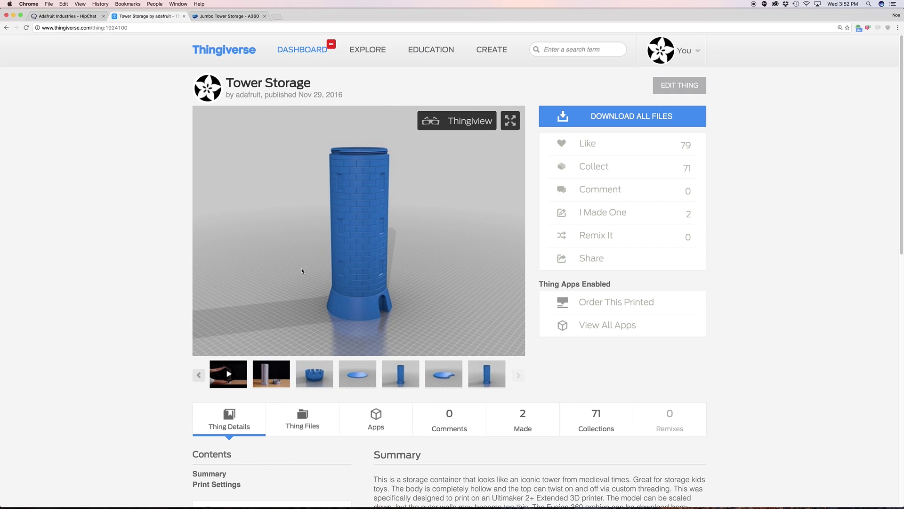
pyautogui.press('super+Tab')
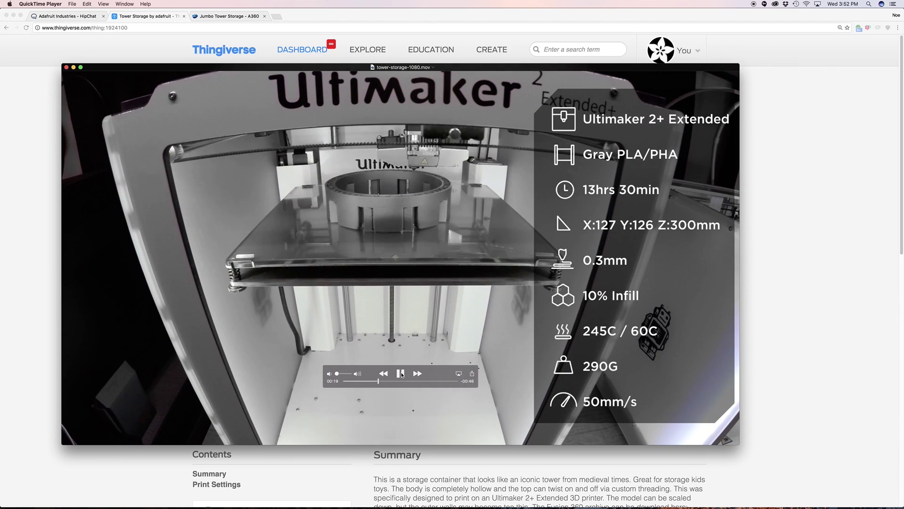
# Pause the tower-storage print video and bring the Chrome Tower Storage page back to front
pyautogui.click(401, 374)
pyautogui.click(856, 206)
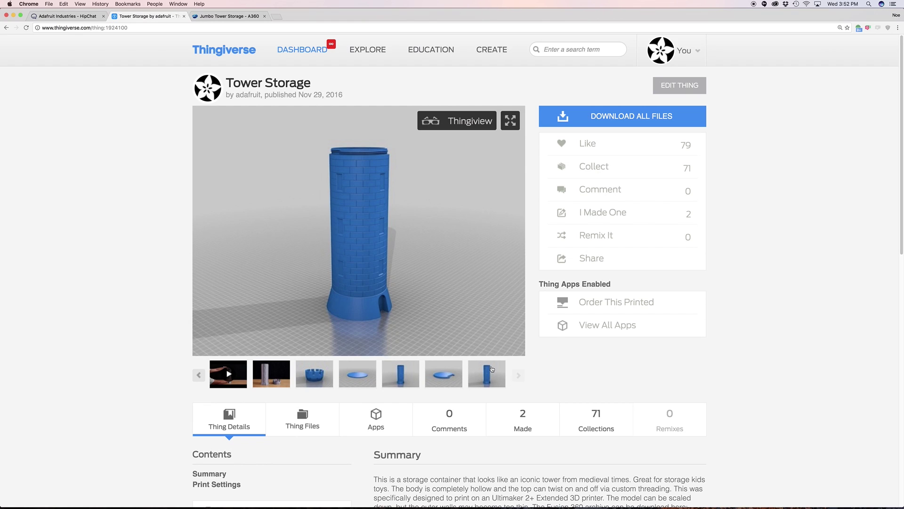
# Glance at the A360 viewer, then reread the Thingiverse Tower Storage project summary
pyautogui.hotkey('ctrl', 'Tab')
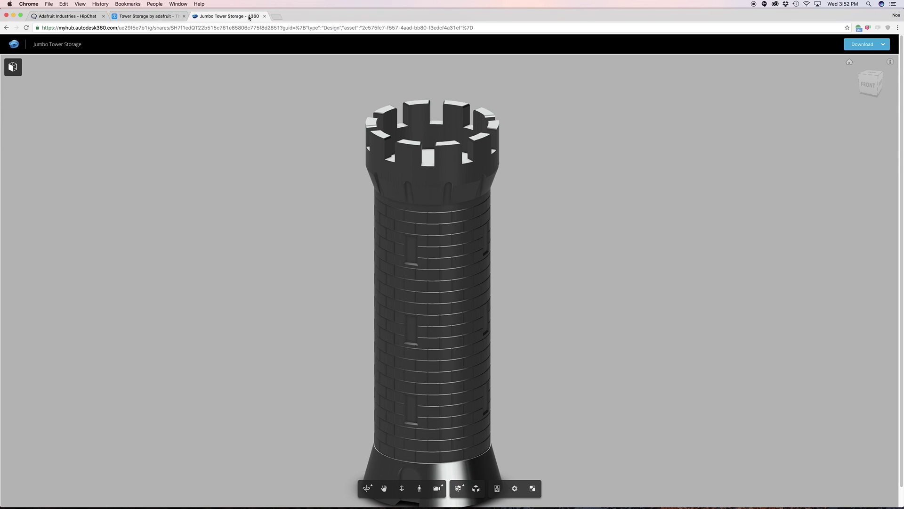
pyautogui.scroll(5, 496, 236)
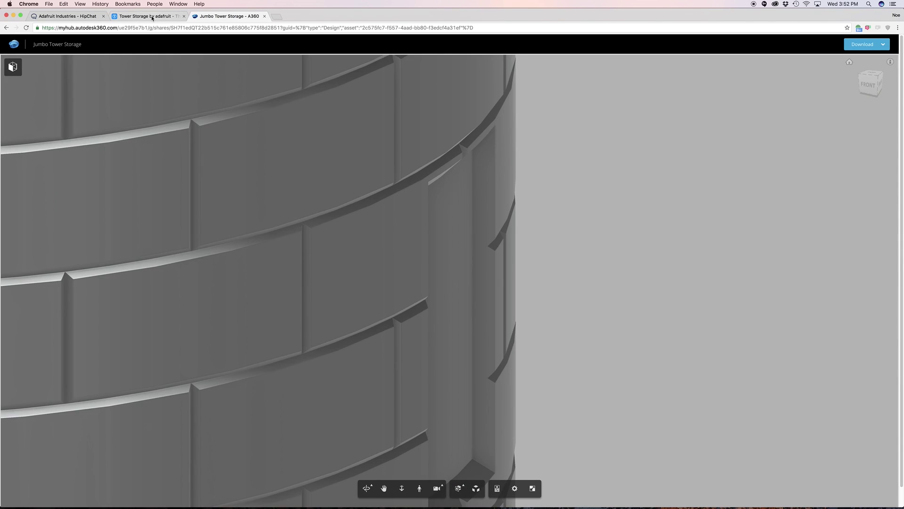
pyautogui.hotkey('ctrl', 'shift', 'Tab')
pyautogui.scroll(-1, 430, 395)
pyautogui.scroll(-6, 431, 394)
pyautogui.scroll(3, 433, 302)
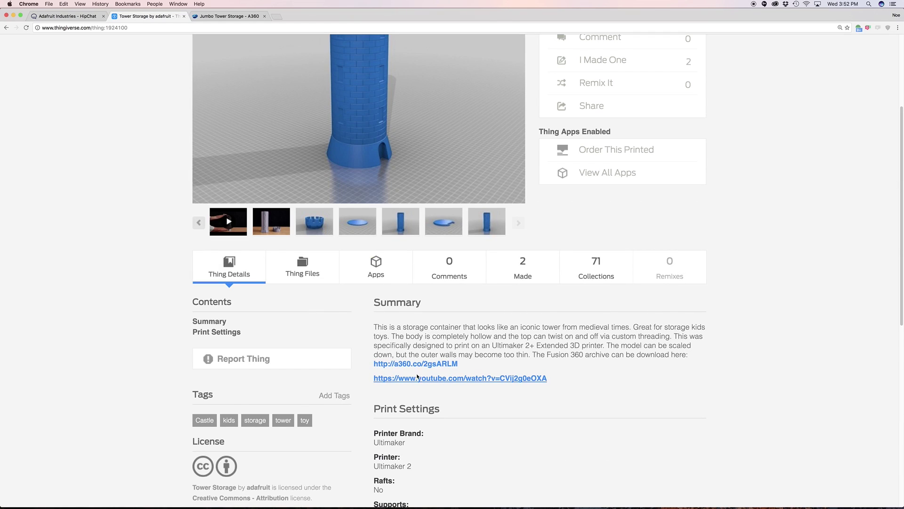
pyautogui.moveTo(514, 365); pyautogui.dragTo(454, 336)
pyautogui.click(433, 336)
pyautogui.scroll(4, 426, 336)
# Back in the A360 viewer, zoom and orbit around the Jumbo Tower Storage model
pyautogui.hotkey('ctrl', 'Tab')
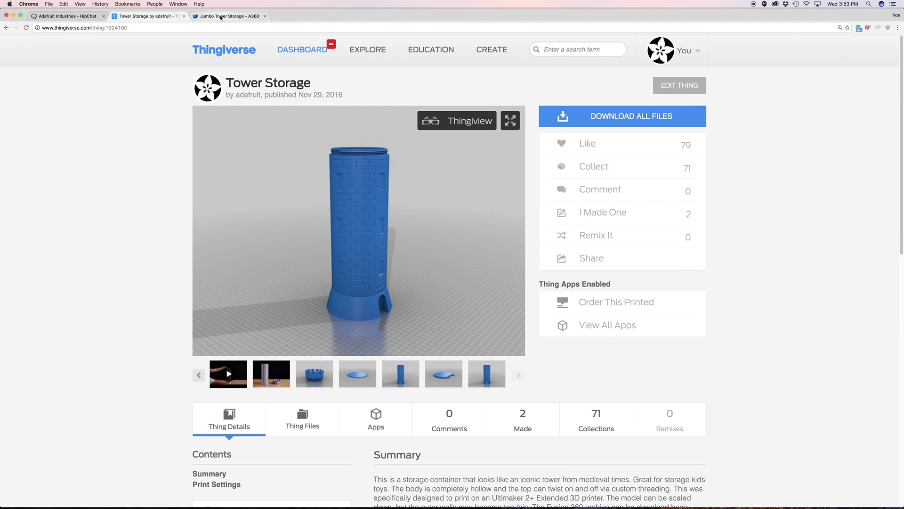
pyautogui.scroll(-10, 299, 208)
pyautogui.scroll(10, 316, 205)
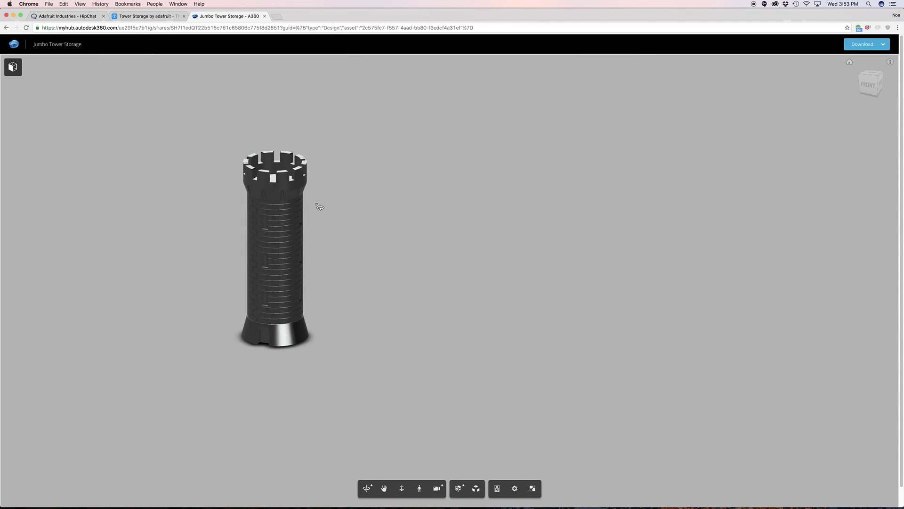
pyautogui.scroll(-7, 317, 204)
pyautogui.moveTo(320, 205); pyautogui.dragTo(427, 266)
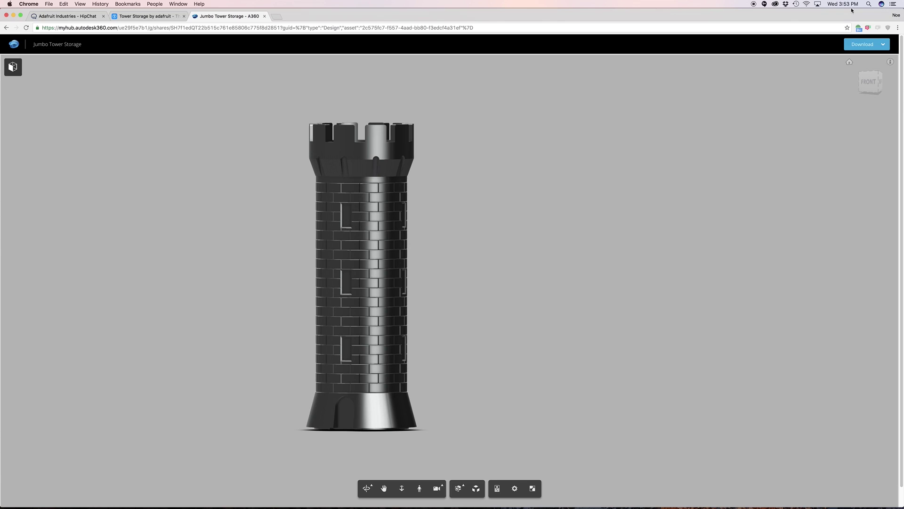
# Check the Download format list, then view the tower from an elevated angle, panned slightly
pyautogui.click(878, 44)
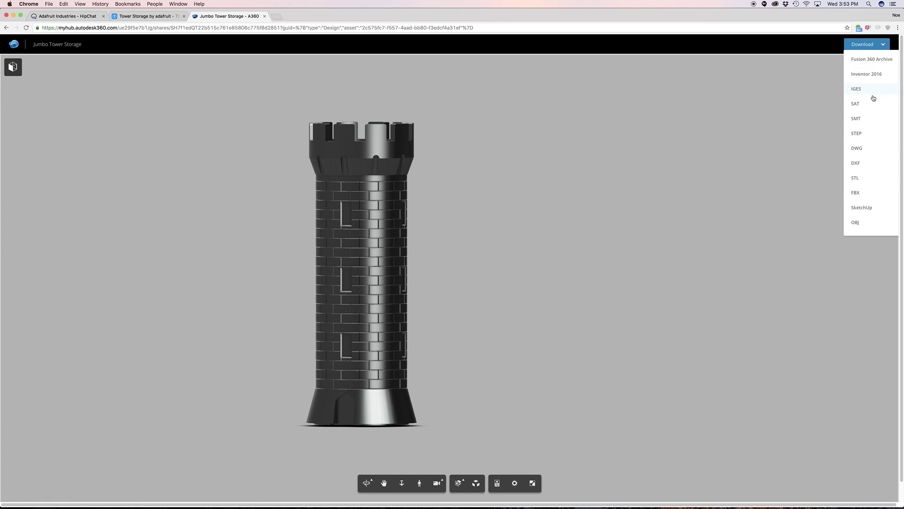
pyautogui.click(727, 211)
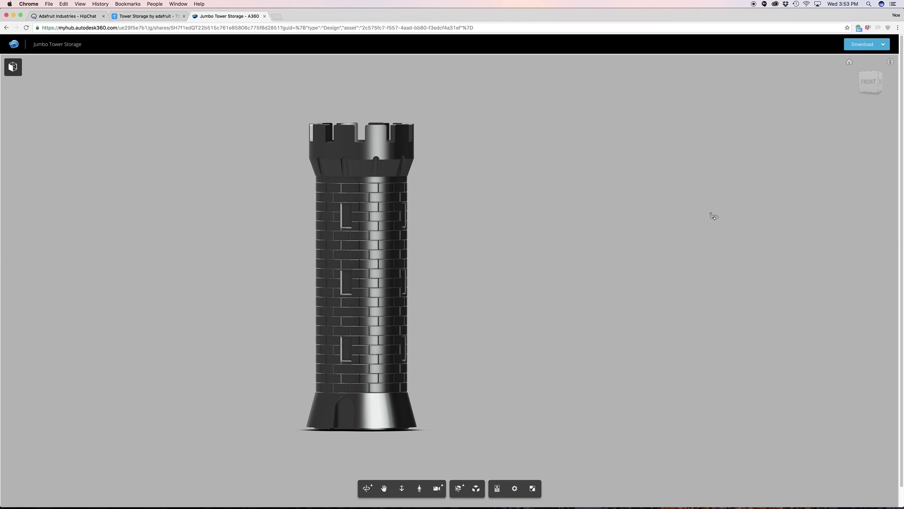
pyautogui.moveTo(469, 262); pyautogui.dragTo(590, 314)
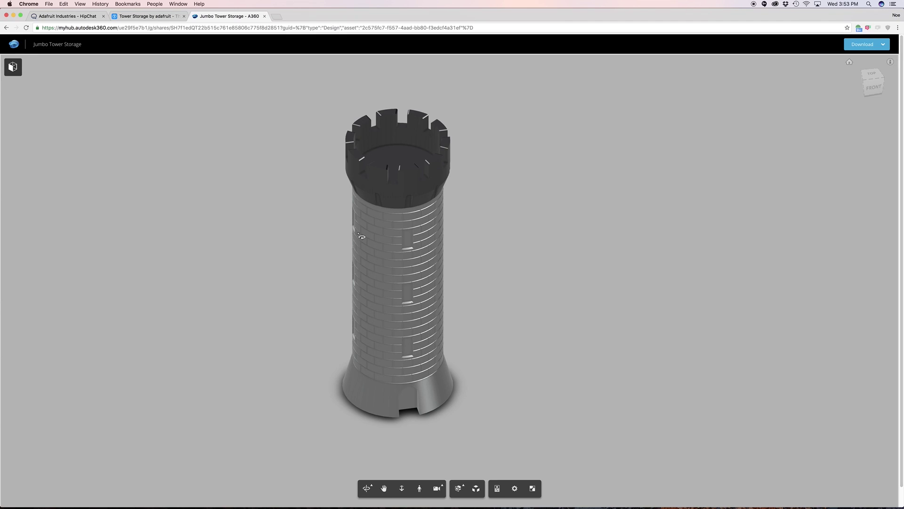
pyautogui.moveTo(318, 221); pyautogui.dragTo(332, 229, button='middle')
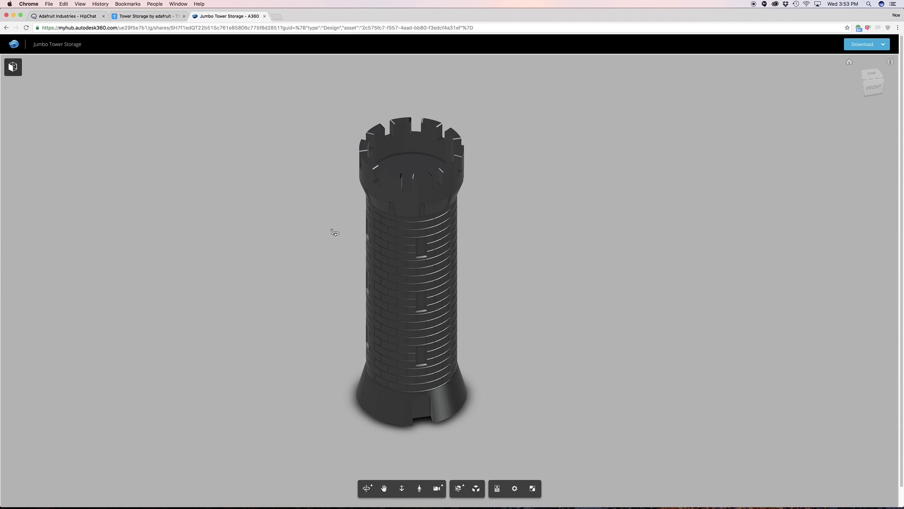